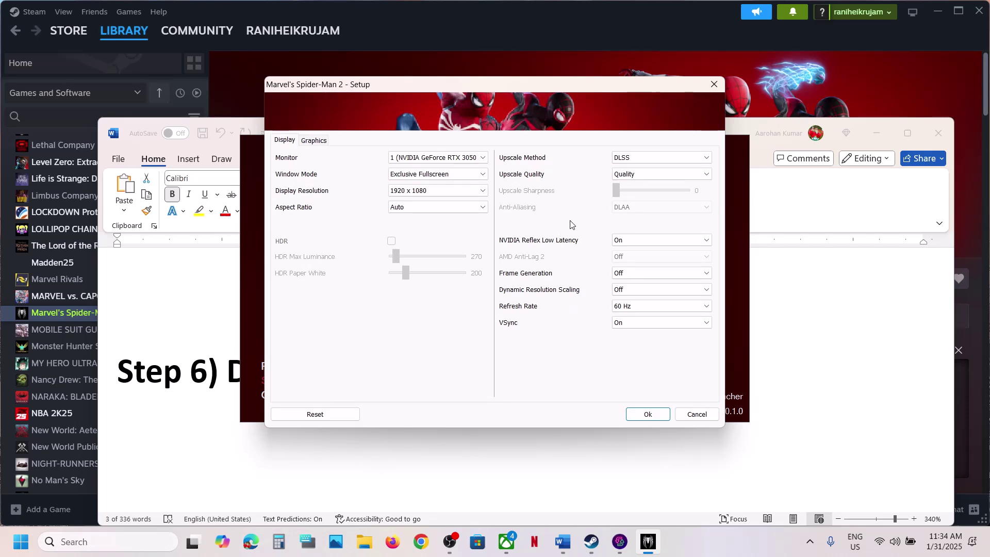
Set the upscale method to Off in the Marvel's Spider-Man 2 display settings and return to the Word document.
left_click(642, 158)
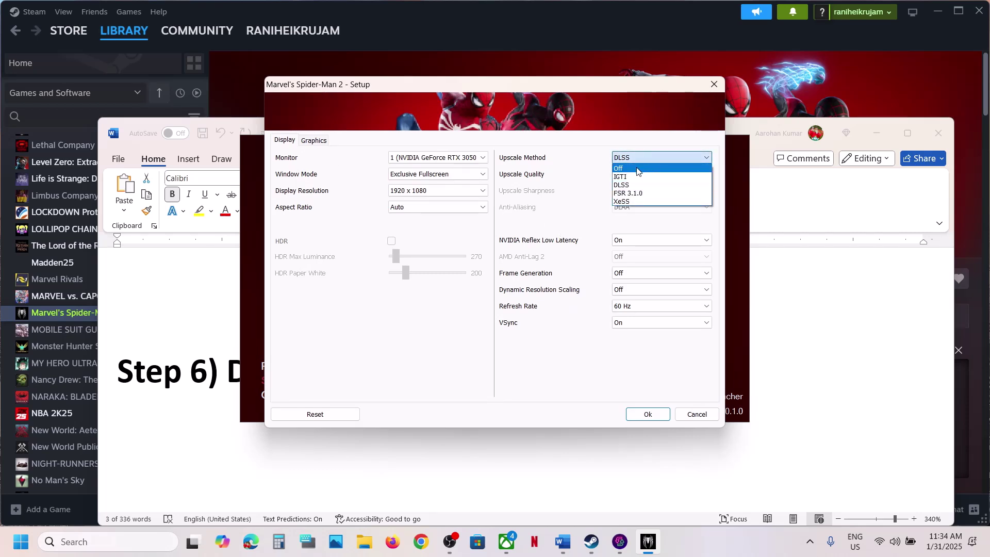
left_click(637, 171)
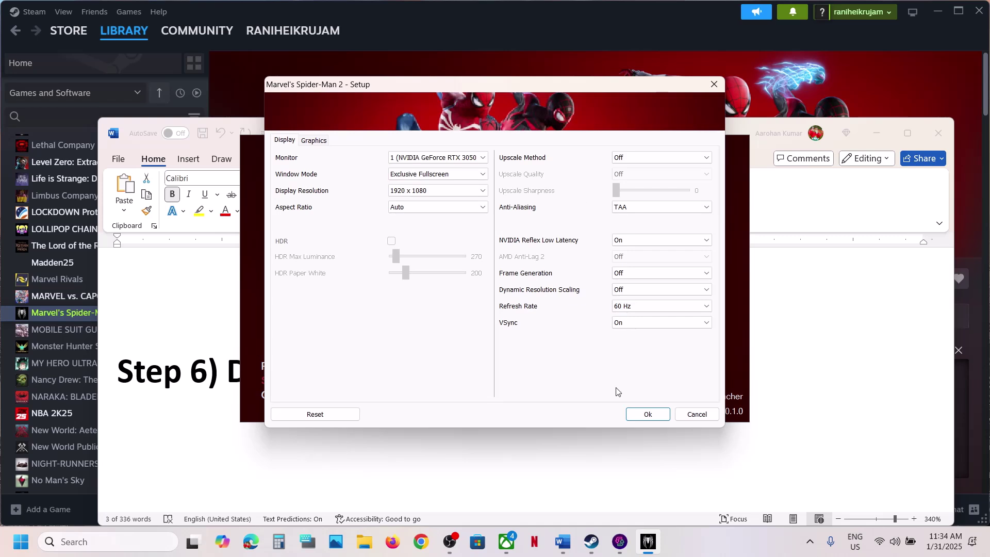
left_click(210, 459)
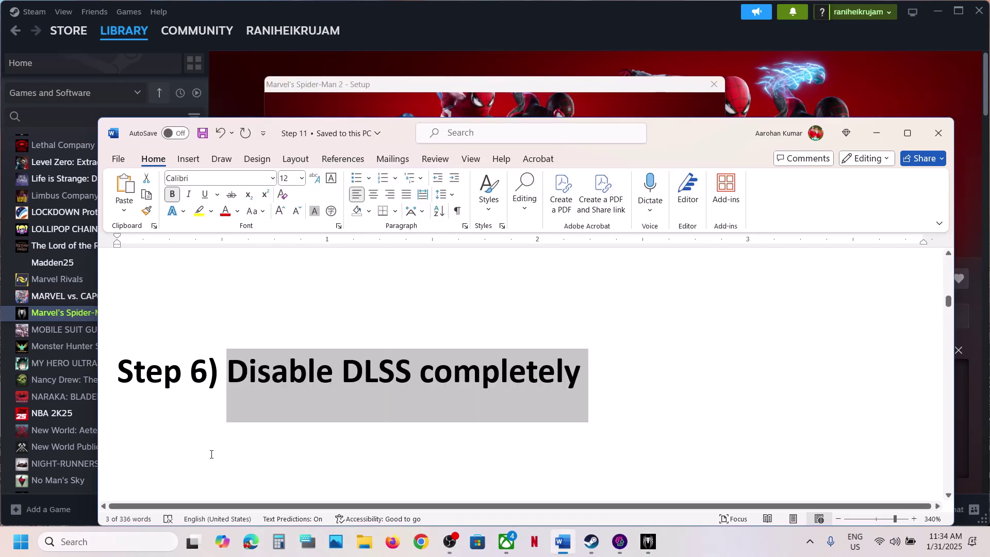
Highlight the Step 7 instruction, select TAA anti-aliasing in the game's display settings, and accept the settings.
scroll(209, 453, "down", 3)
left_click_drag(243, 382, 611, 384)
left_click(648, 541)
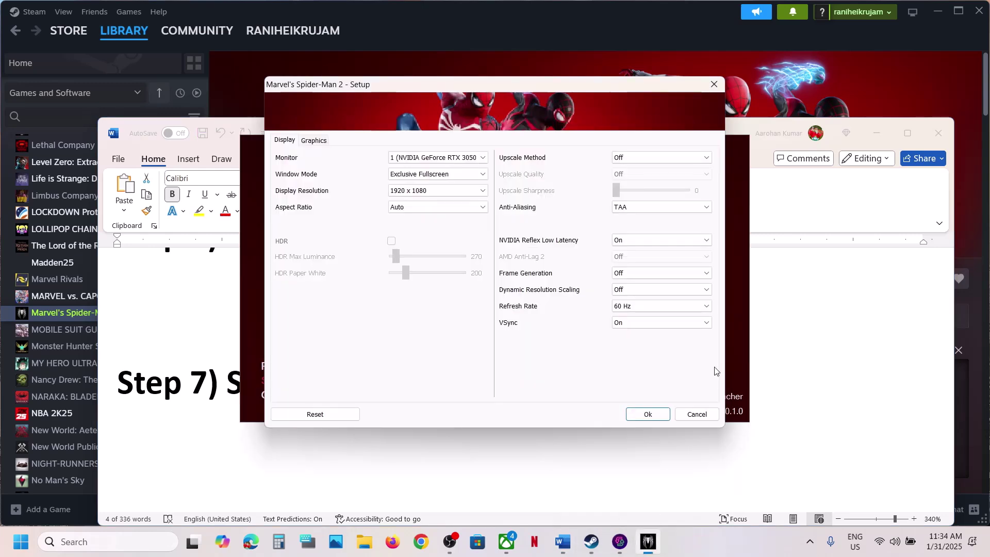
left_click(637, 209)
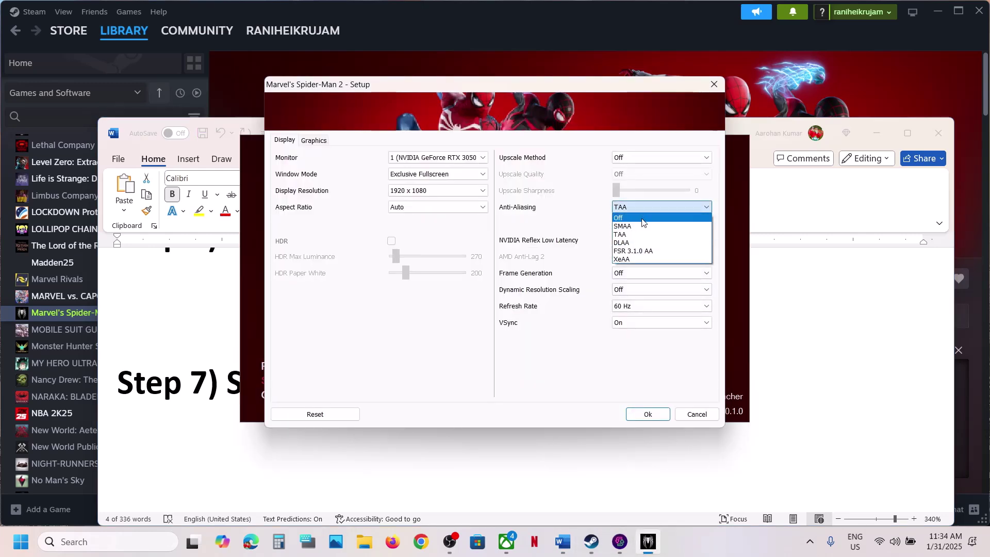
left_click(637, 239)
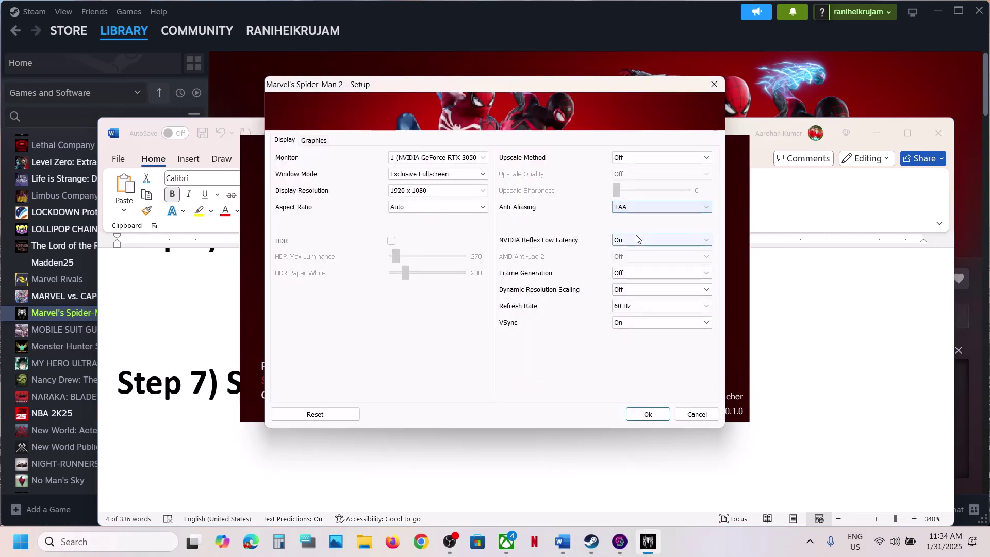
left_click(650, 417)
Quit the Marvel's Spider-Man 2 launcher and highlight the version number 310.1 in Step 8 of the document.
scroll(209, 412, "down", 3)
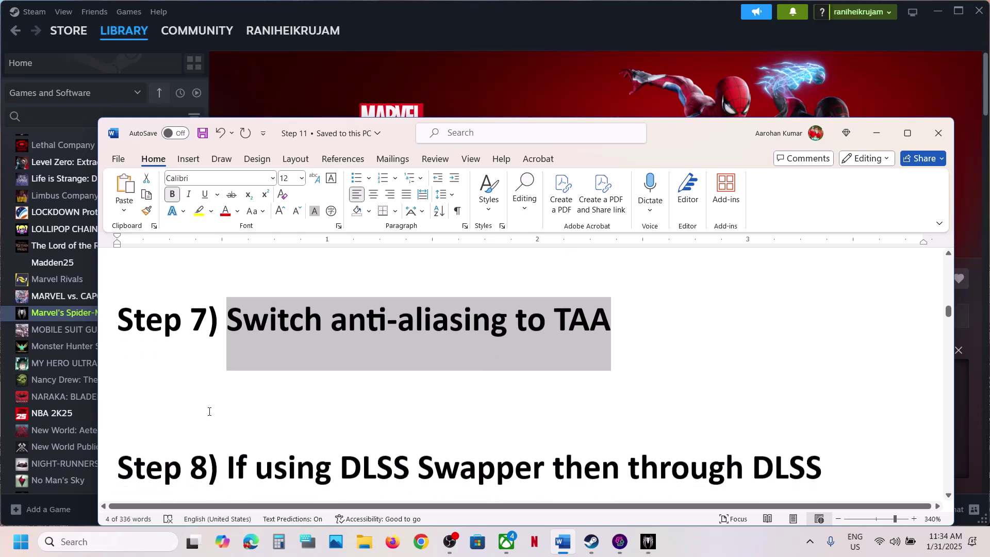
scroll(209, 411, "down", 1)
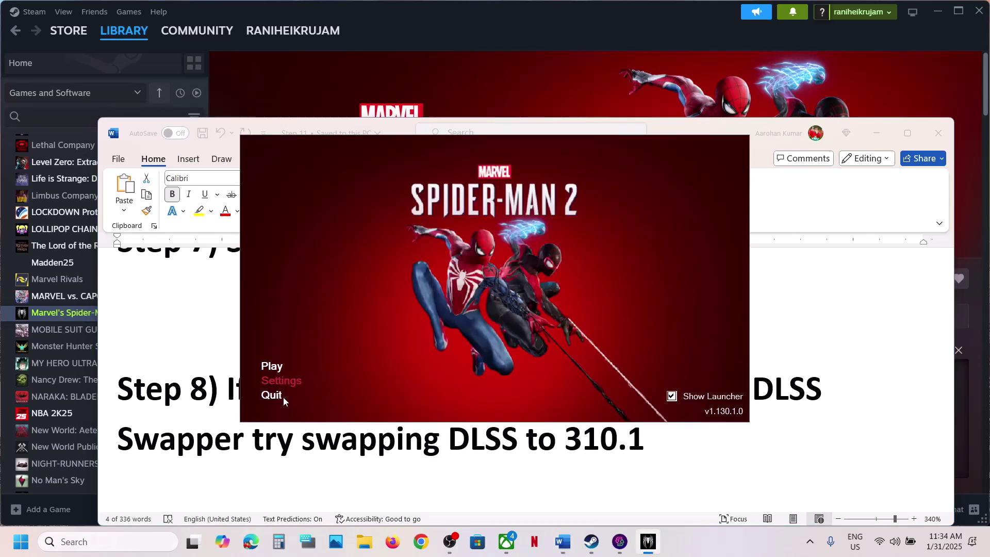
left_click(279, 398)
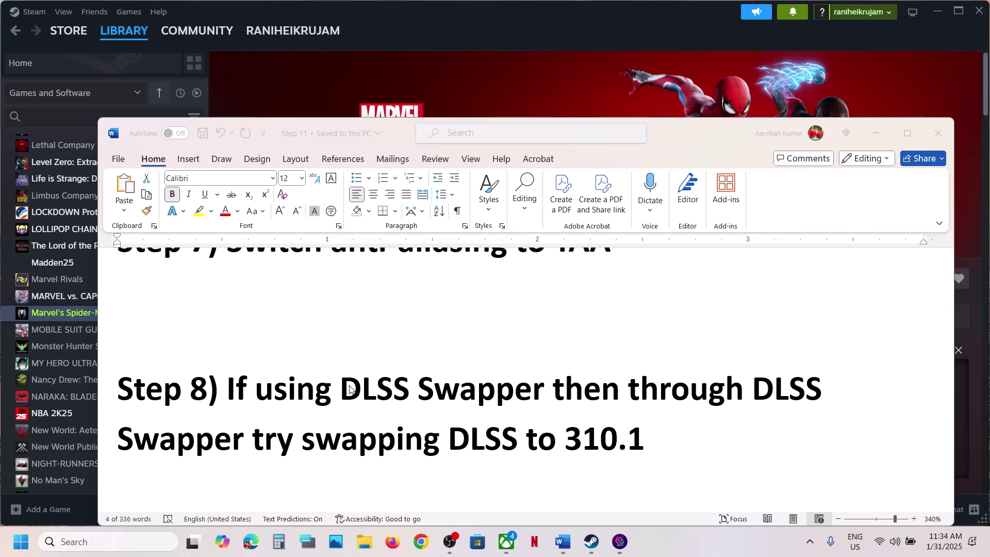
left_click_drag(341, 388, 619, 443)
double_click(619, 442)
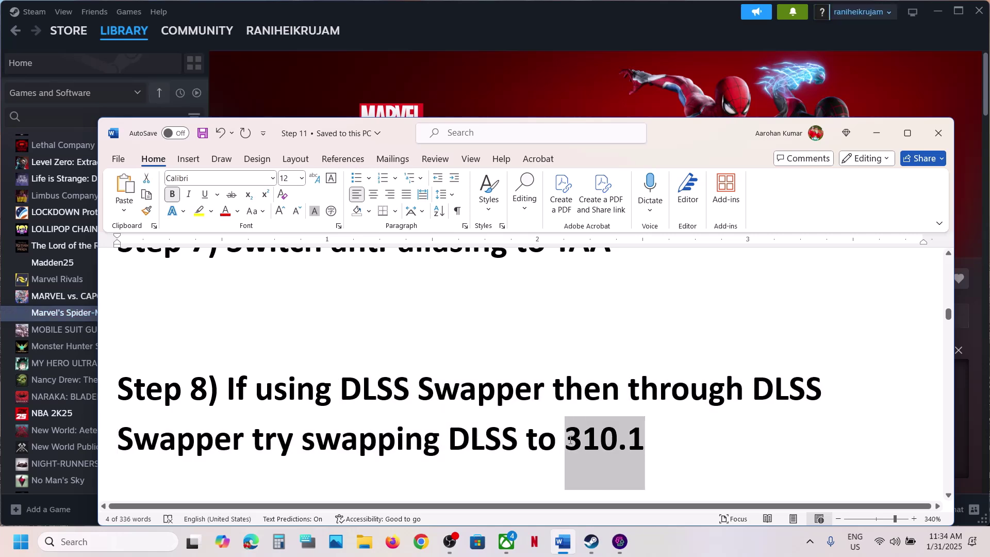
Search Windows for "dlss", launch DLSS Swapper, and maximize its window.
left_click(97, 540)
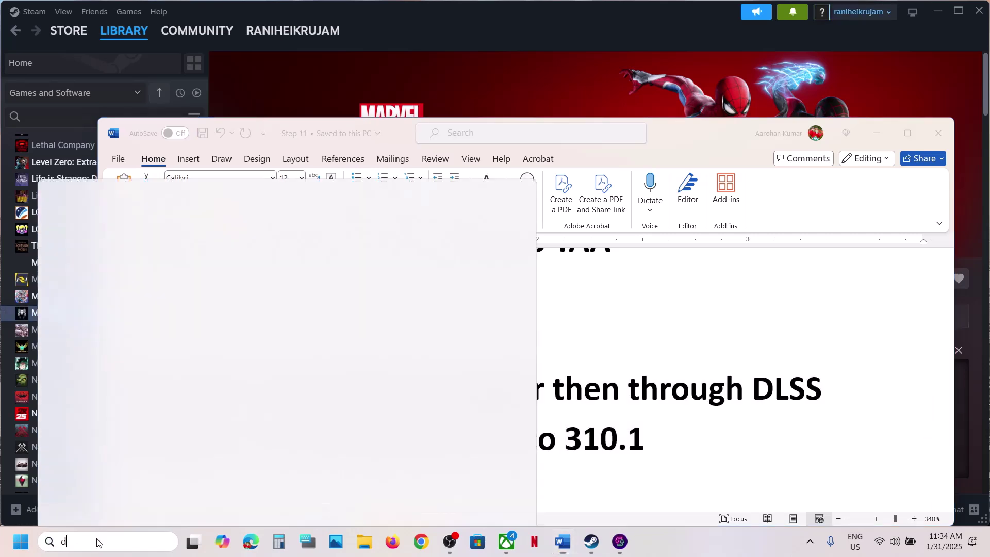
type("dlss")
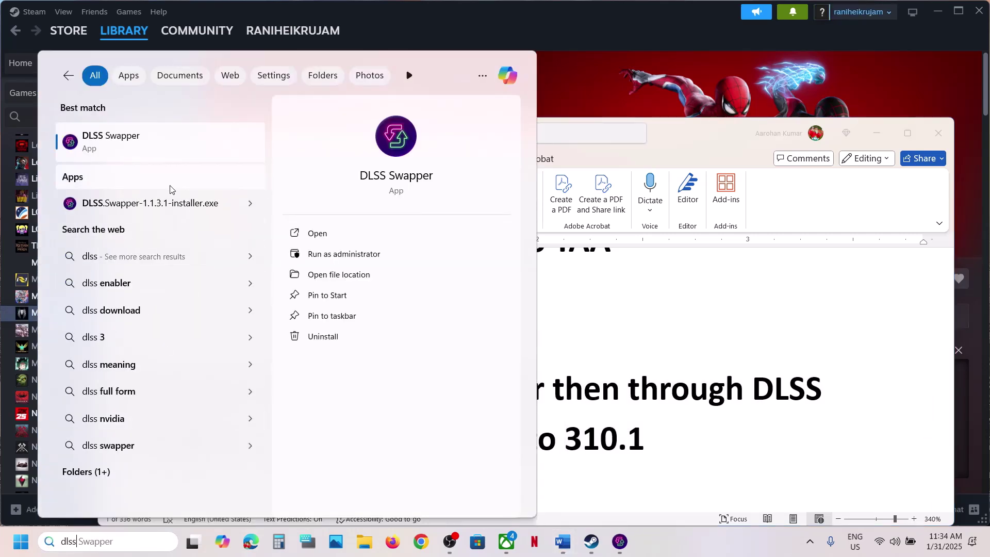
left_click(124, 136)
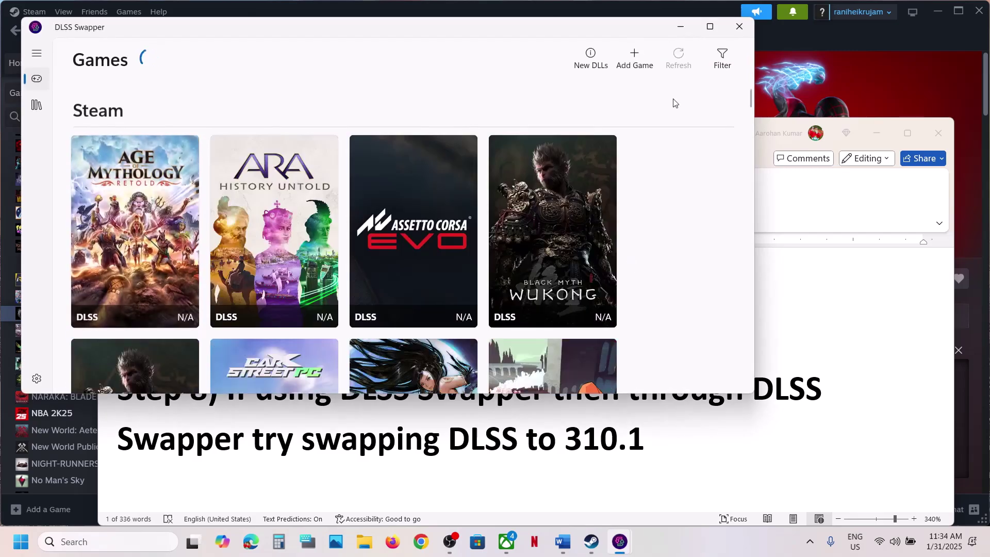
left_click(710, 27)
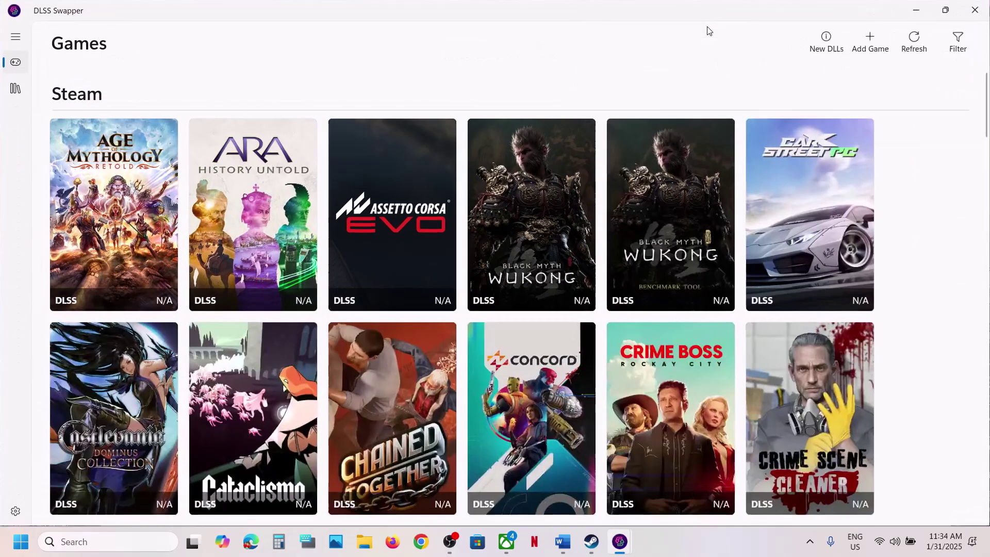
Find Marvel's Spider-Man 2 among the Steam games and swap its DLSS version to v310.1.
scroll(580, 212, "down", 6)
scroll(581, 216, "down", 8)
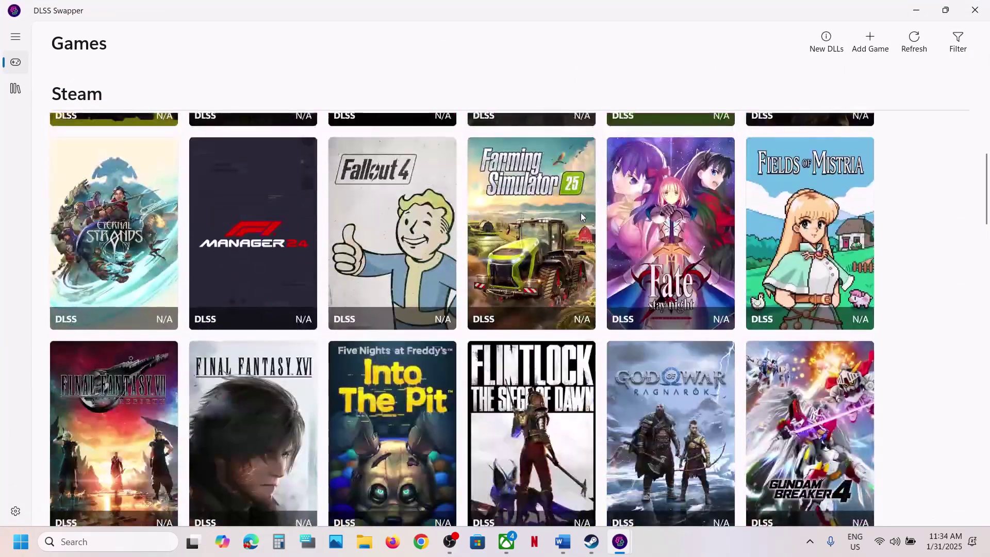
scroll(580, 216, "down", 4)
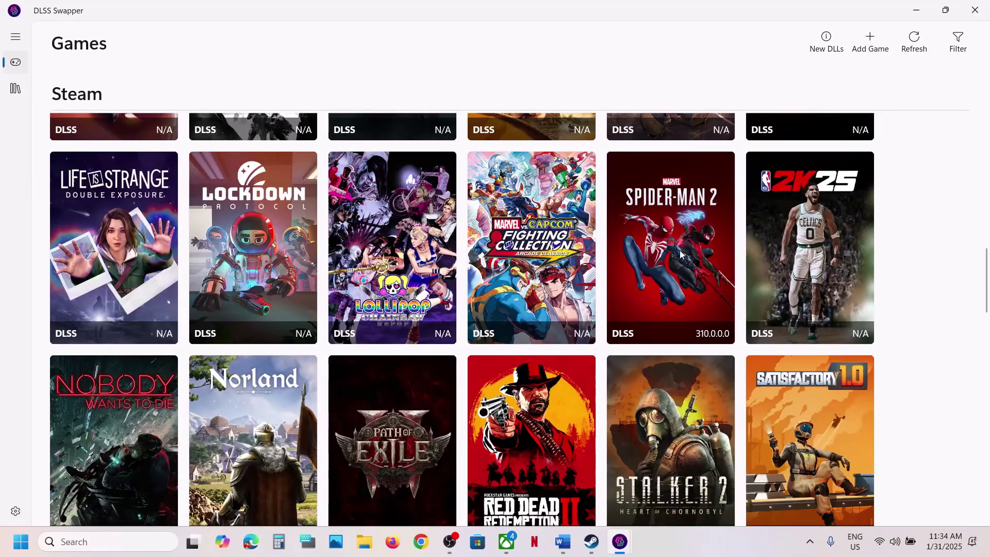
left_click(680, 254)
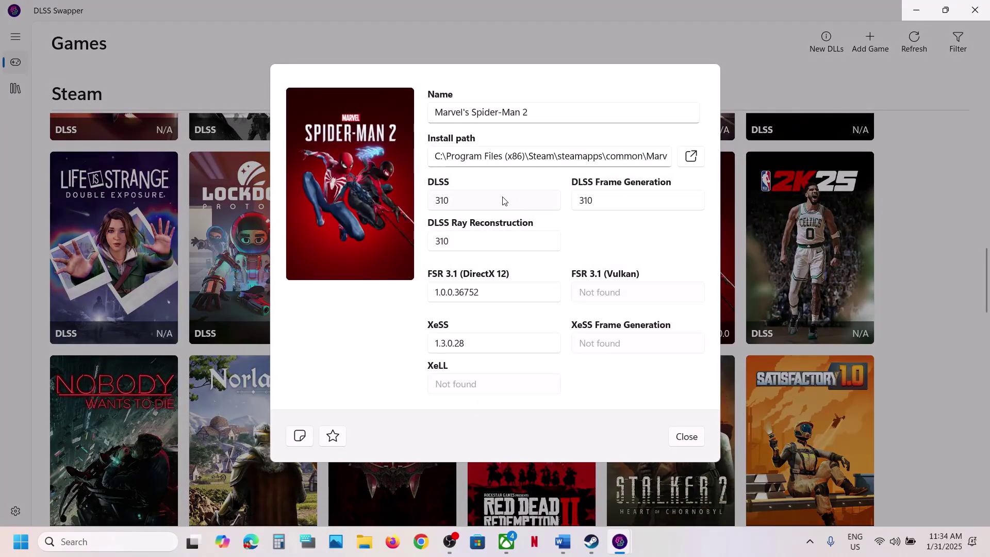
left_click(491, 208)
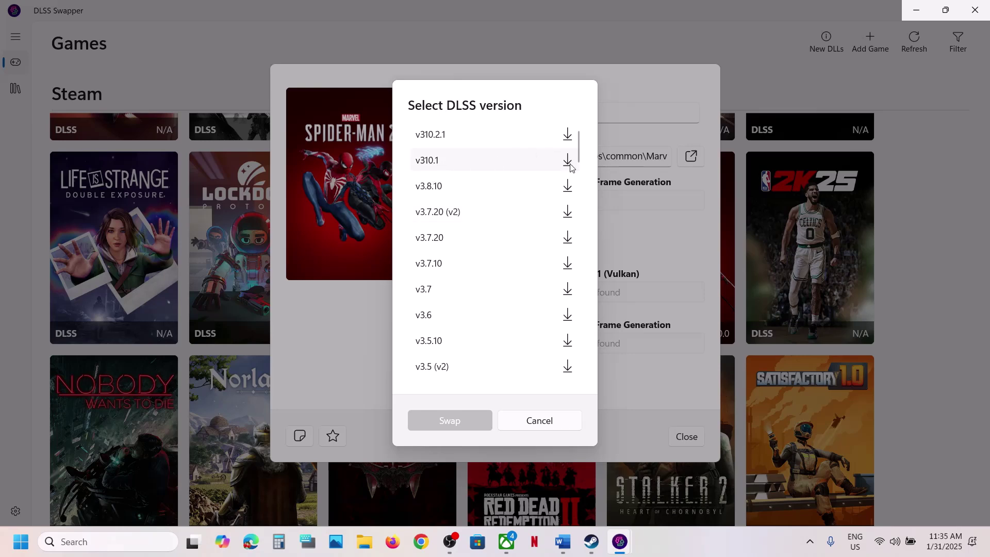
left_click(551, 166)
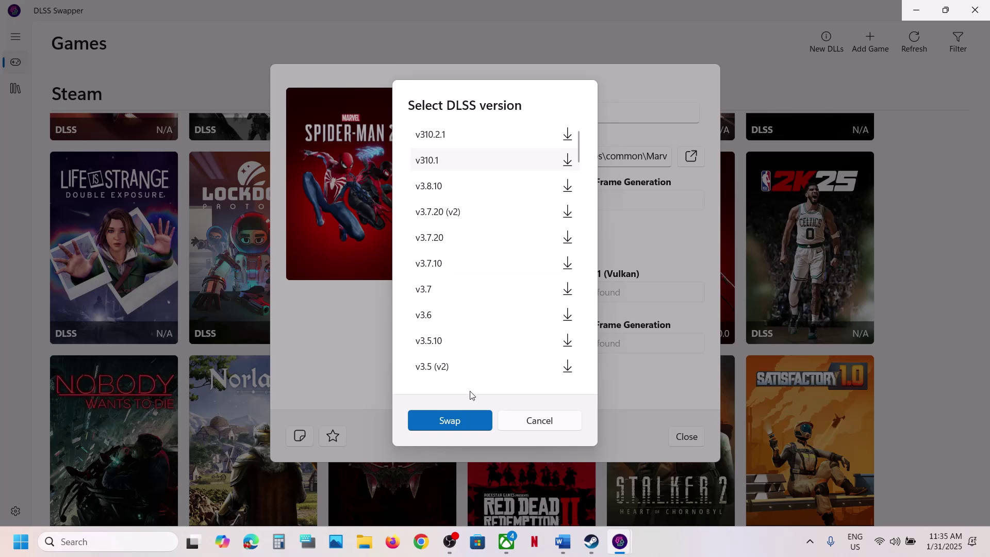
left_click(465, 419)
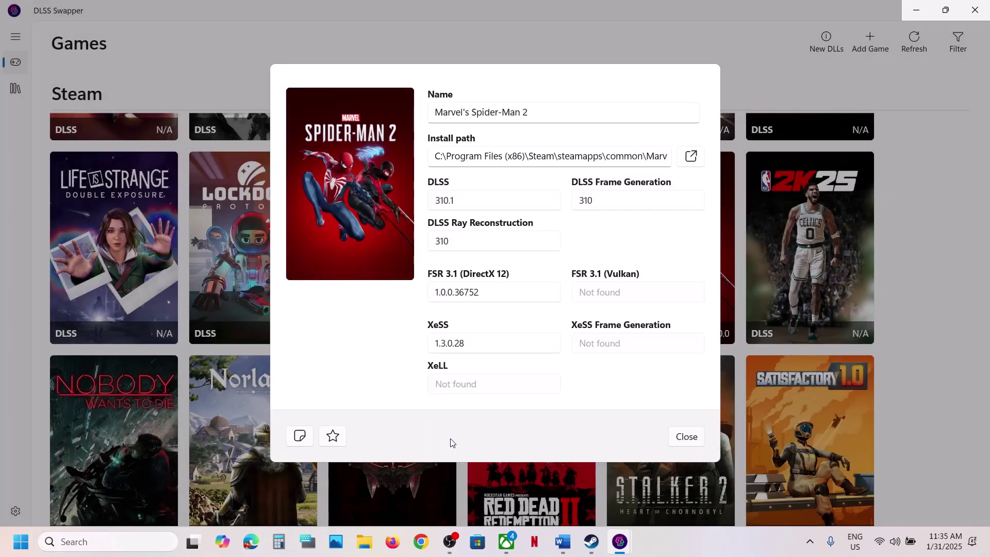
Swap the DLSS Frame Generation version of Marvel's Spider-Man 2 to v310.1.
left_click(613, 208)
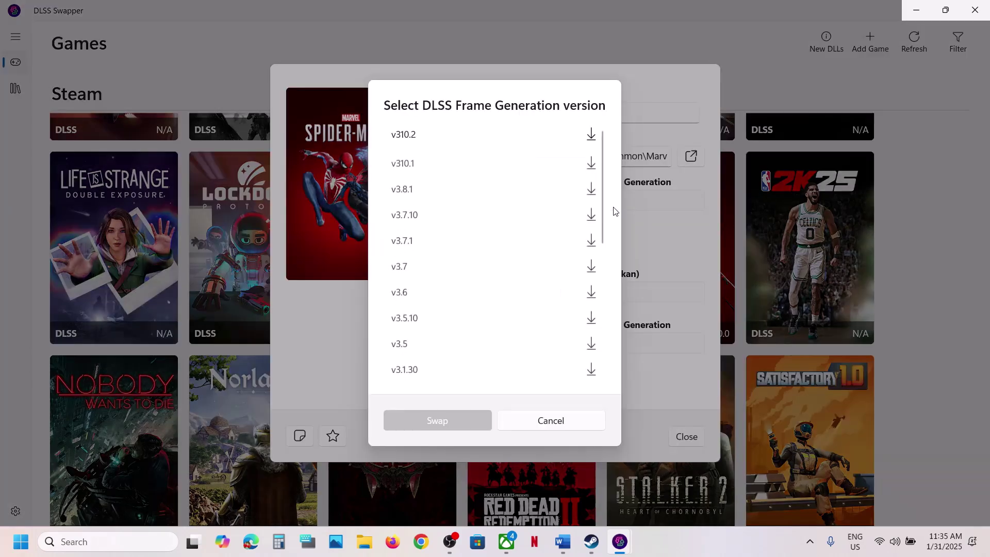
left_click(423, 163)
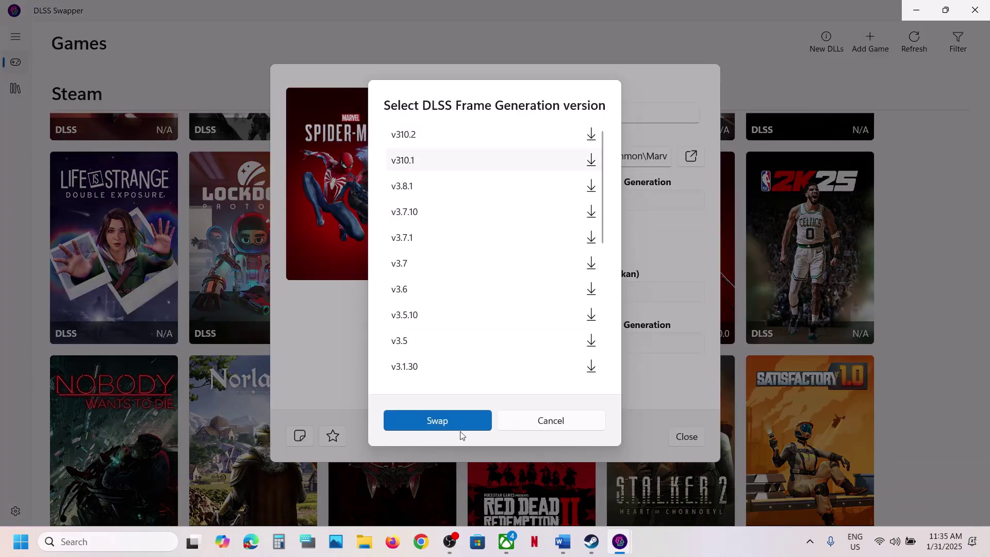
left_click(444, 422)
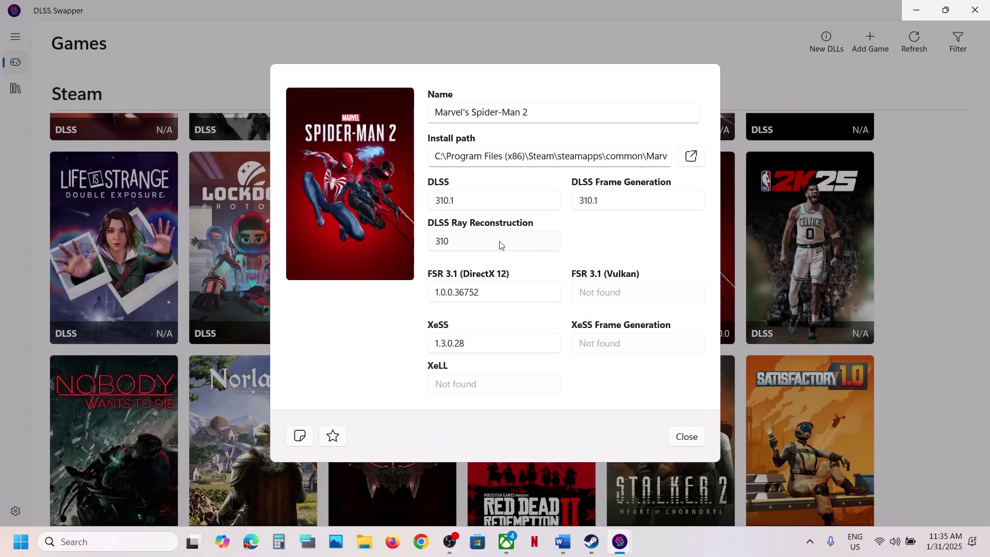
Swap the DLSS Ray Reconstruction version of Marvel's Spider-Man 2 to v310.1.
left_click(499, 244)
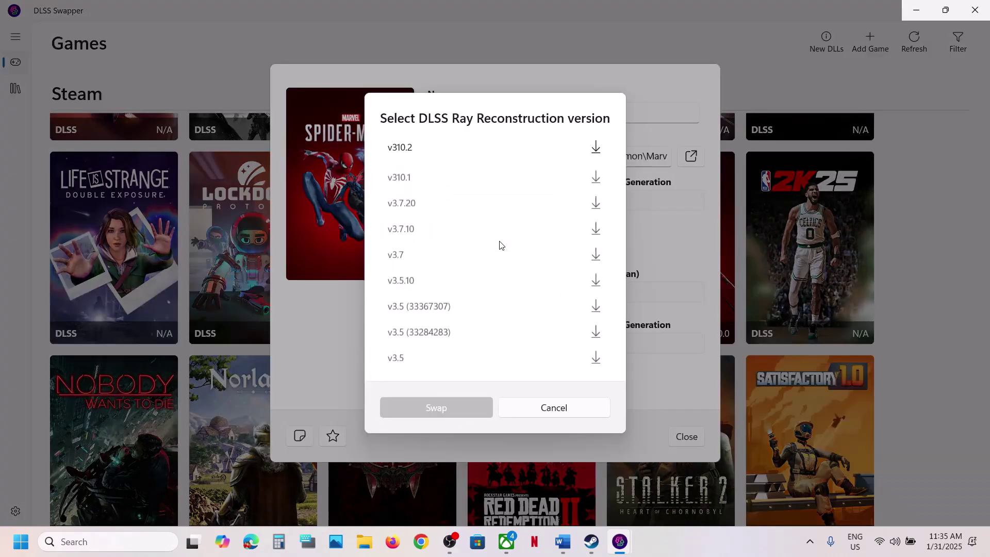
left_click(419, 176)
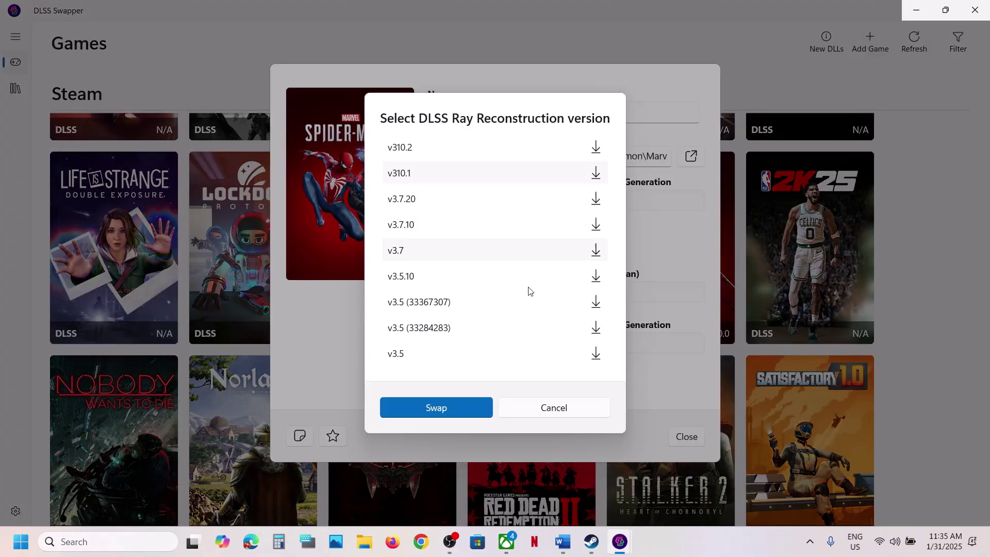
left_click(450, 410)
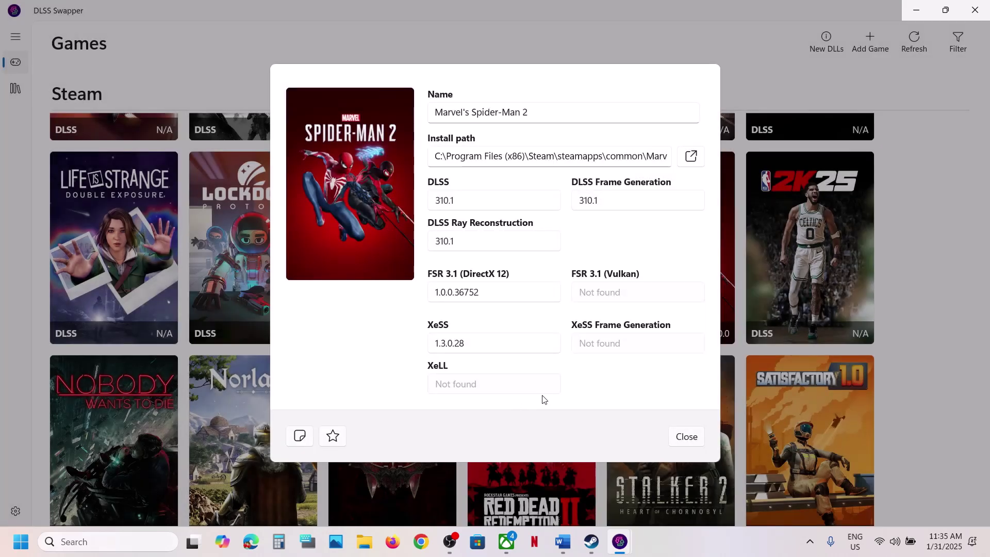
Switch back to the Word document and highlight the Step 8 instruction and the Step 9 instruction on clean graphics driver installation.
left_click(564, 542)
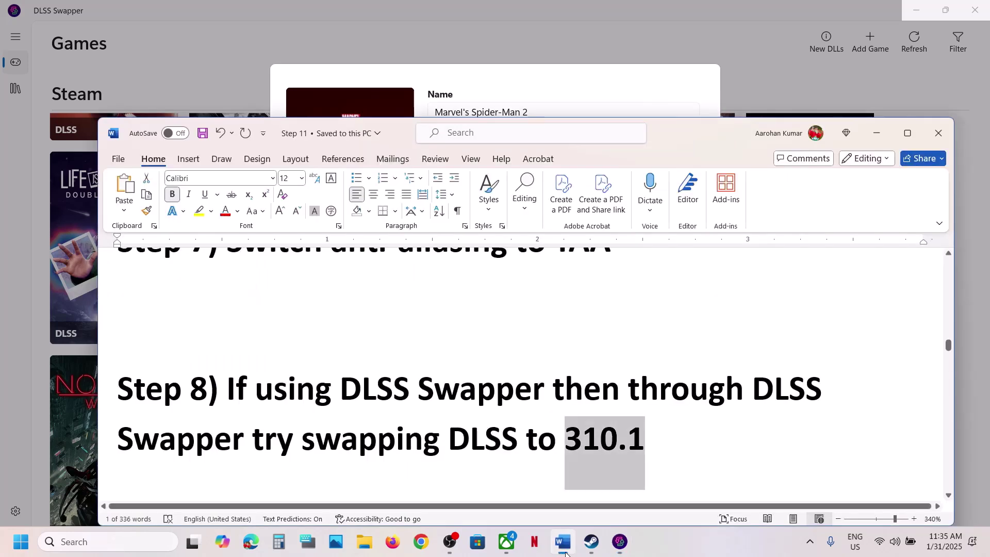
left_click_drag(228, 395, 674, 449)
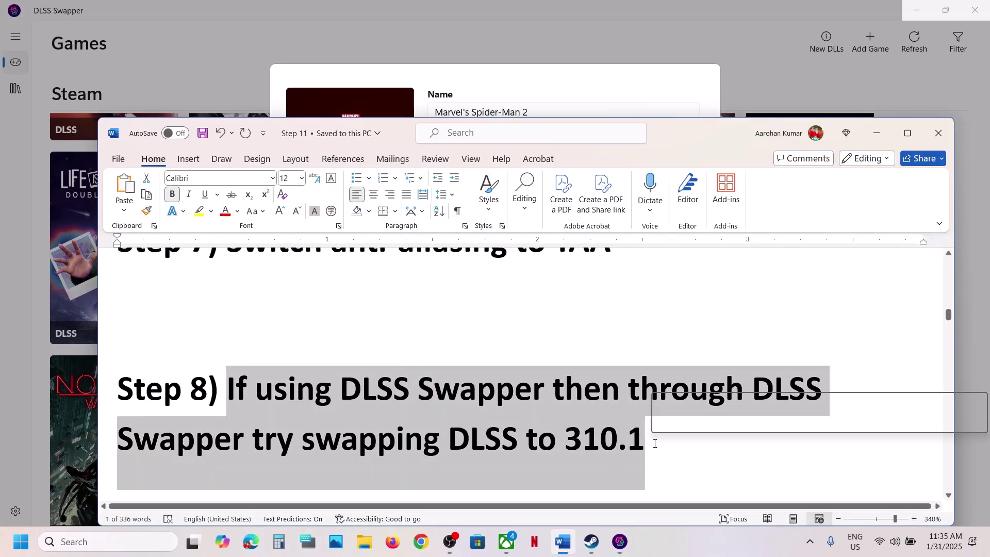
left_click(655, 443)
scroll(655, 444, "down", 1)
scroll(655, 444, "down", 3)
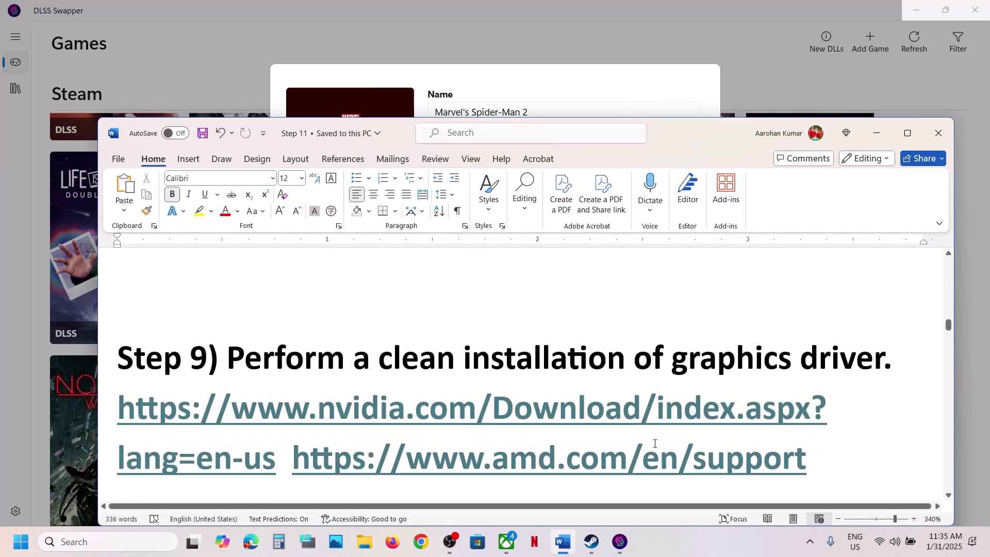
left_click_drag(245, 331, 897, 330)
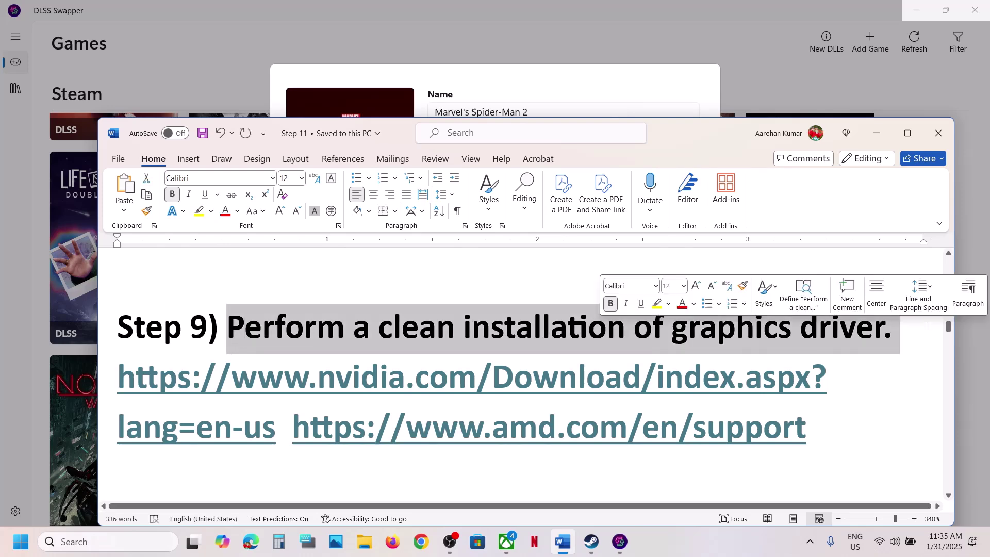
Put the AMD support link on its own line below the NVIDIA download link and select the NVIDIA link.
left_click(244, 384)
left_click(294, 426)
key("Return")
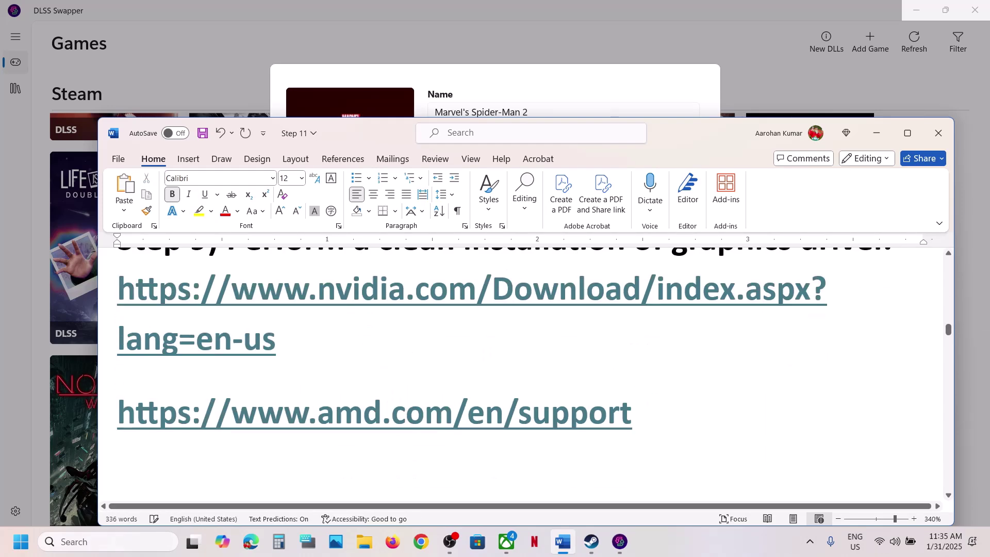
left_click_drag(639, 411, 255, 296)
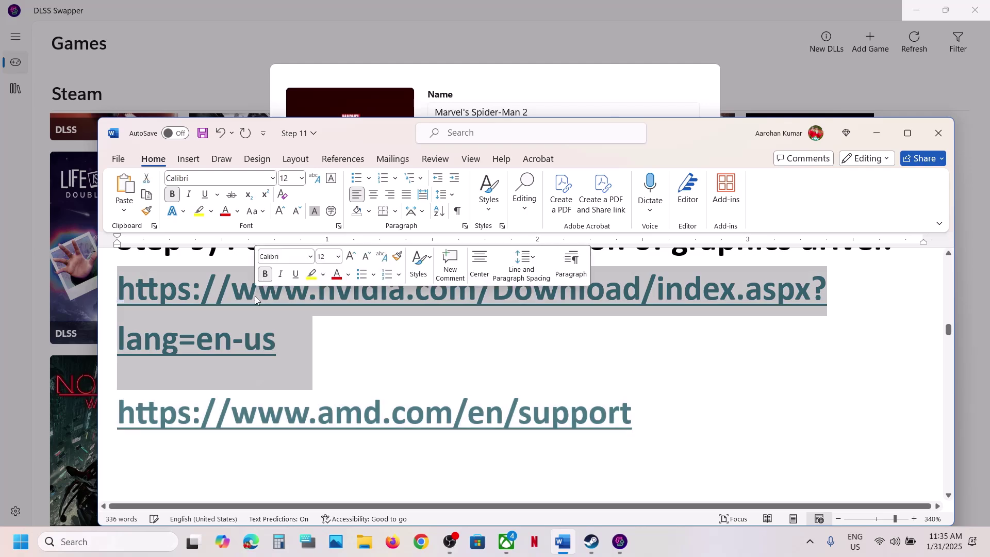
Switch to the NVIDIA drivers page in Chrome and search for the GeForce RTX 3050 Laptop GPU driver with Windows 11 as operating system.
left_click(681, 550)
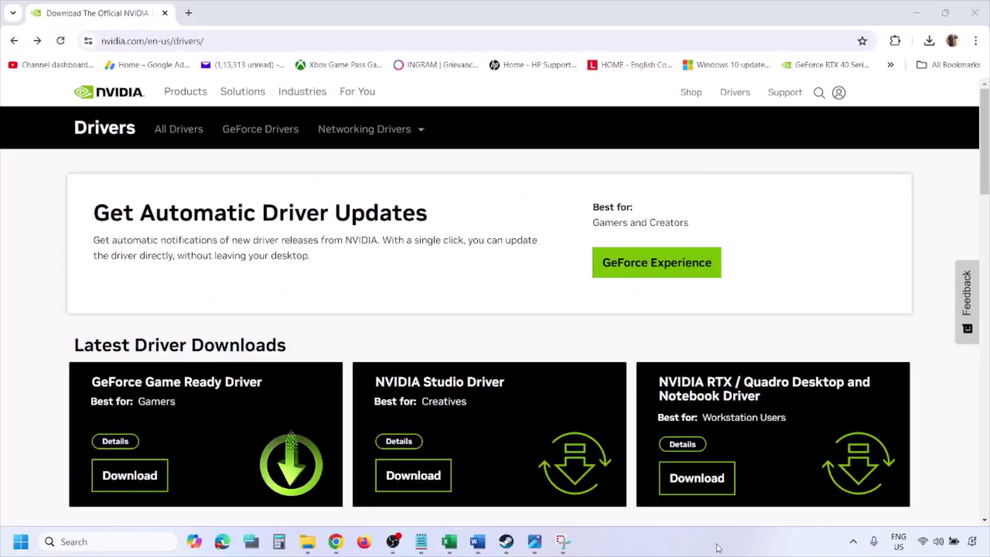
scroll(232, 316, "down", 8)
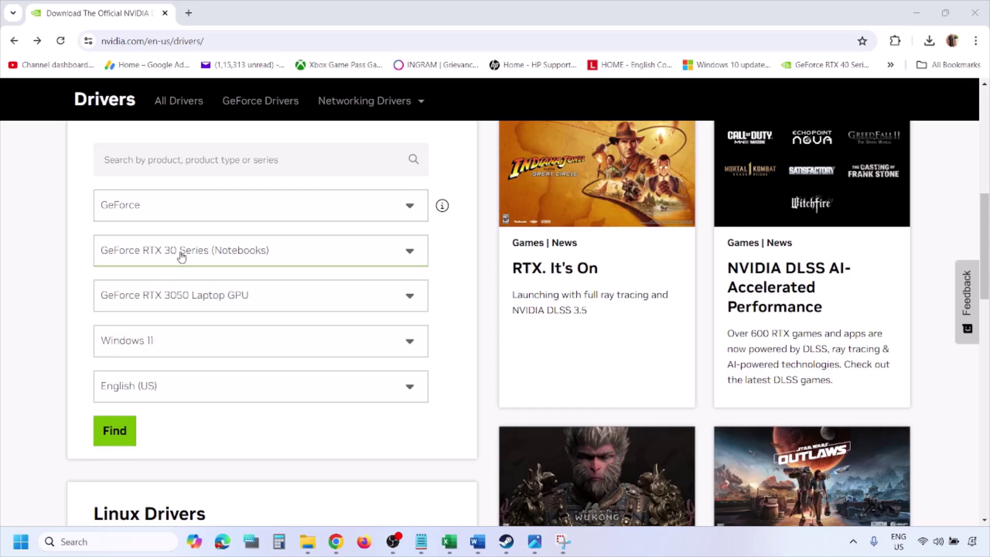
left_click(164, 345)
left_click(164, 345)
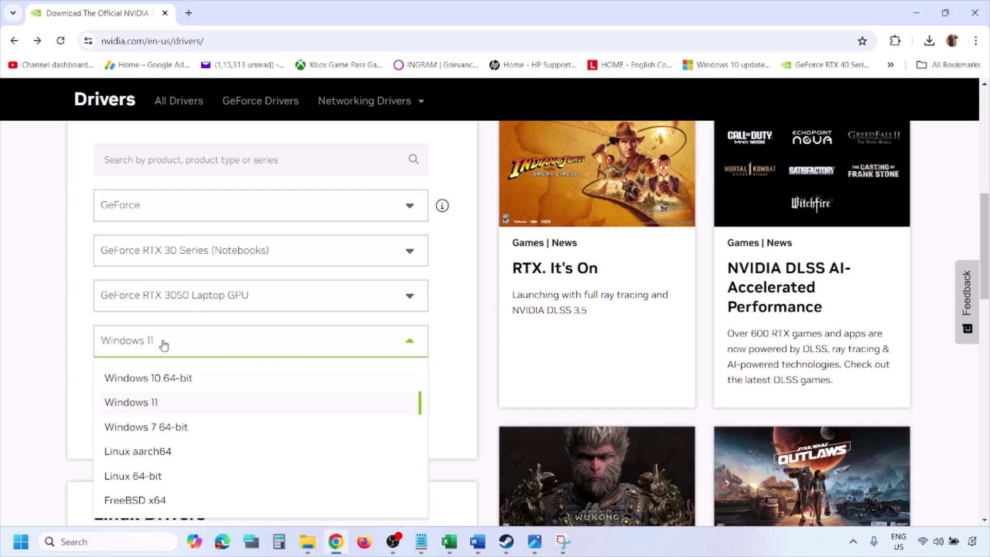
left_click(146, 403)
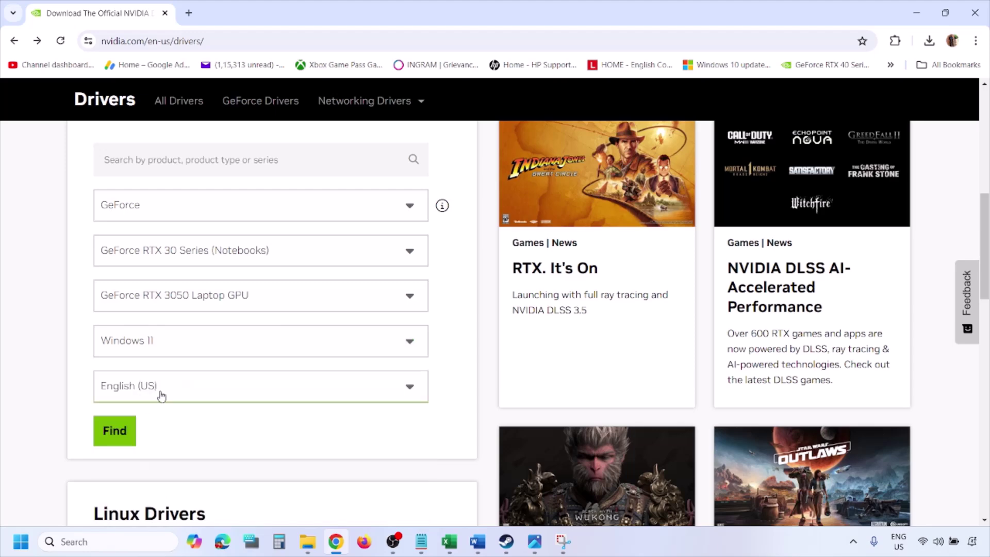
left_click(117, 434)
Switch to the Photos app and review screenshots 1.png to 5.png on downloading the Game Ready Driver and performing a clean custom installation.
left_click(535, 545)
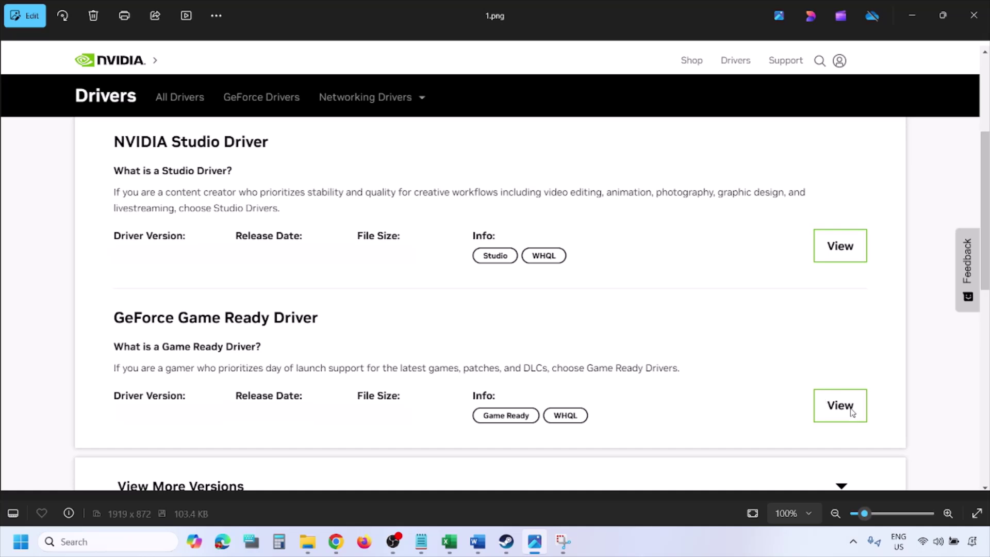
key("Right")
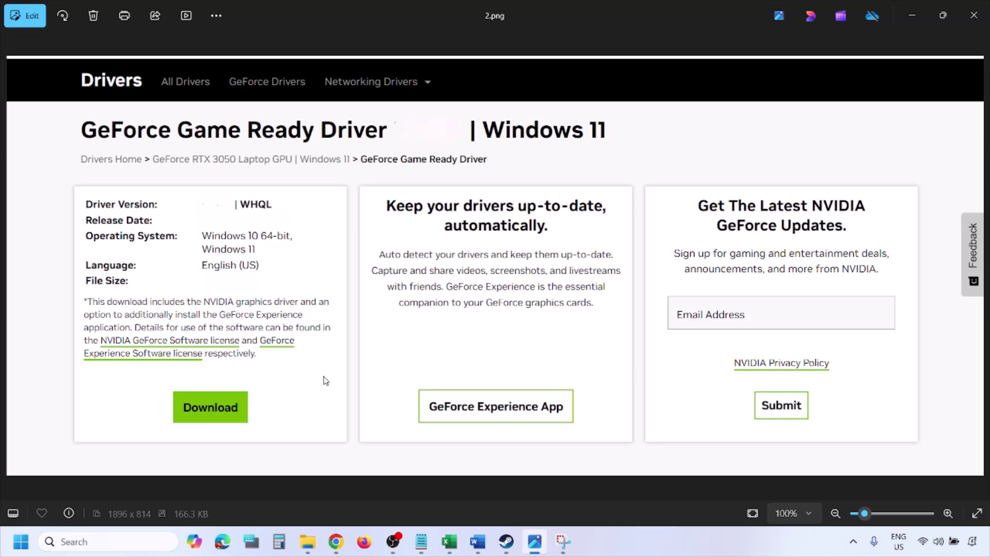
key("Right")
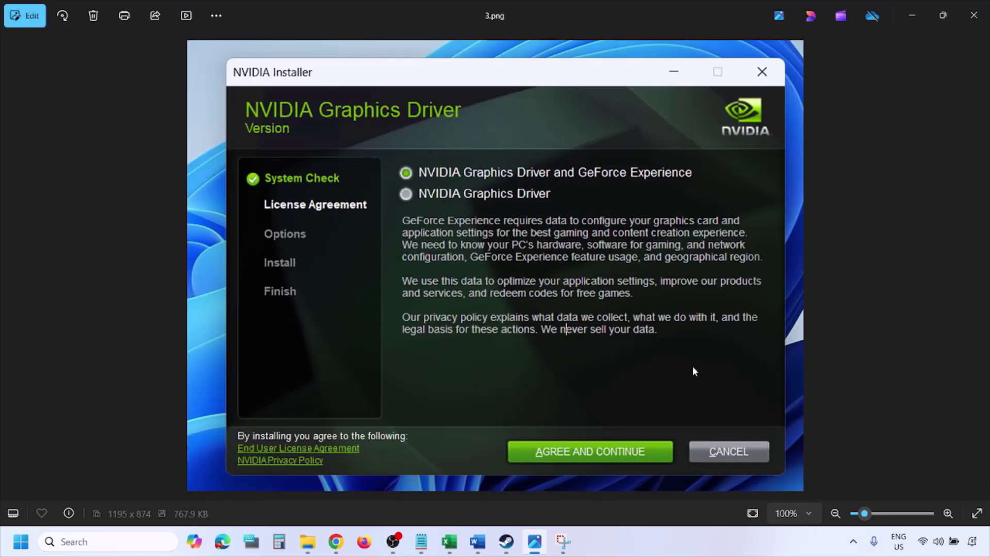
key("Right")
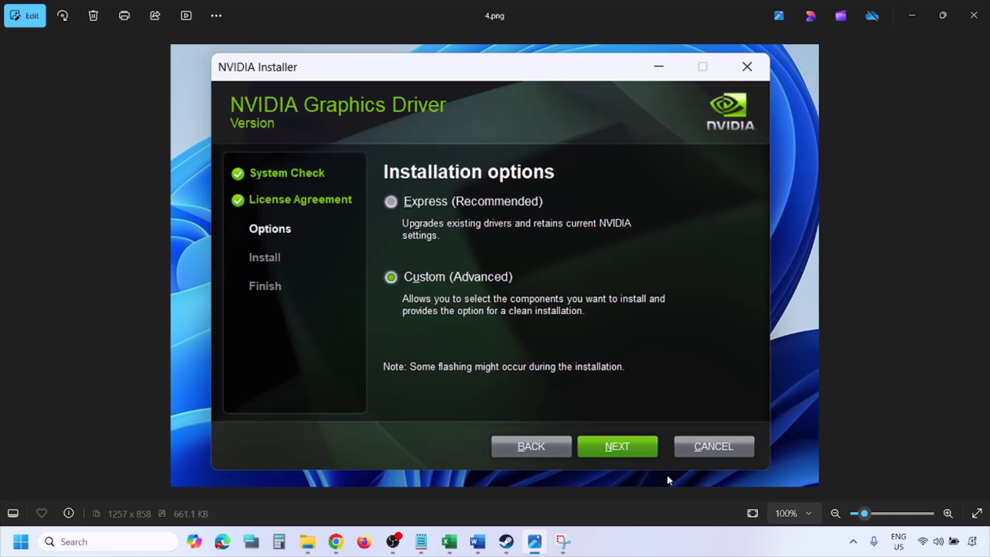
key("Right")
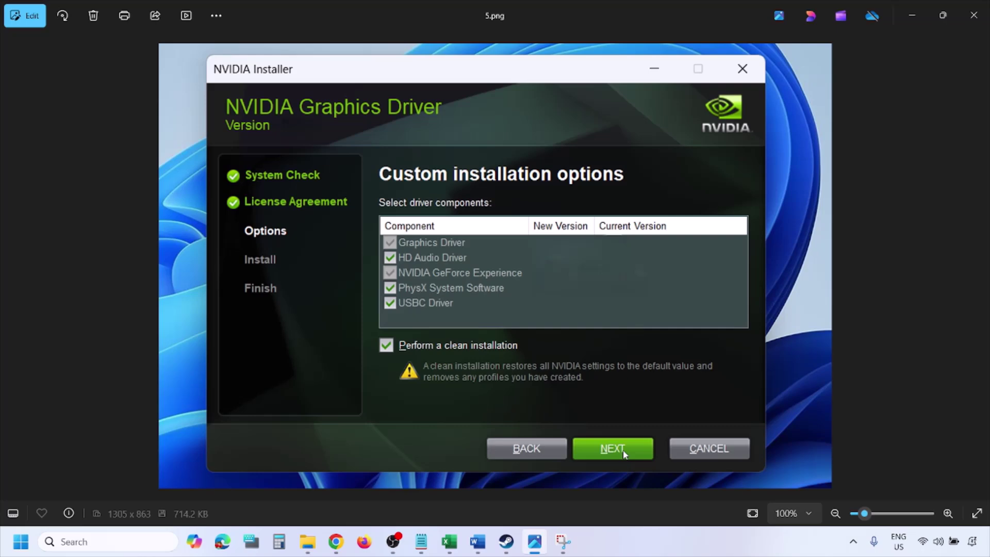
Restart the computer.
left_click(21, 542)
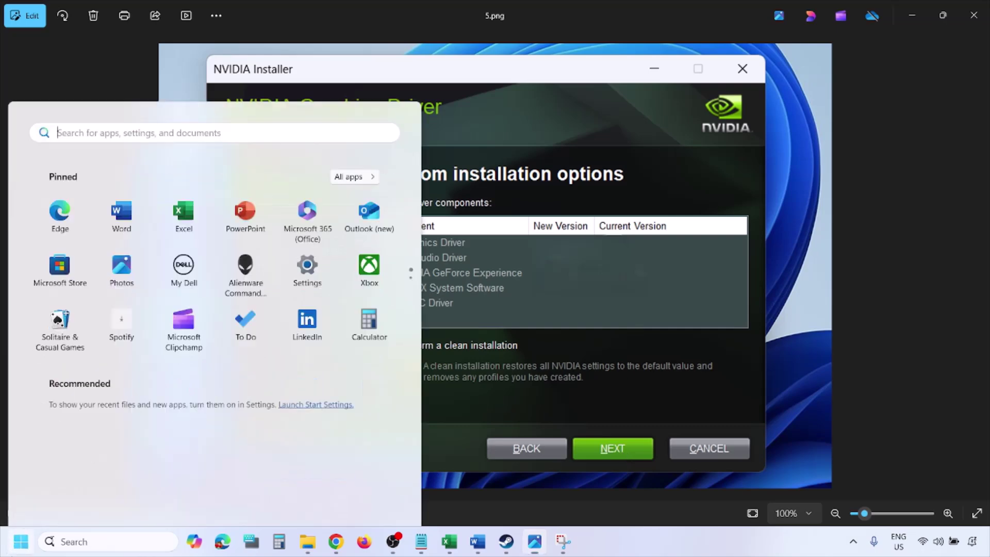
left_click(375, 497)
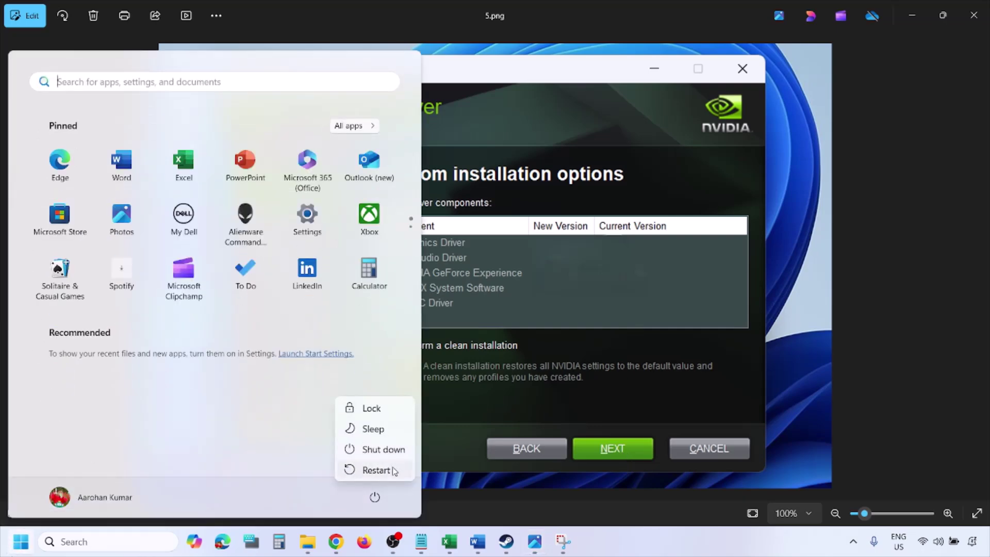
left_click(376, 470)
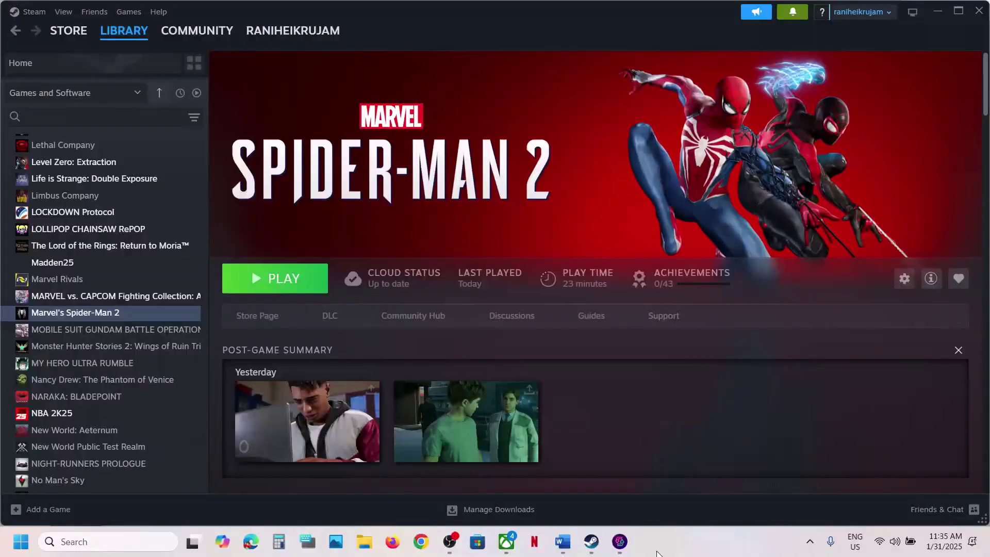
Switch back to the Word document, highlight the AMD support link and go to the Step 10 instruction on using the dedicated graphics card.
left_click(562, 541)
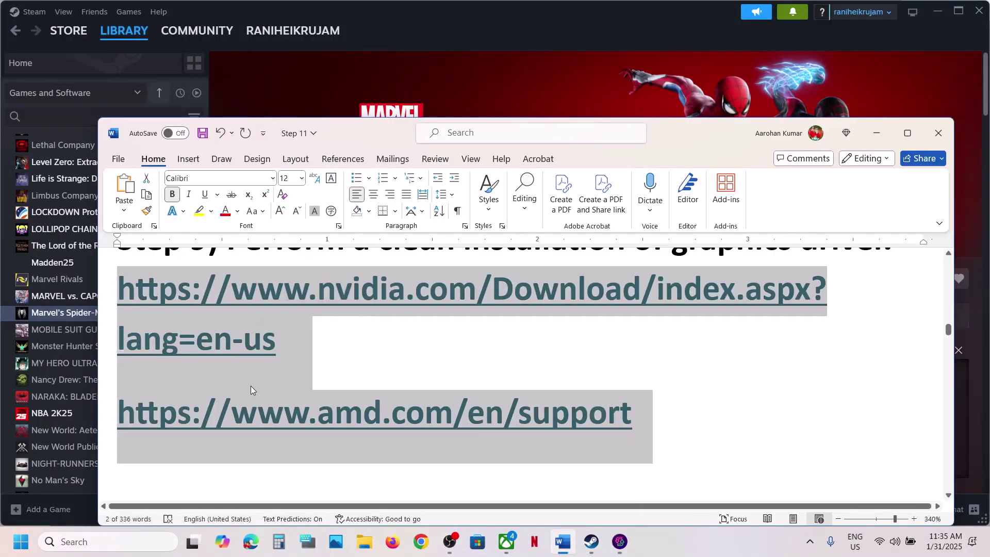
left_click(251, 389)
left_click_drag(667, 406, 122, 410)
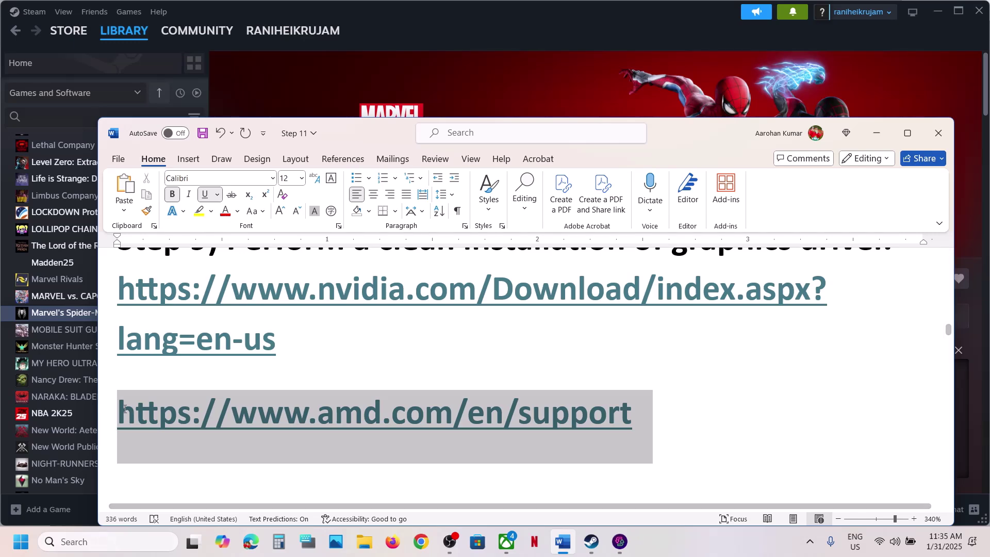
left_click_drag(124, 409, 125, 409)
scroll(344, 405, "down", 3)
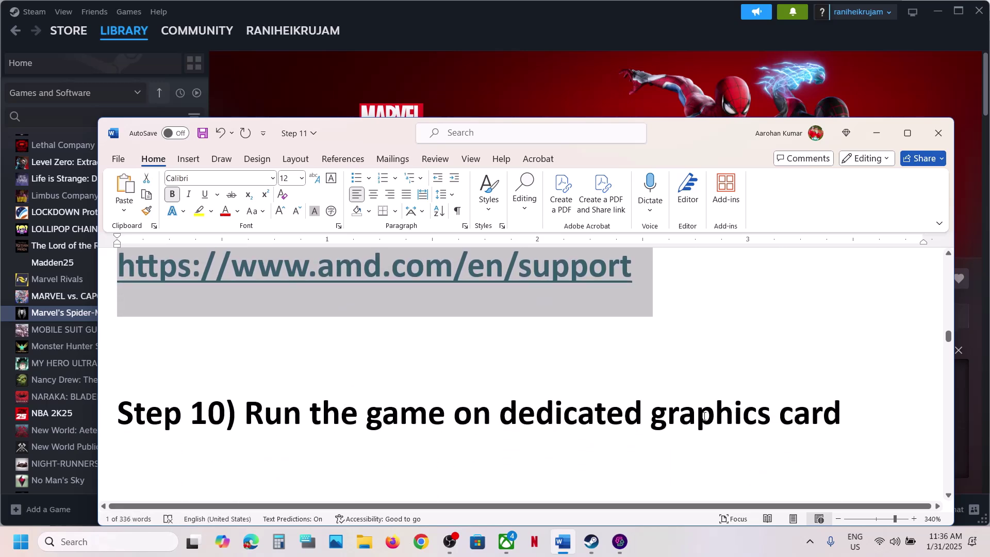
double_click(705, 416)
Search Windows for "graphics settings" and open the Graphics settings page.
left_click(122, 555)
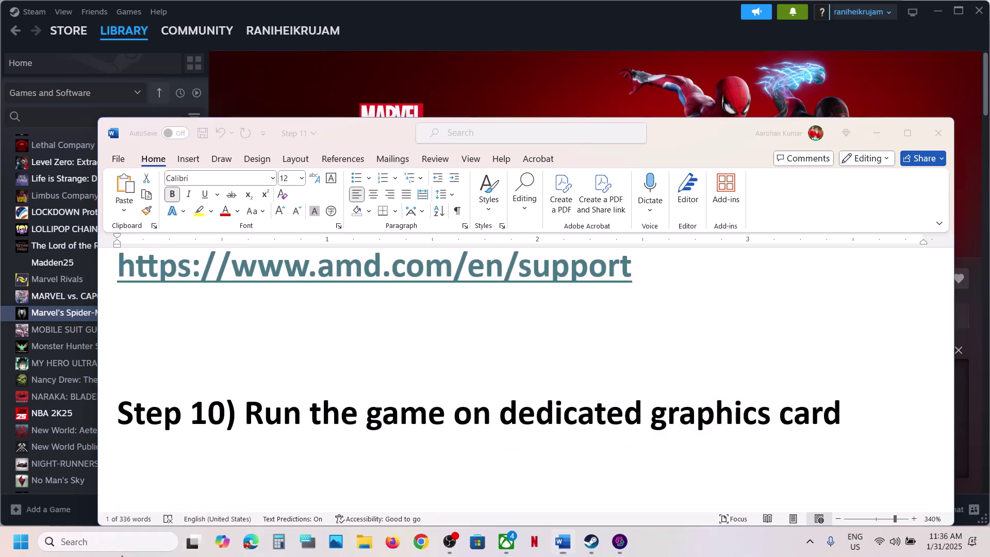
type("graphics settings")
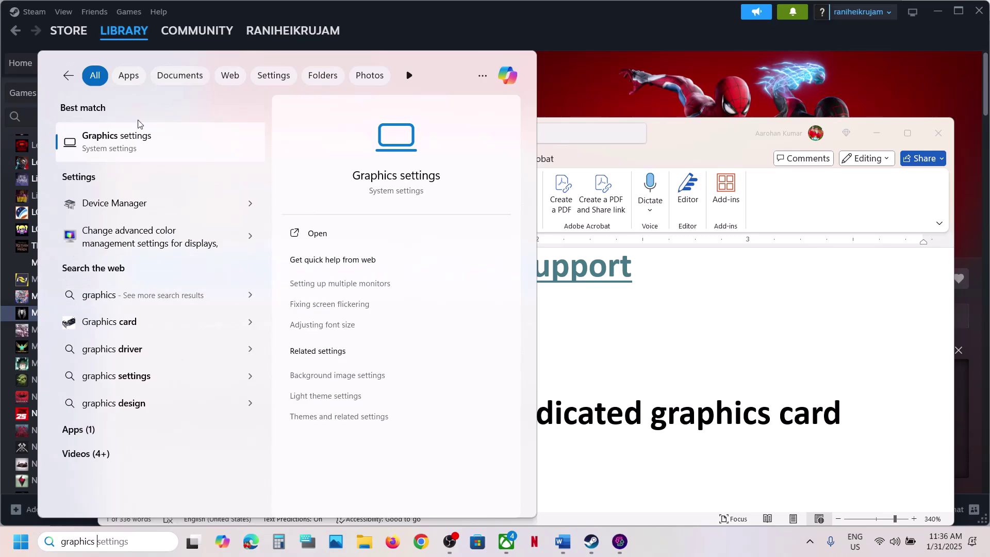
left_click(127, 137)
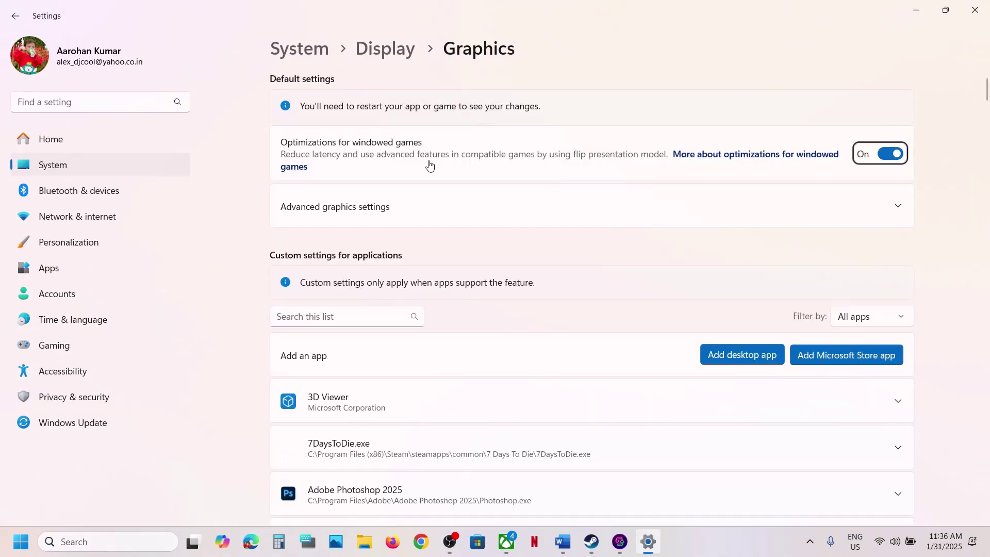
Add the desktop app Spider-Man2 from the steamapps\common\Marvel's Spider-Man 2 folder to the custom graphics settings list.
left_click(747, 362)
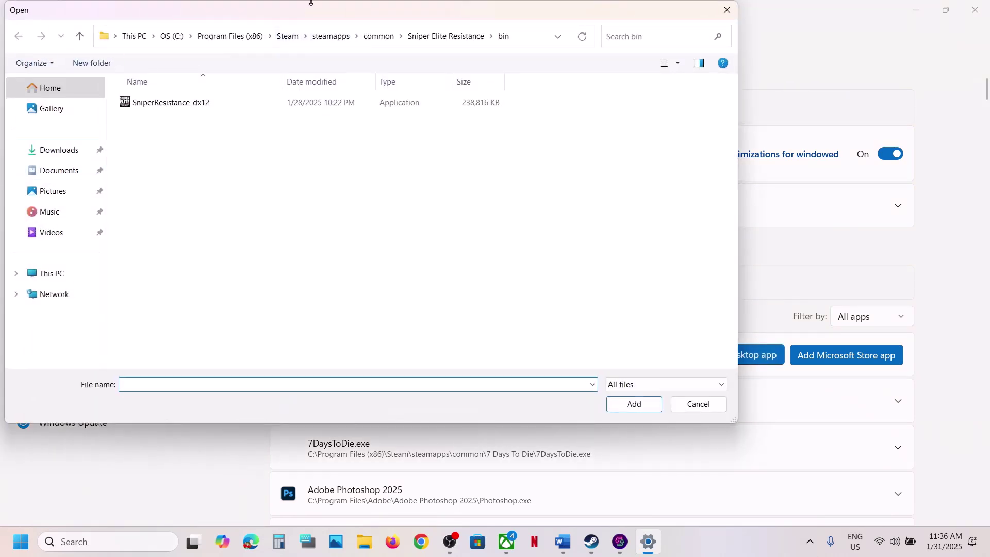
left_click(373, 39)
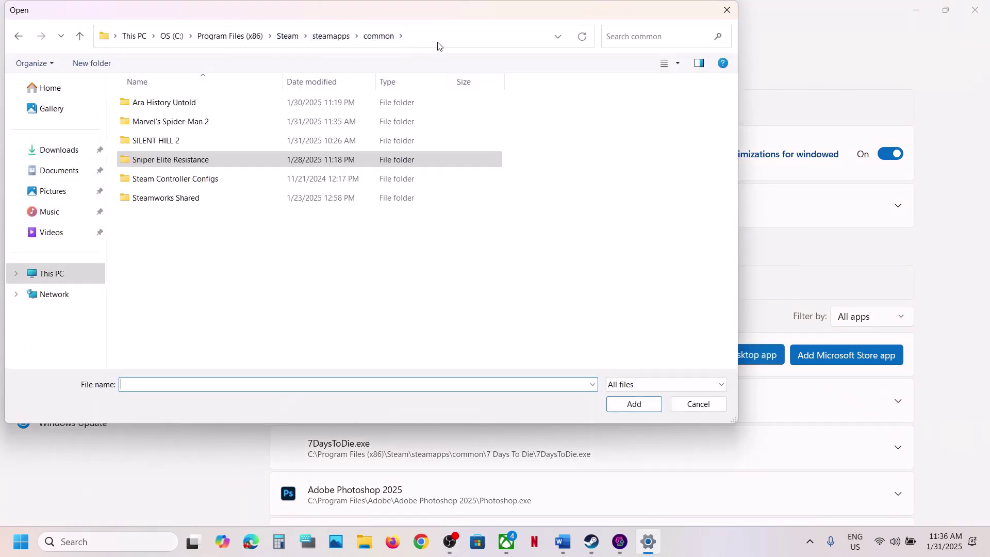
left_click(438, 37)
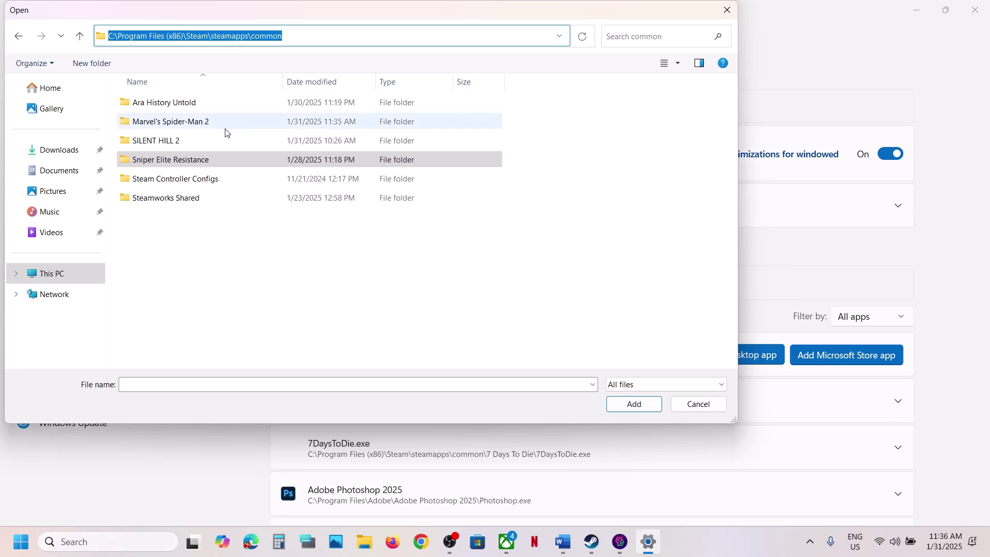
double_click(170, 128)
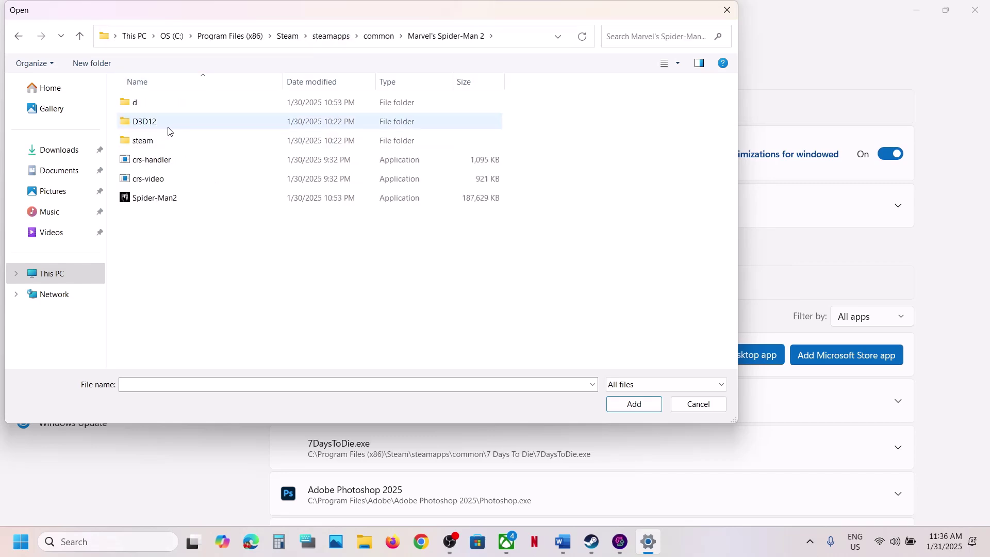
left_click(177, 205)
left_click(613, 403)
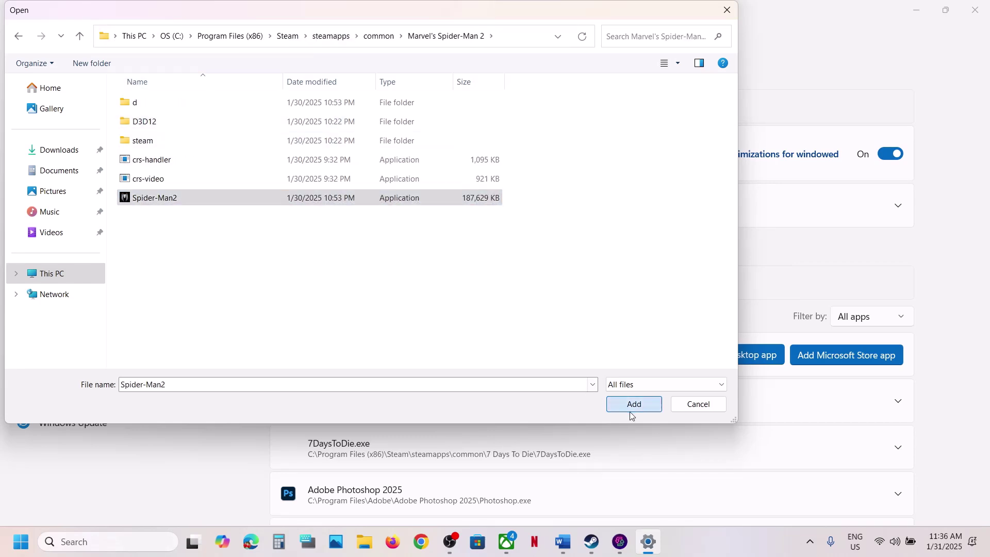
Set the GPU preference of Marvel's Spider-Man 2 to High Performance (NVIDIA GeForce RTX 3050 Laptop GPU) and close Settings.
scroll(456, 419, "down", 5)
scroll(456, 420, "down", 20)
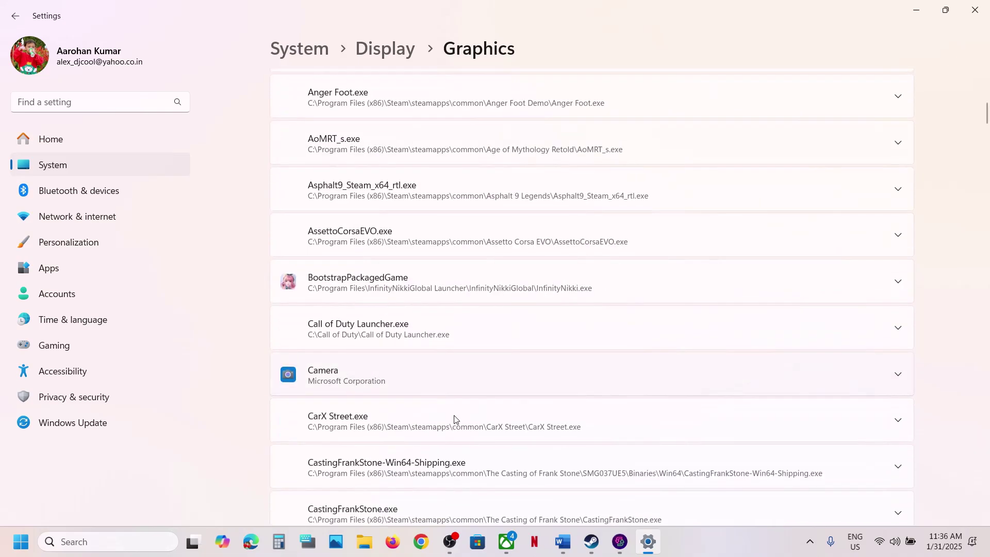
scroll(456, 420, "down", 20)
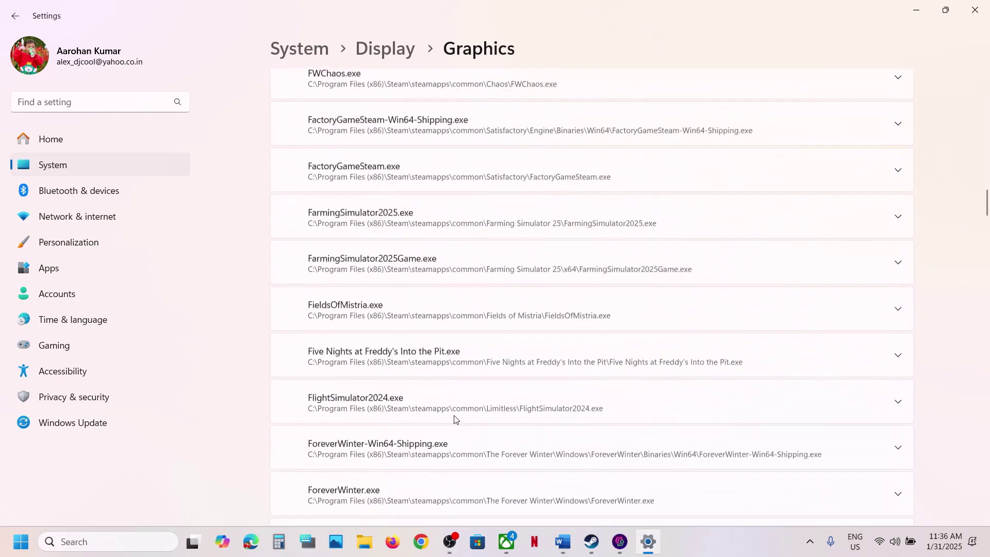
scroll(454, 418, "down", 18)
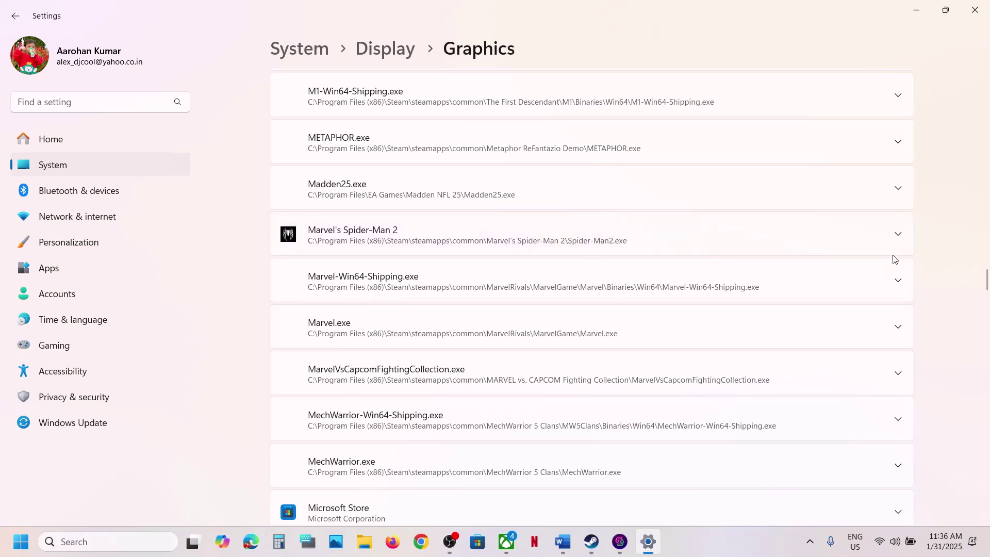
left_click(899, 237)
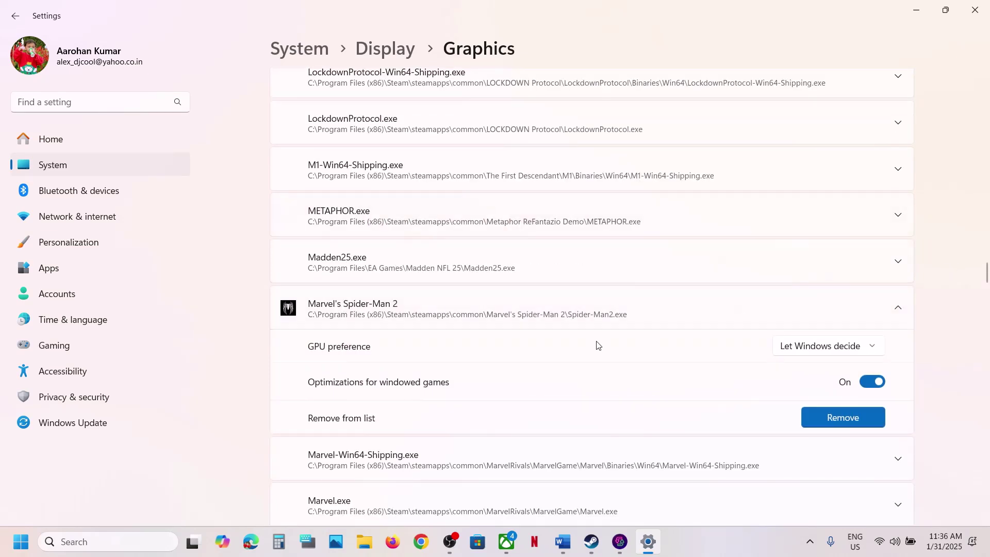
left_click(820, 354)
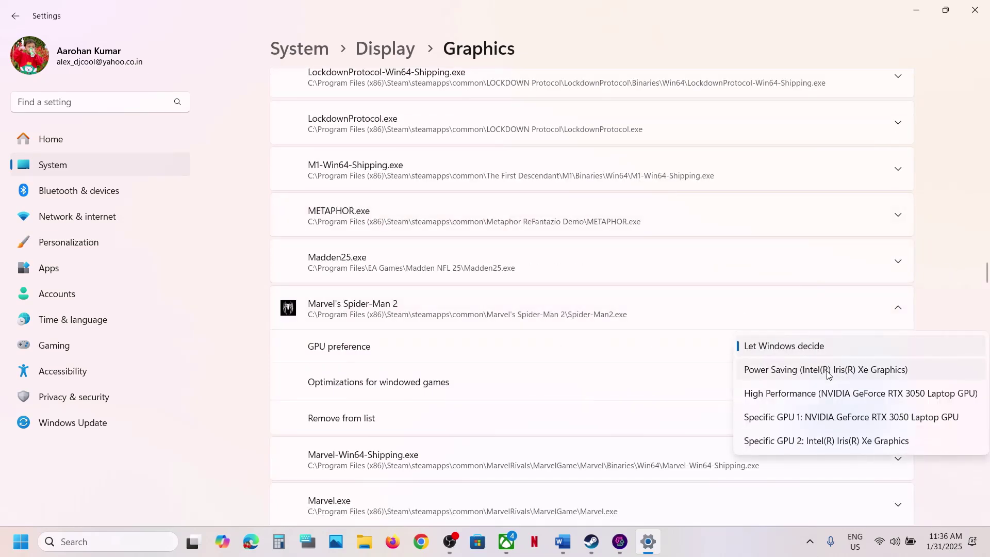
left_click(806, 395)
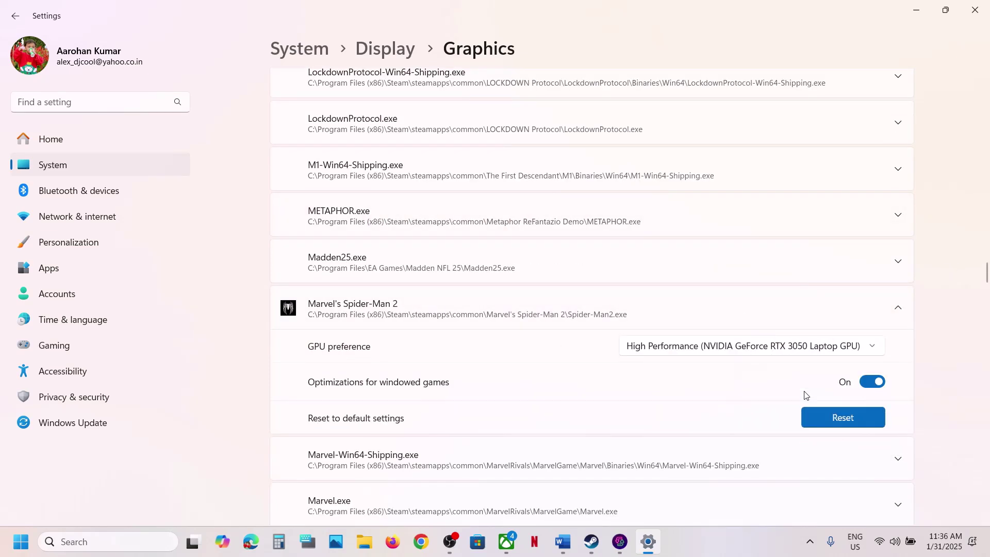
left_click(975, 10)
Highlight the Step 11 instruction in the Word document on rolling back the Nvidia graphics driver to version 566.36.
scroll(412, 418, "down", 4)
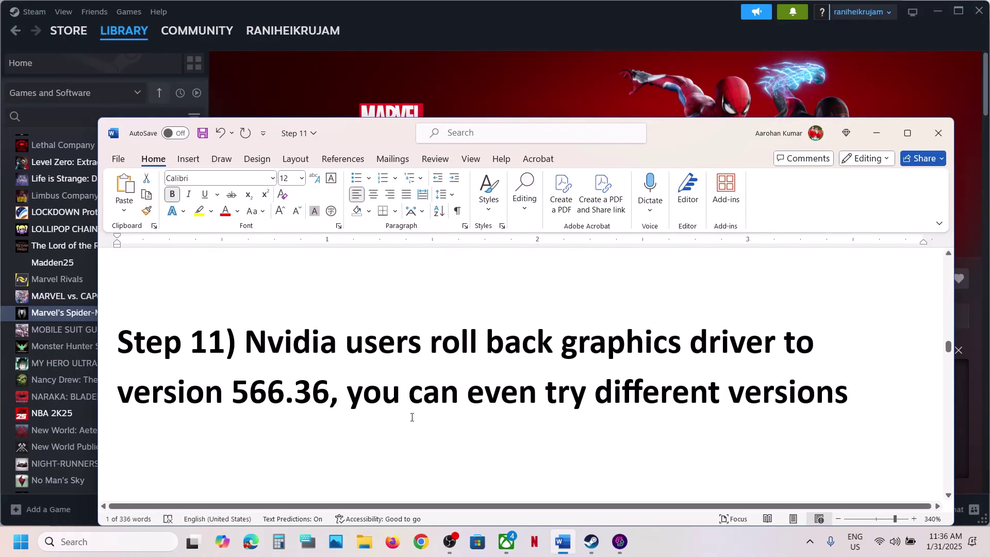
left_click_drag(254, 343, 327, 389)
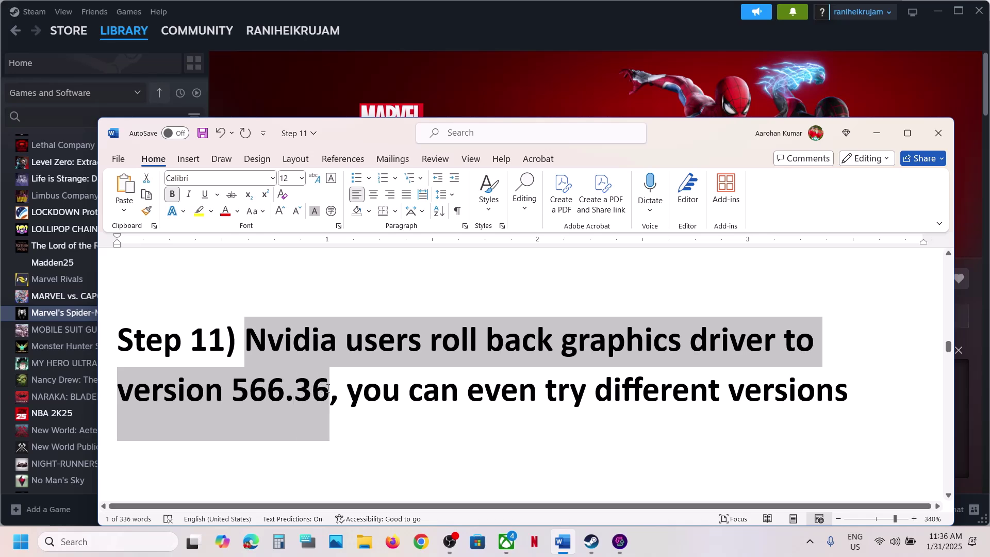
left_click(328, 391)
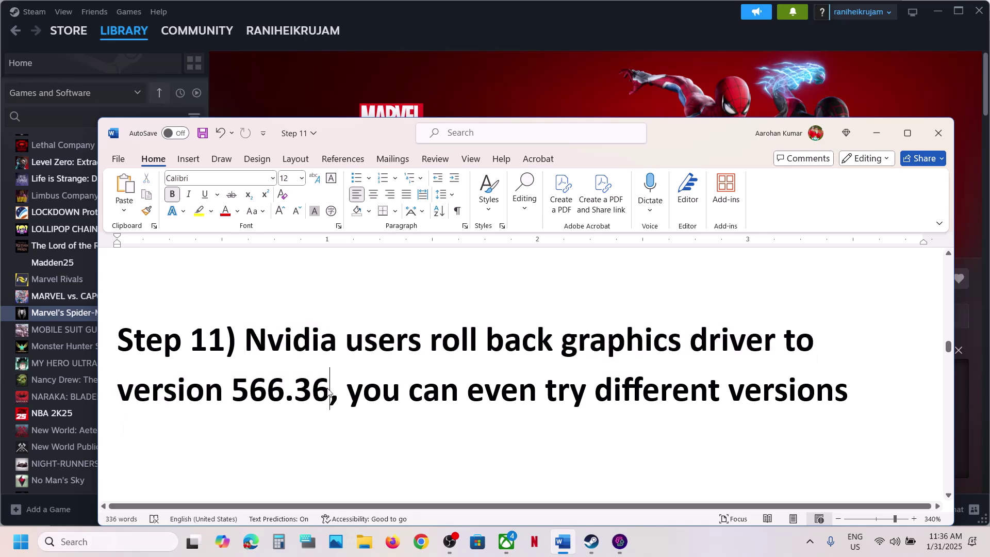
double_click(231, 387)
Return to Step 9 in the document and copy the NVIDIA driver download link.
scroll(317, 383, "up", 10)
scroll(318, 382, "down", 2)
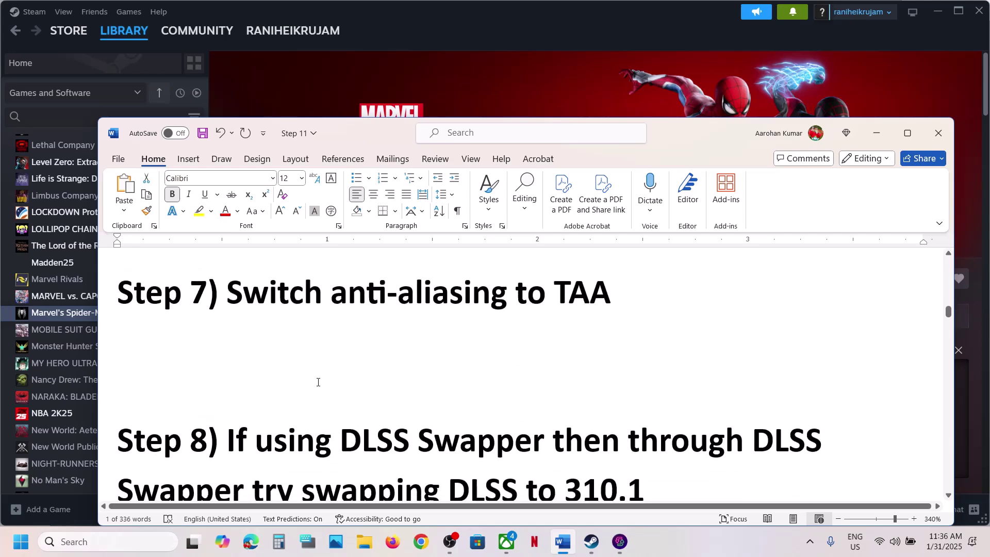
scroll(318, 382, "down", 8)
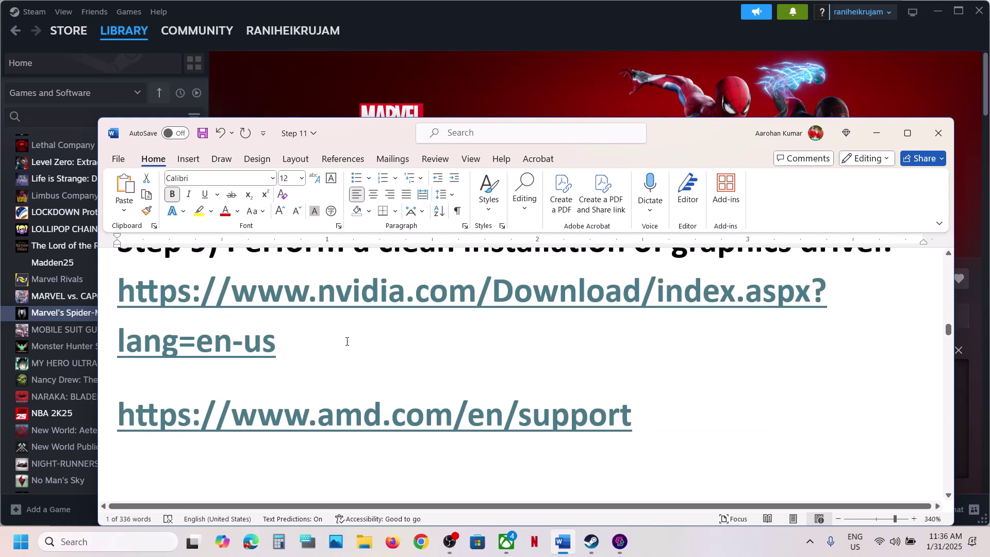
triple_click(324, 347)
key("ctrl+c")
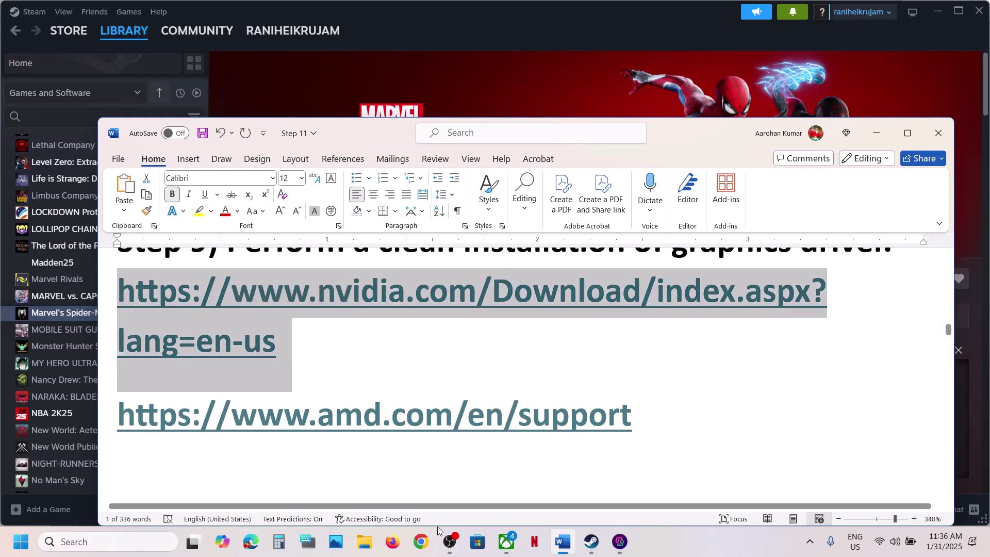
Open the copied NVIDIA driver page in Chrome and find drivers for the GeForce RTX 3050 Laptop GPU on Windows 11.
left_click(433, 546)
key("ctrl+v")
key("Return")
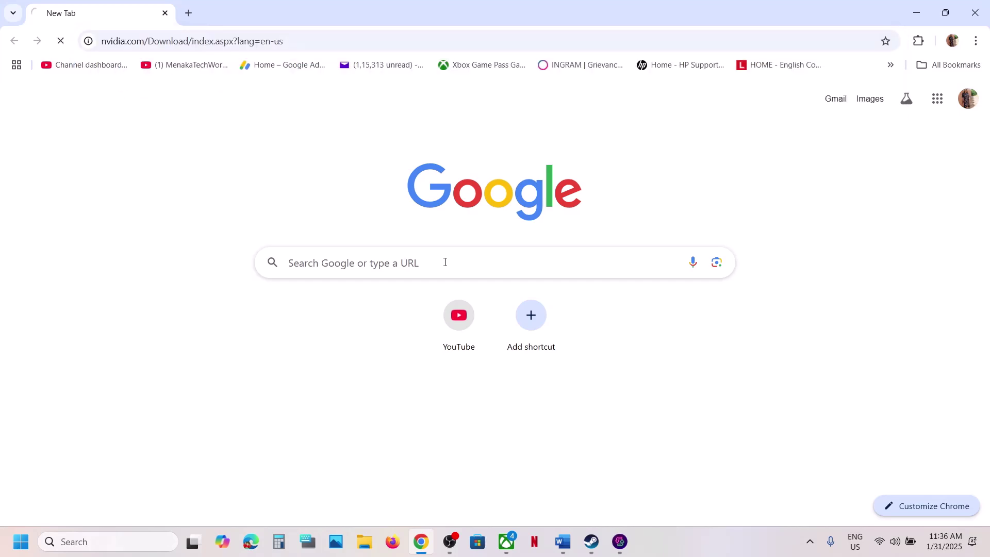
scroll(273, 335, "down", 5)
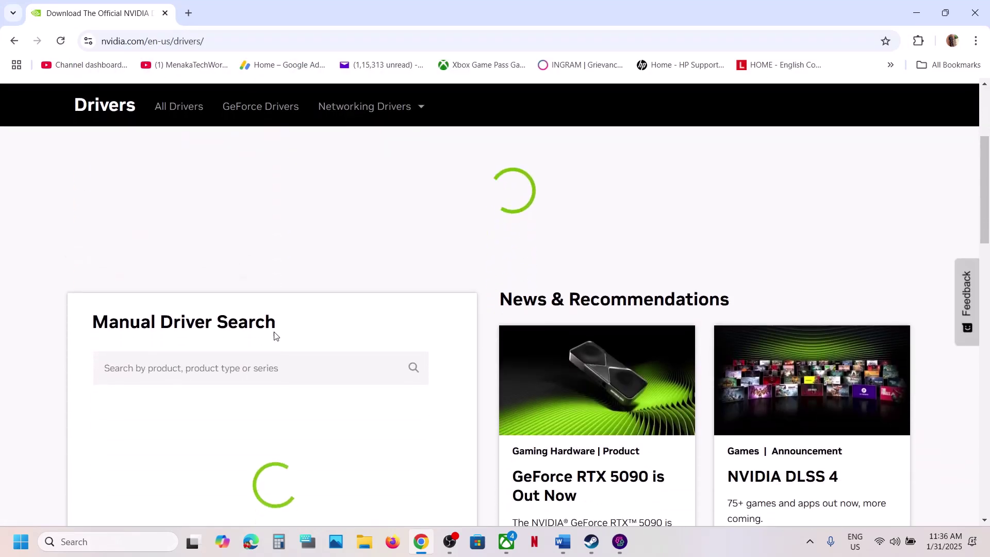
scroll(274, 336, "down", 2)
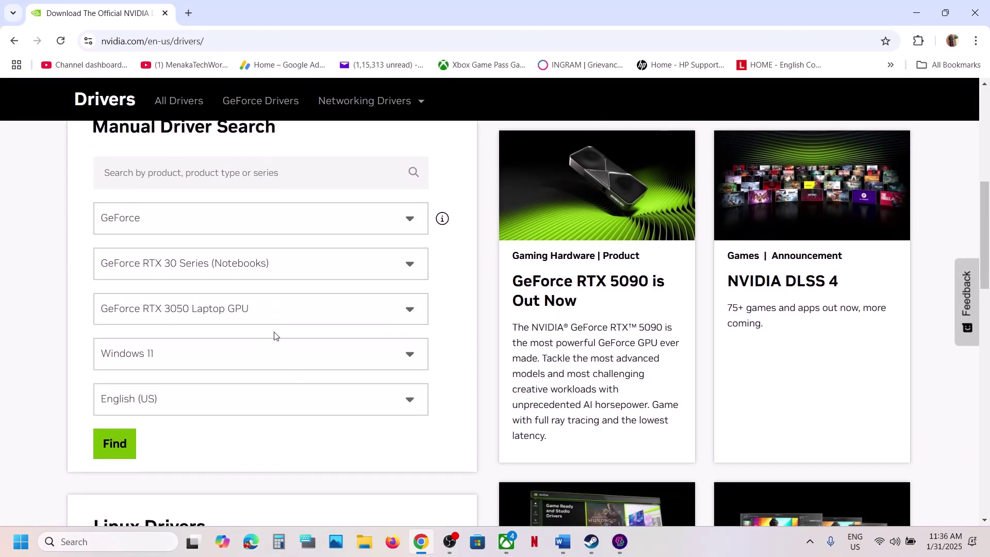
left_click(112, 442)
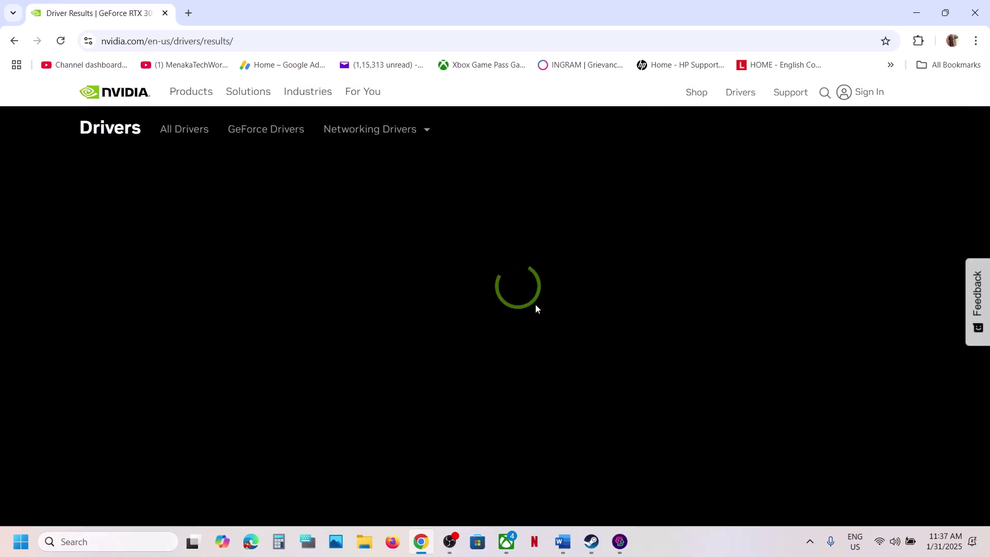
Review the driver results, highlighting the version numbers of the latest NVIDIA Studio Driver and GeForce Game Ready Driver.
scroll(242, 382, "down", 3)
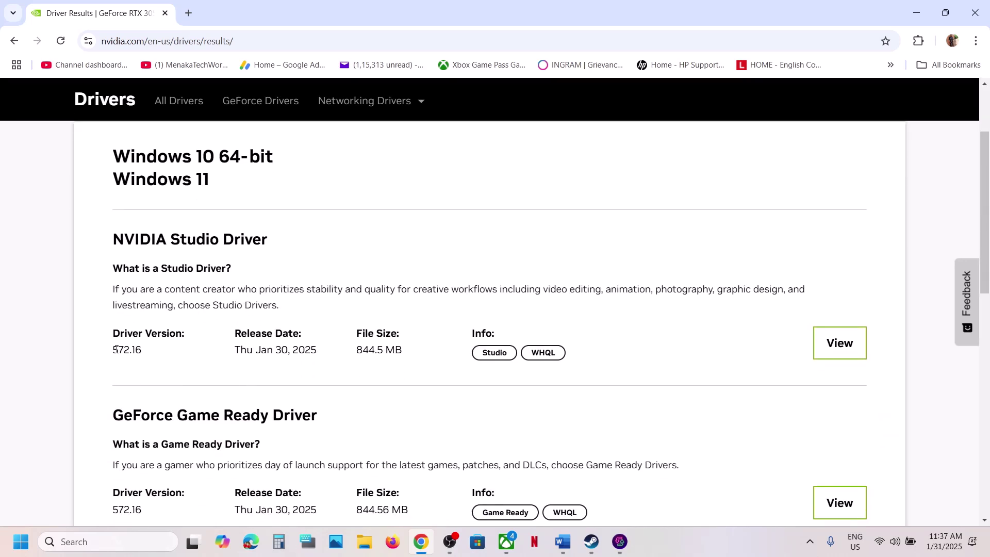
left_click_drag(117, 349, 157, 349)
scroll(158, 348, "down", 1)
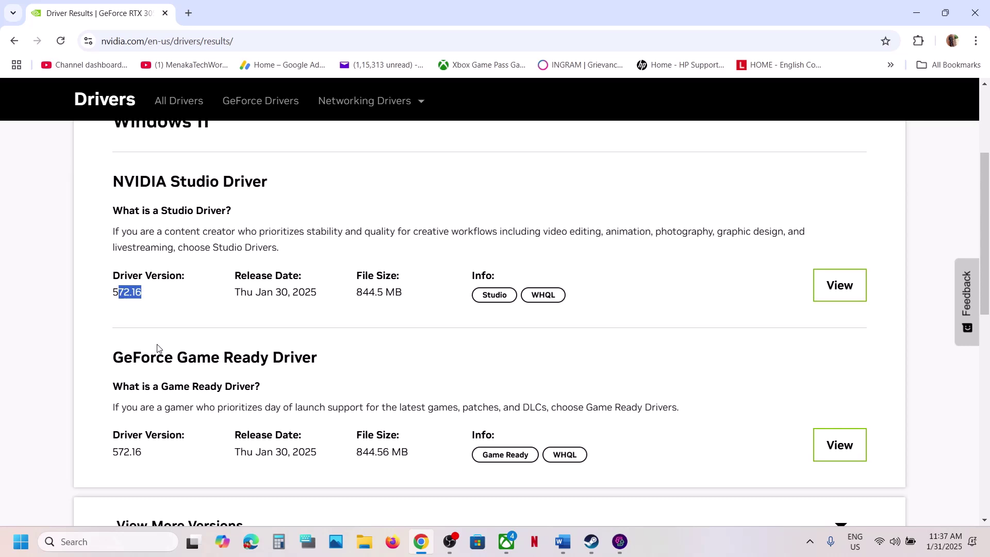
left_click_drag(119, 355, 337, 363)
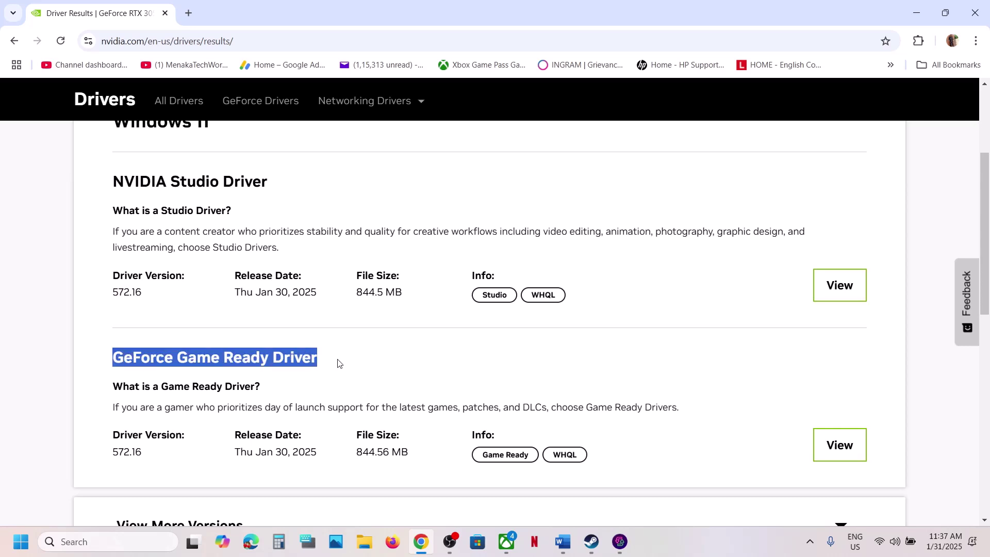
scroll(174, 386, "down", 1)
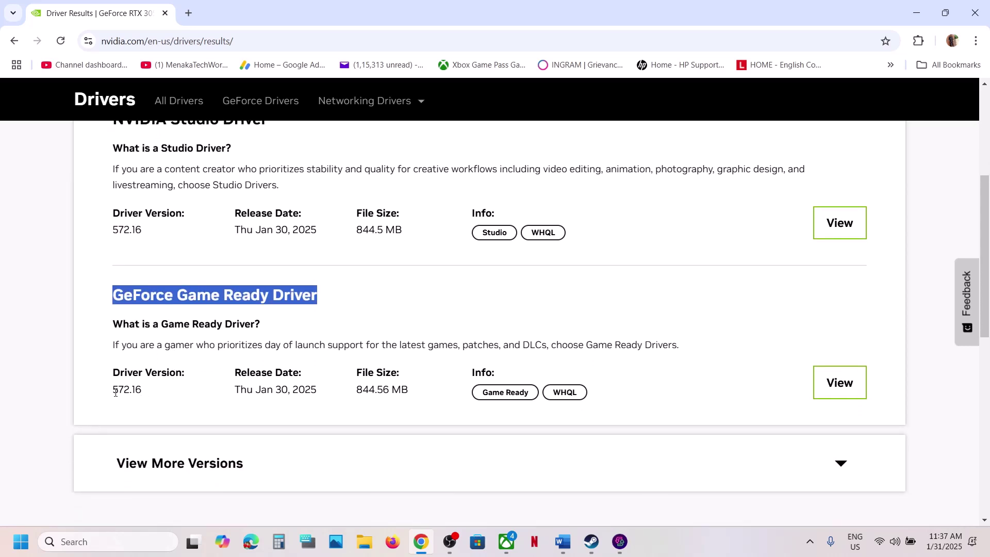
left_click_drag(113, 392, 142, 392)
Expand the list of older driver versions and open the download page of GeForce Game Ready Driver 566.36.
scroll(142, 392, "down", 1)
left_click(164, 405)
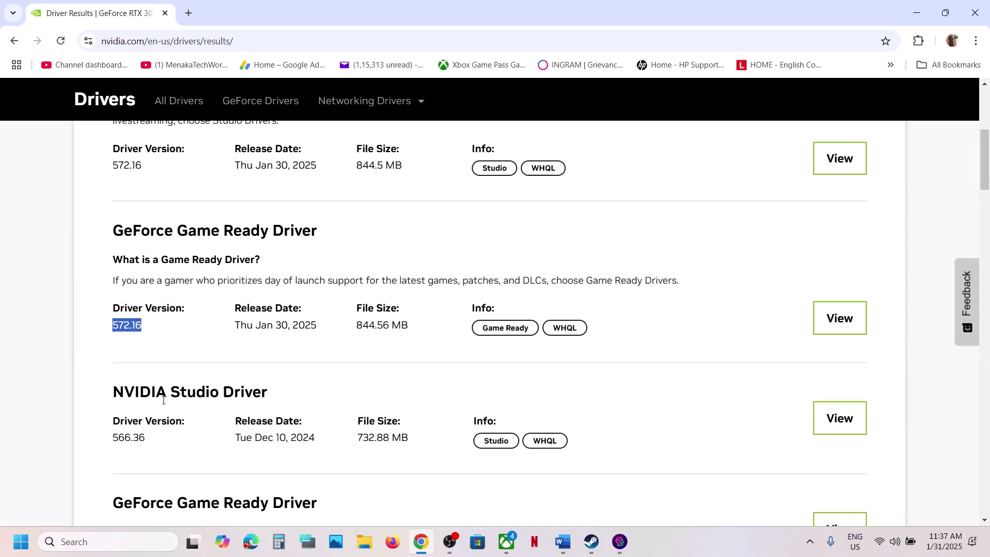
scroll(164, 399, "down", 4)
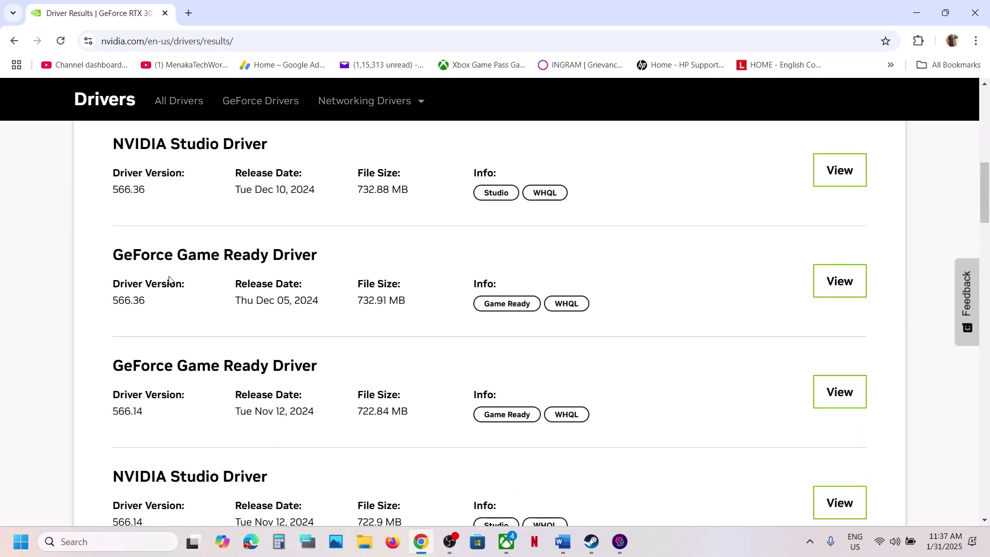
left_click_drag(113, 300, 153, 303)
left_click(842, 280)
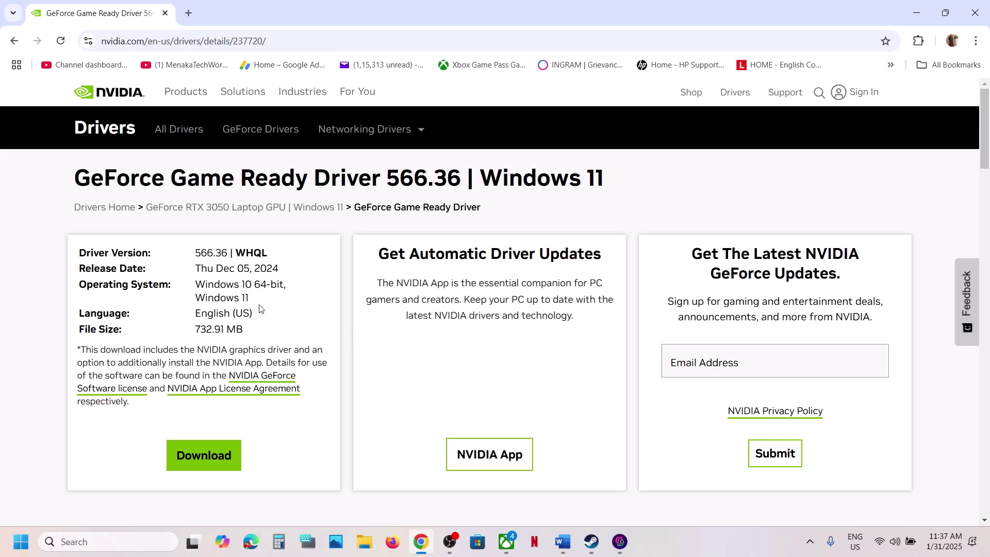
Show the Windows power options to point out Restart, and leave them without restarting.
left_click(20, 541)
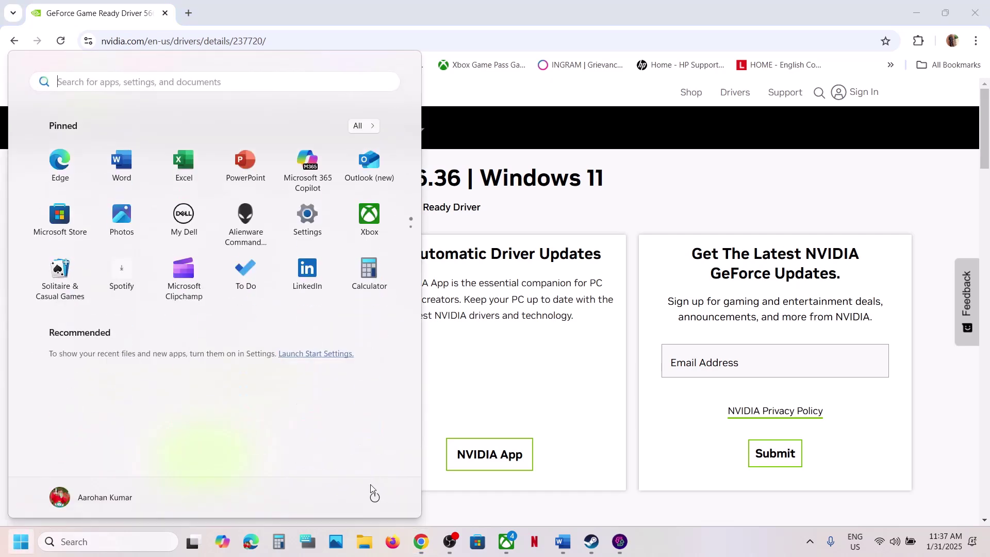
left_click(375, 497)
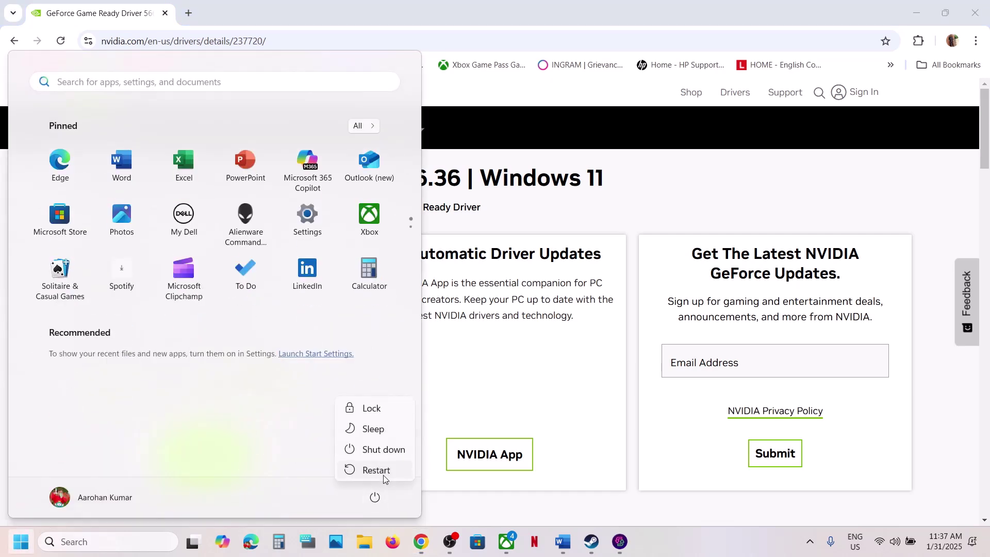
left_click(591, 542)
Switch to the Word document and copy the Step 12 instruction text about installing AMD optional driver 25.1.1.
left_click(562, 542)
scroll(526, 427, "down", 4)
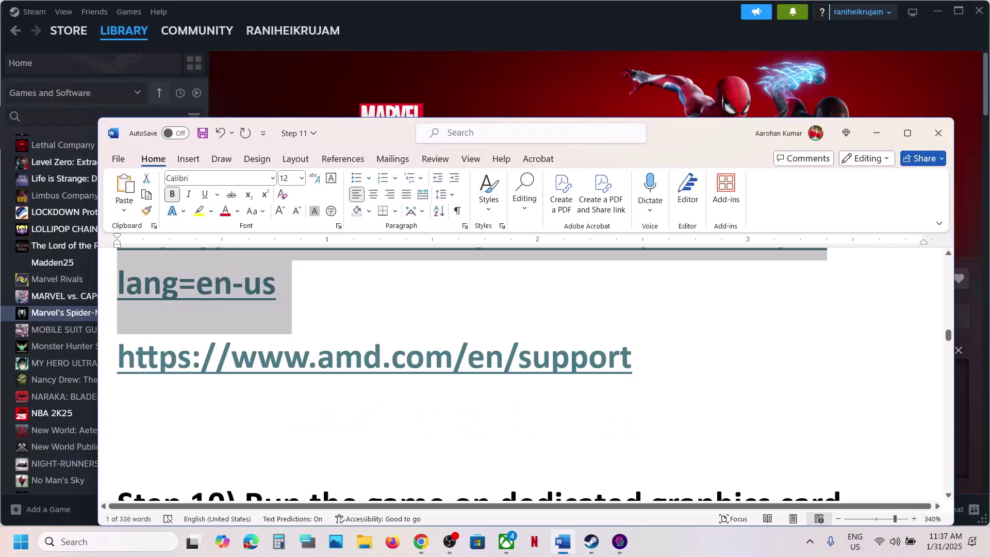
scroll(412, 361, "down", 5)
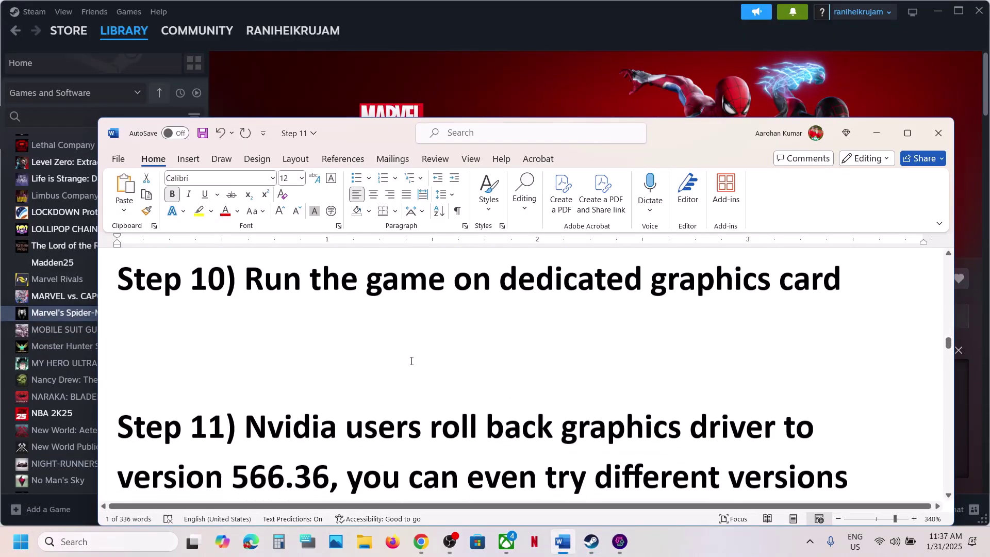
scroll(397, 361, "up", 1)
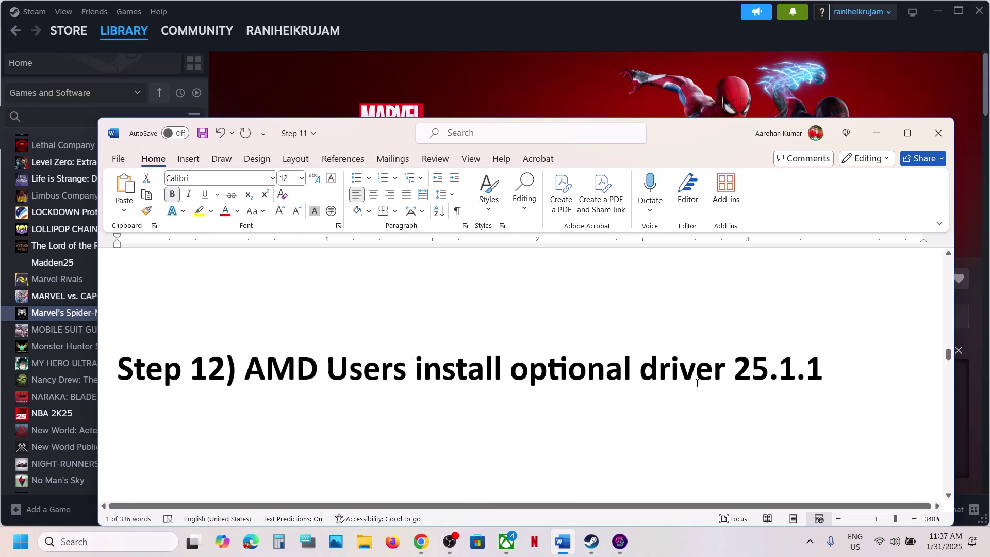
left_click_drag(843, 363, 275, 368)
key("ctrl+c")
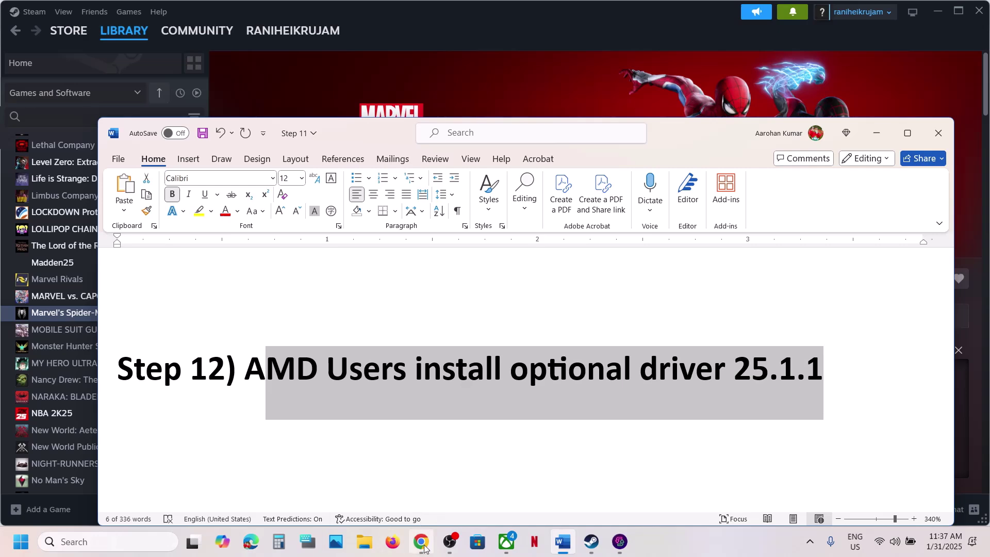
Search Google in a new Chrome tab for "AMD Users install optional driver 25.1.1".
left_click(422, 542)
left_click(187, 15)
key("ctrl+v")
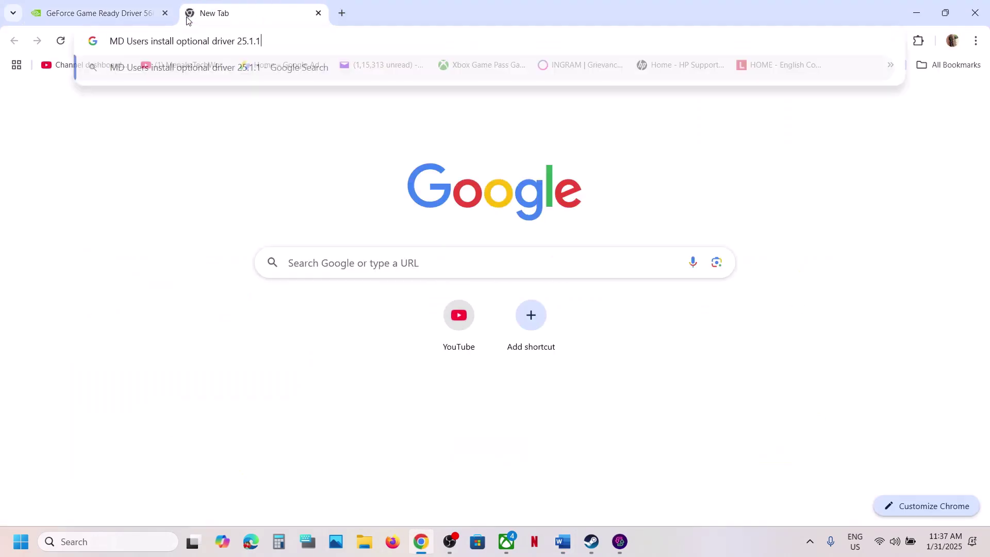
key("Return")
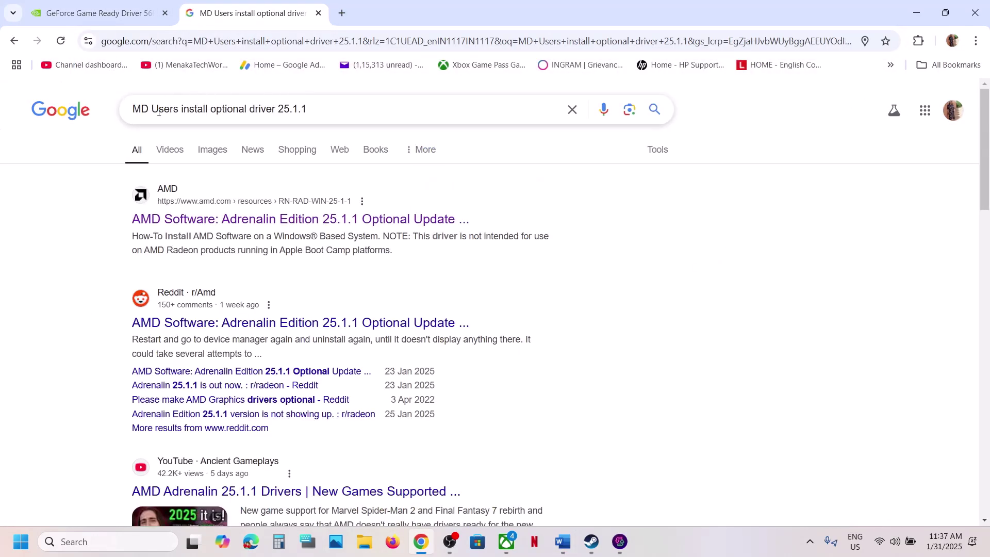
left_click(133, 109)
type("A")
key("Return")
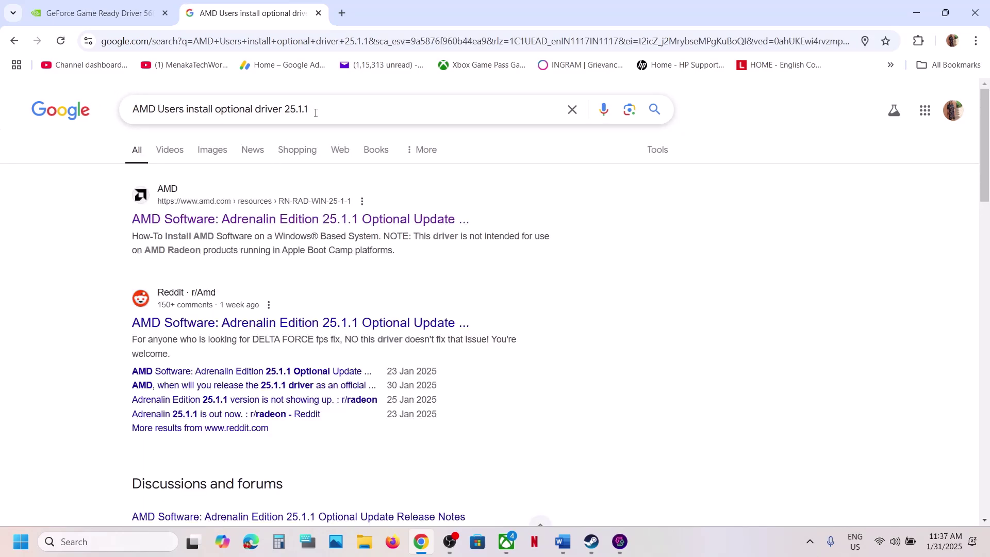
Open AMD's Adrenalin Edition 25.1.1 Optional Update release notes and download the driver for Windows 10 & Windows 11 64-bit.
left_click(269, 220)
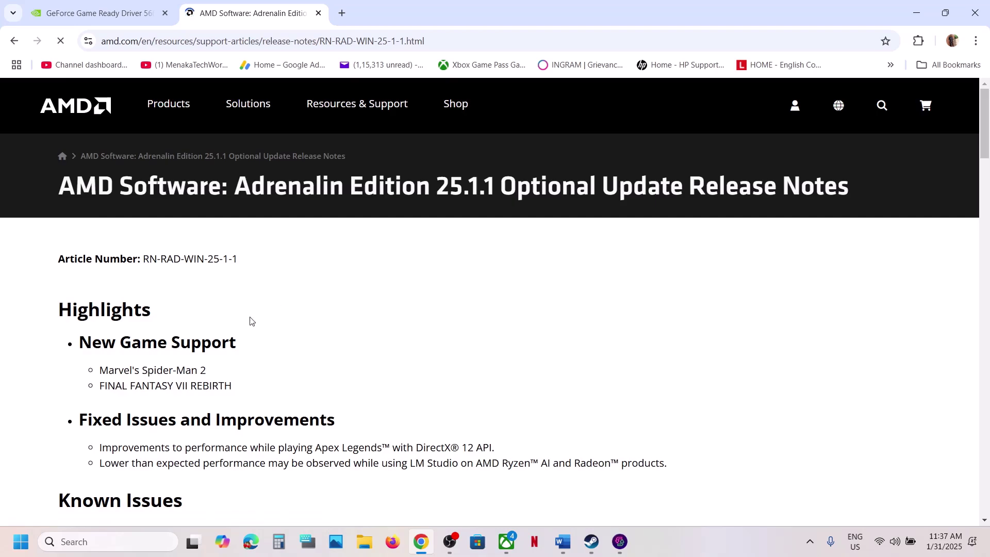
left_click_drag(104, 371, 201, 364)
scroll(214, 364, "down", 10)
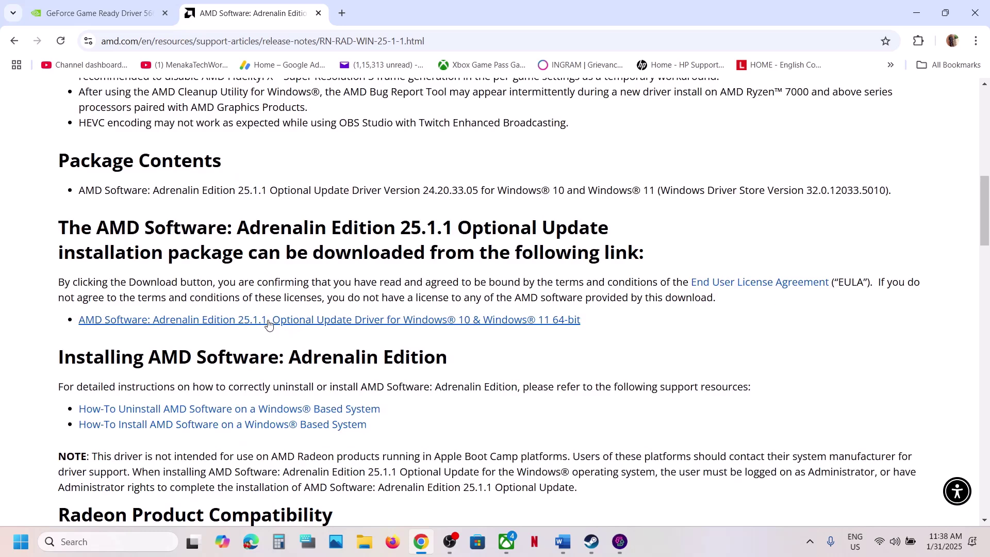
left_click(316, 320)
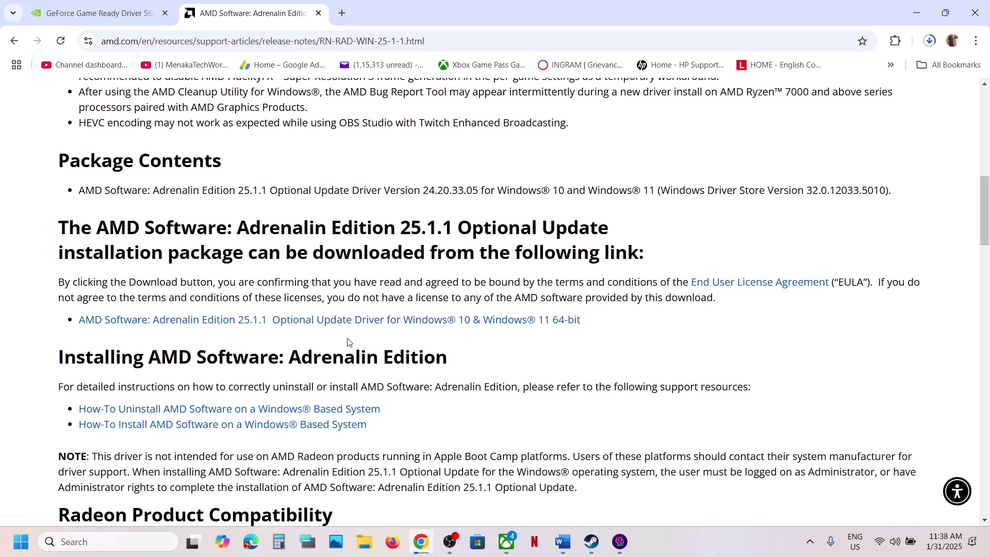
Return to the Word document, go to Step 13 on closing MSI Afterburner and rivatuner, and maximize the window.
left_click(592, 541)
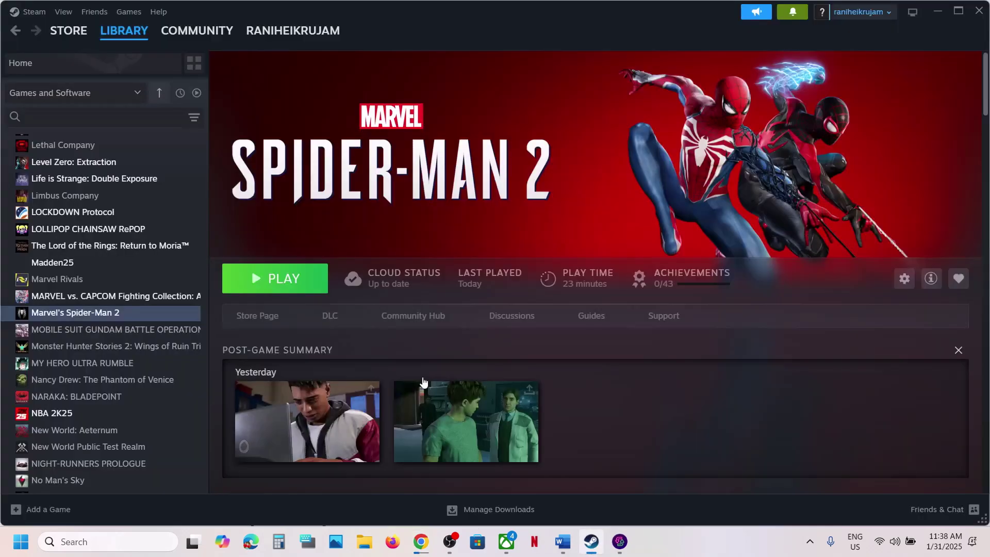
left_click(562, 542)
scroll(432, 418, "down", 5)
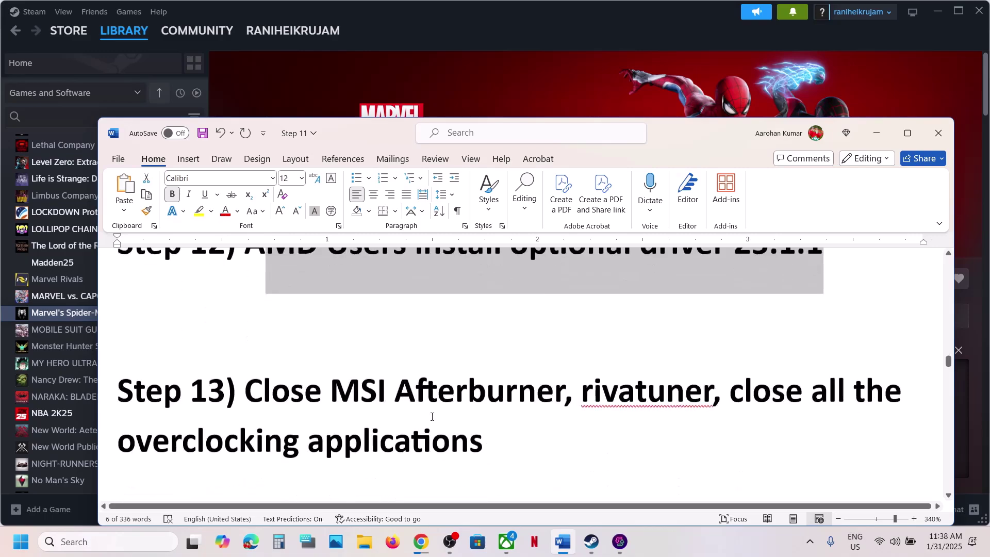
left_click(892, 129)
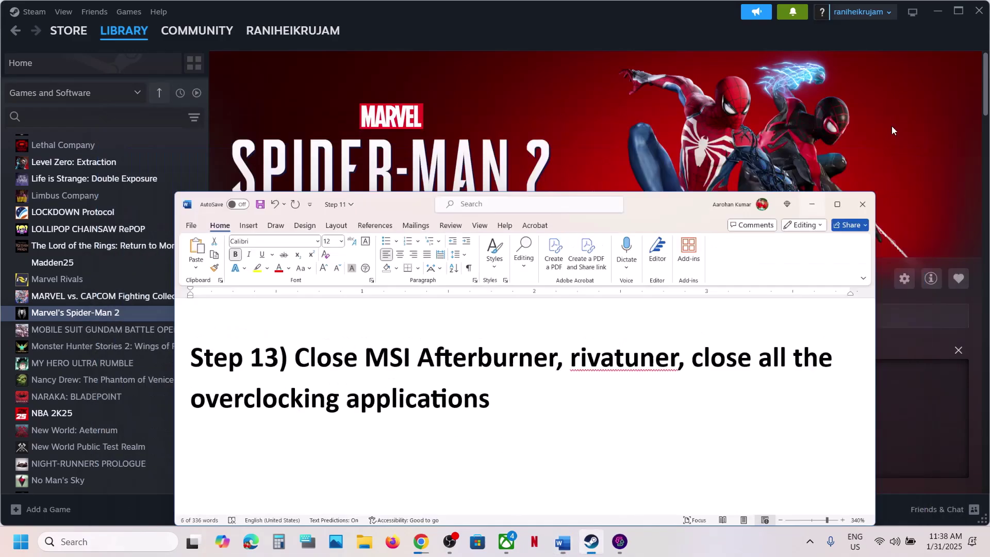
left_click(563, 541)
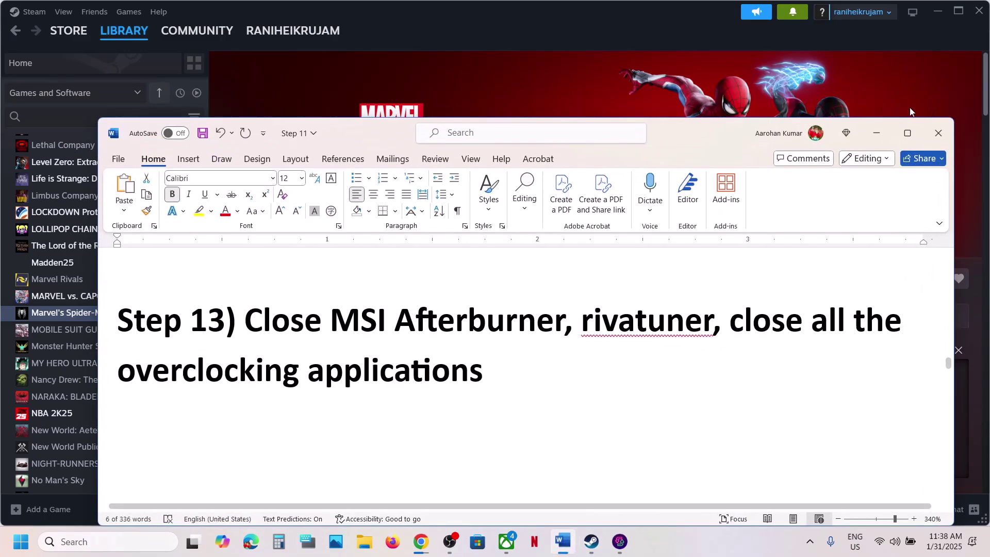
left_click(909, 134)
scroll(612, 289, "up", 3)
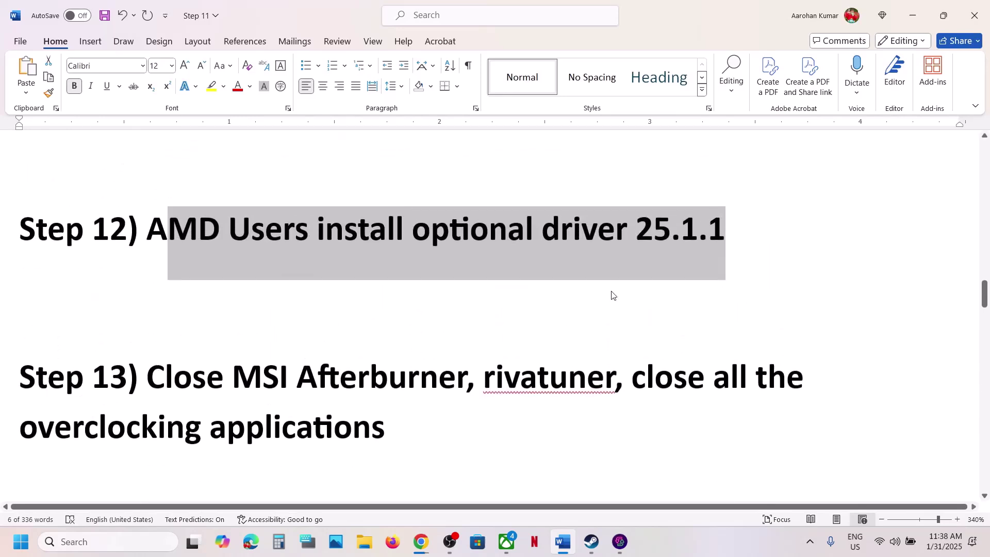
Launch MSI Afterburner from Windows search, minimize it to the system tray, and close it from there.
left_click(129, 537)
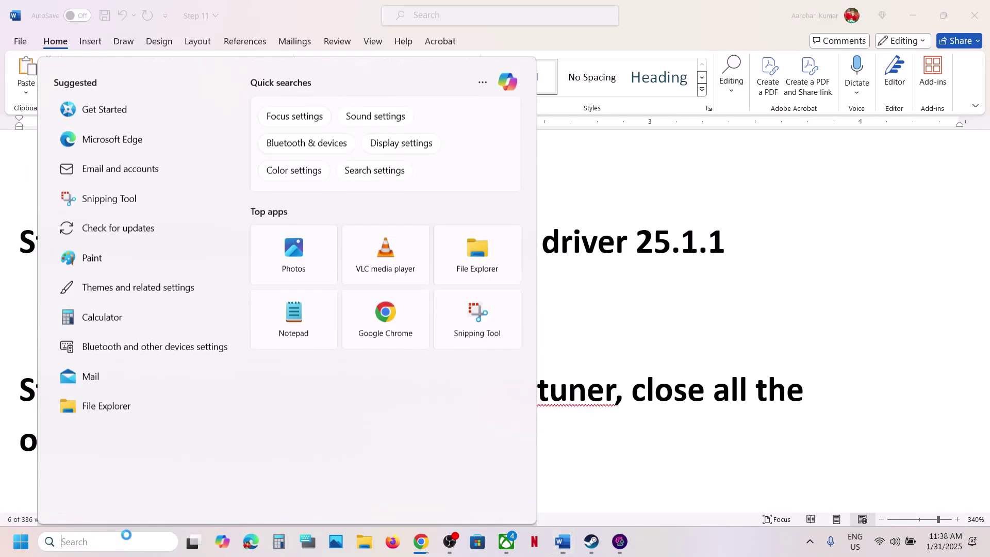
type("msi")
key("Escape")
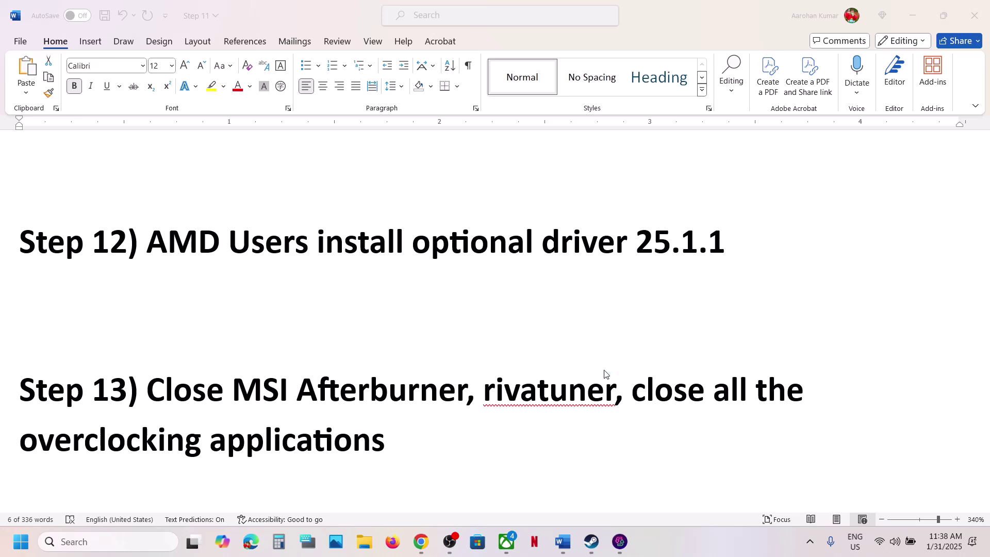
left_click(809, 543)
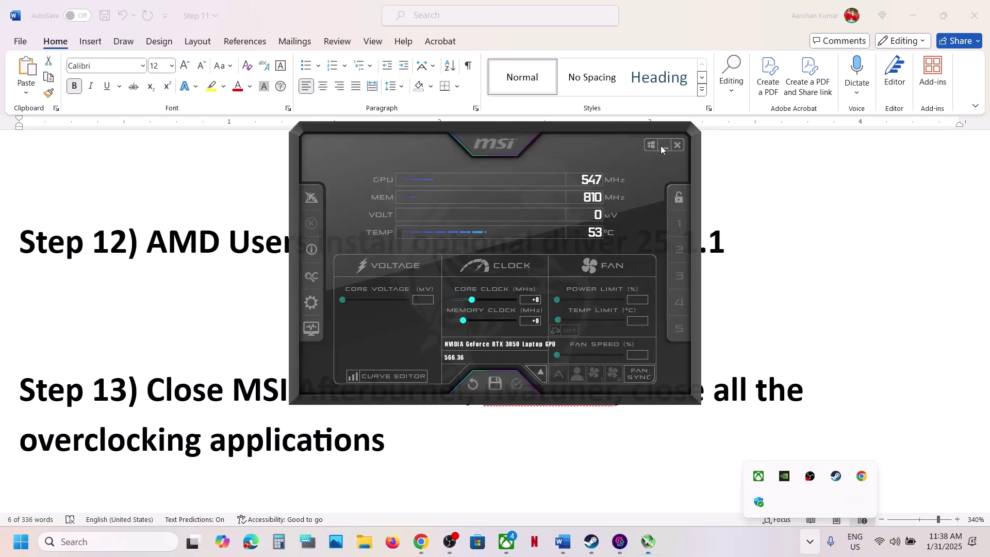
left_click(662, 146)
right_click(810, 482)
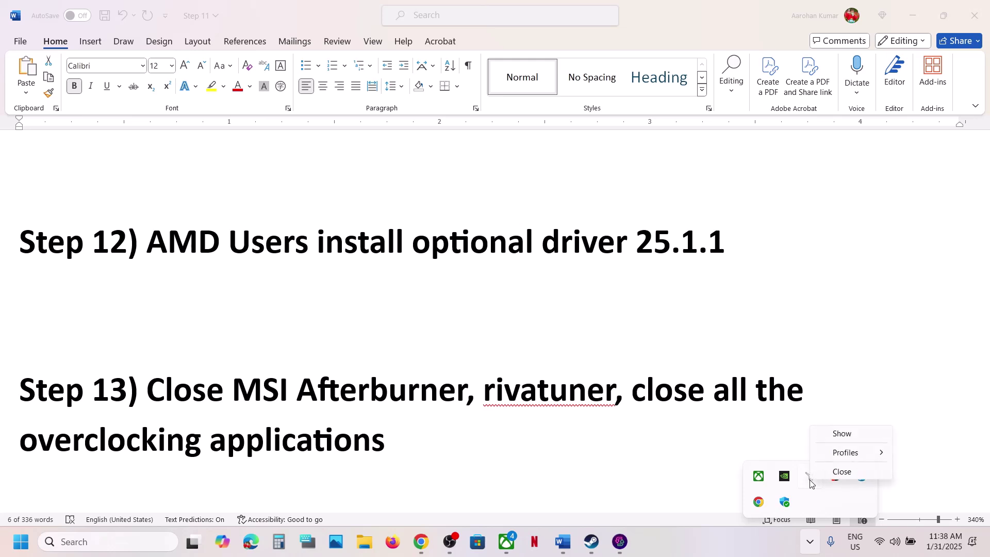
left_click(842, 472)
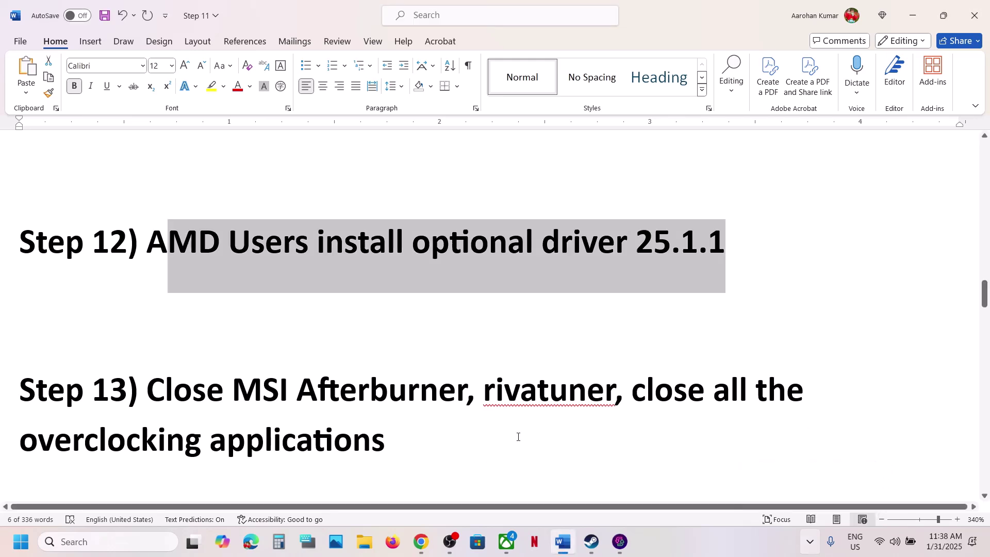
Highlight "close all the overclocking applications" in Step 13 and move on to Step 14 about antivirus and firewall.
left_click_drag(636, 391, 323, 426)
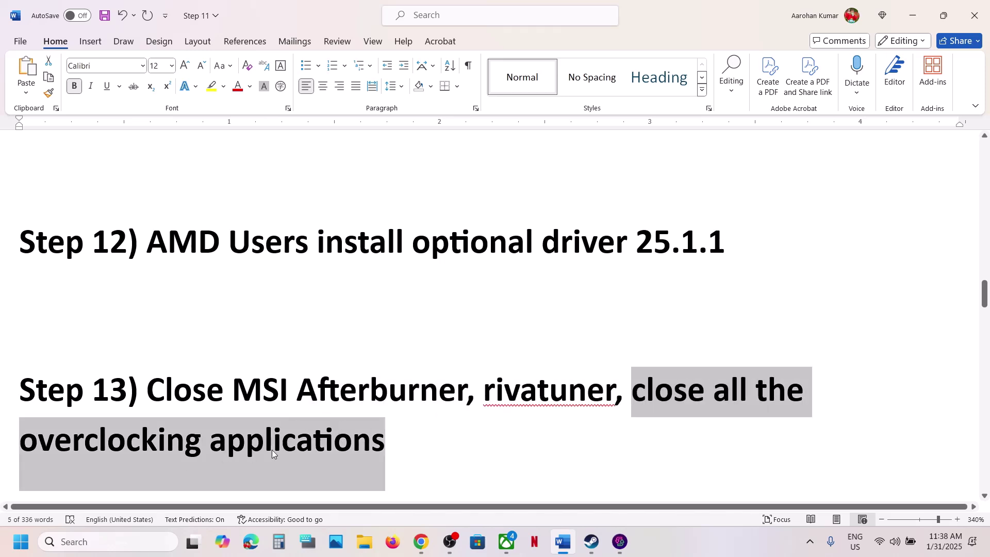
left_click(347, 432)
scroll(347, 429, "down", 4)
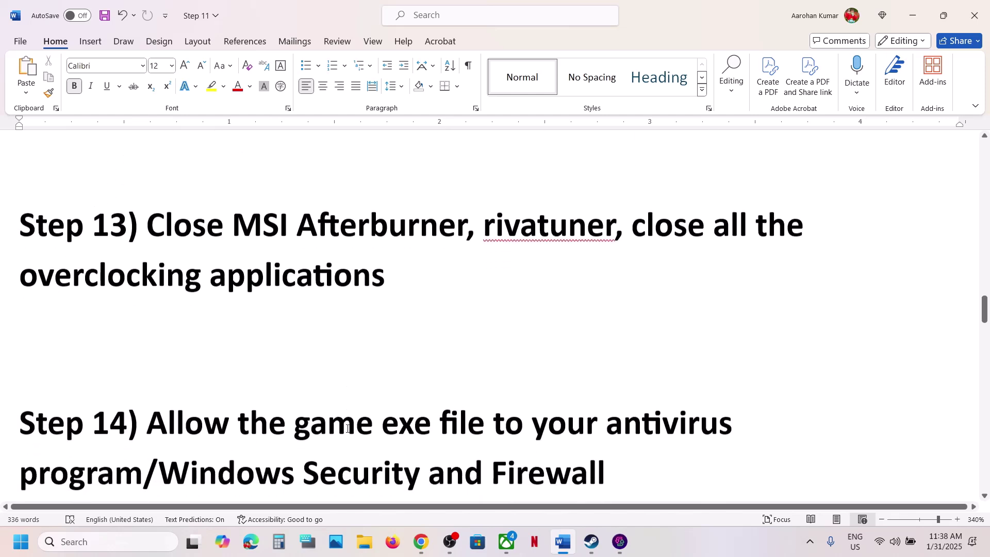
Highlight the Step 14 text about allowing the game exe file through the antivirus program, Windows Security and Firewall.
left_click_drag(163, 359, 149, 400)
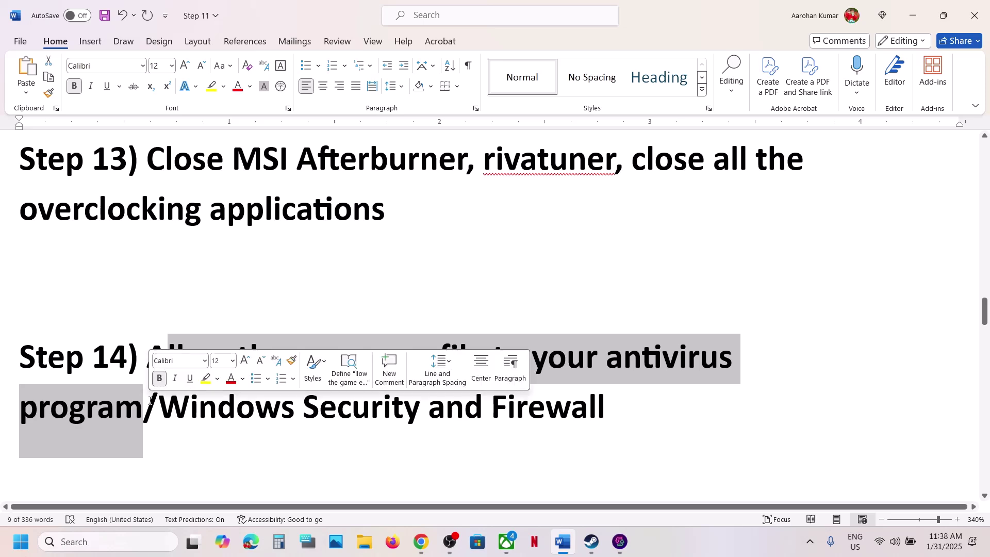
left_click(149, 400)
left_click_drag(155, 362, 400, 403)
Open Windows Security from the Privacy & security settings and go to the apps allowed through Controlled folder access under Ransomware protection.
key("super+i")
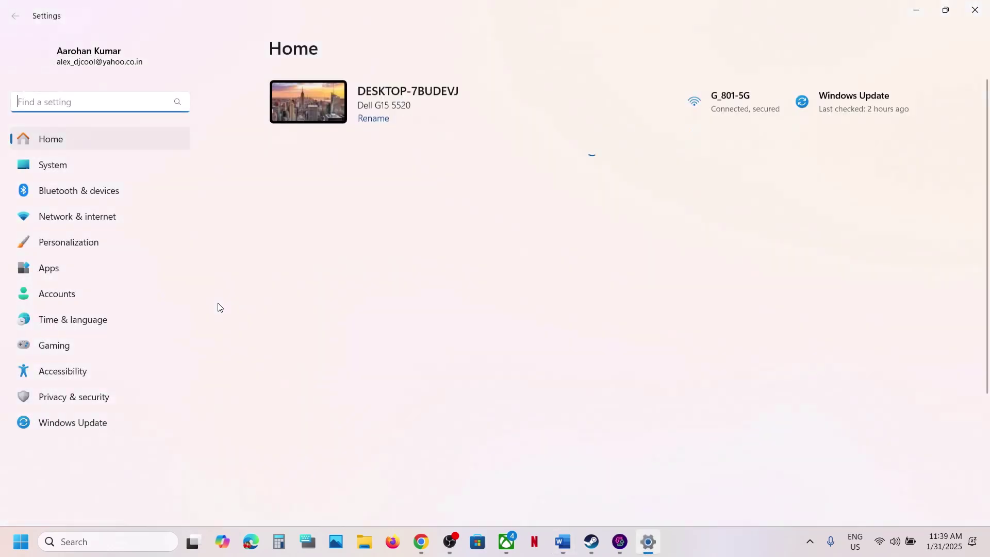
left_click(74, 401)
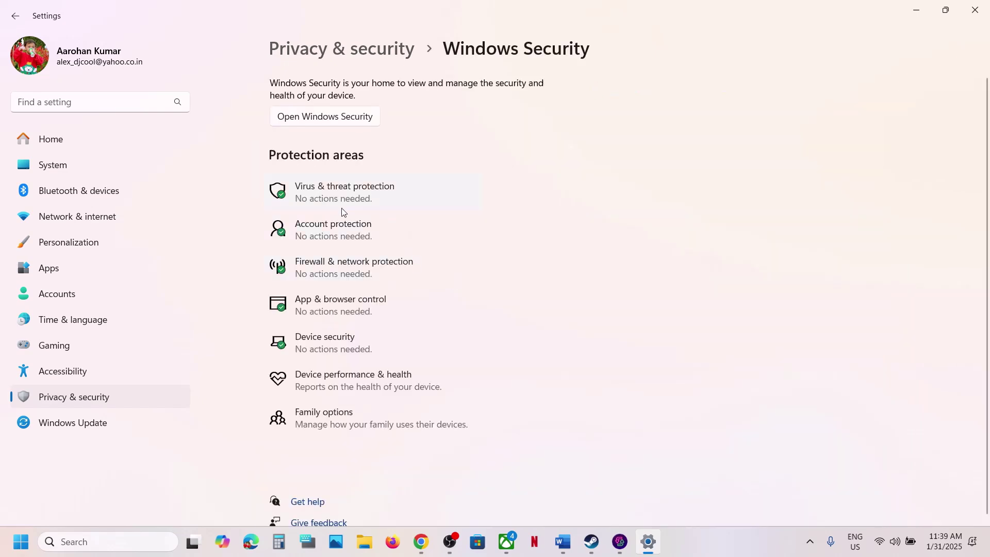
left_click(341, 208)
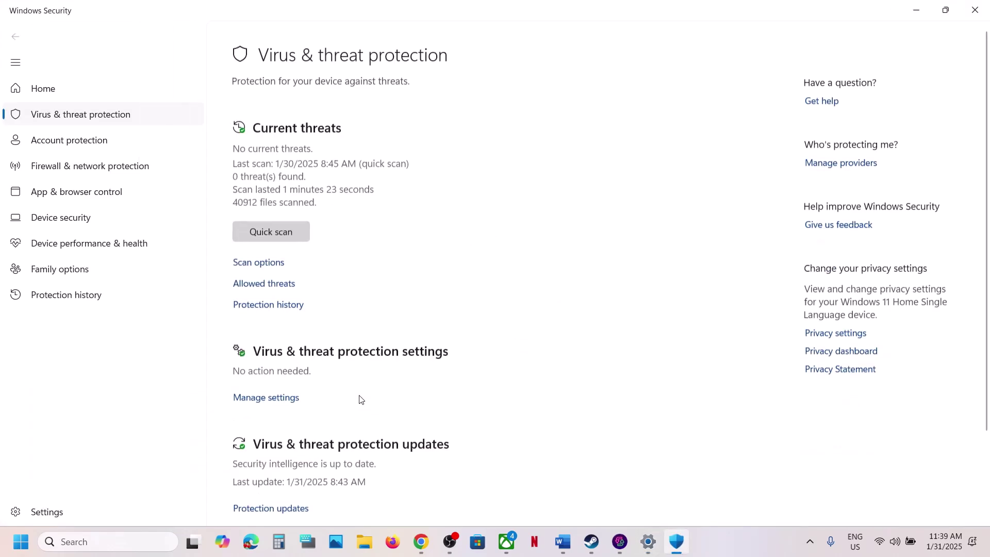
scroll(358, 400, "down", 3)
scroll(310, 464, "up", 1)
left_click(302, 479)
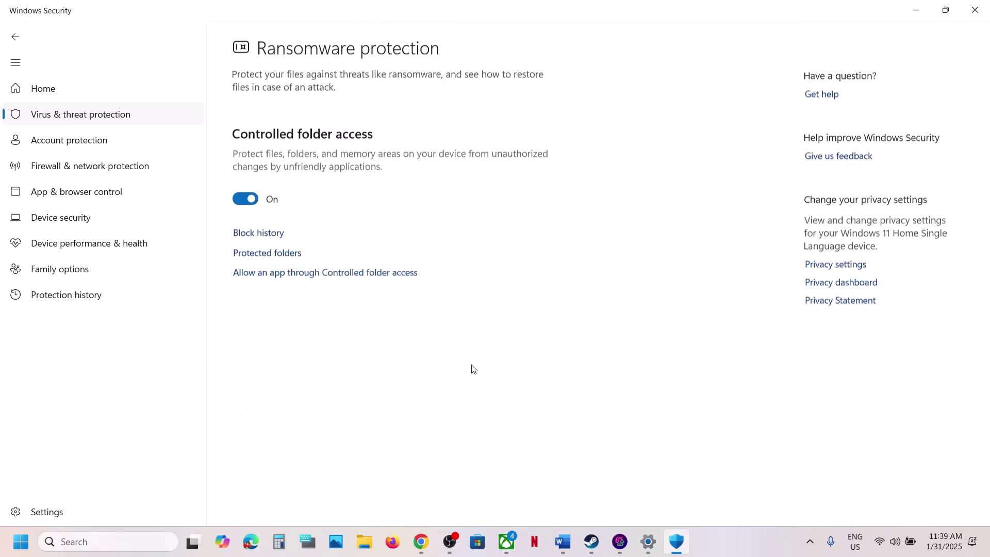
left_click(331, 274)
scroll(405, 173, "down", 2)
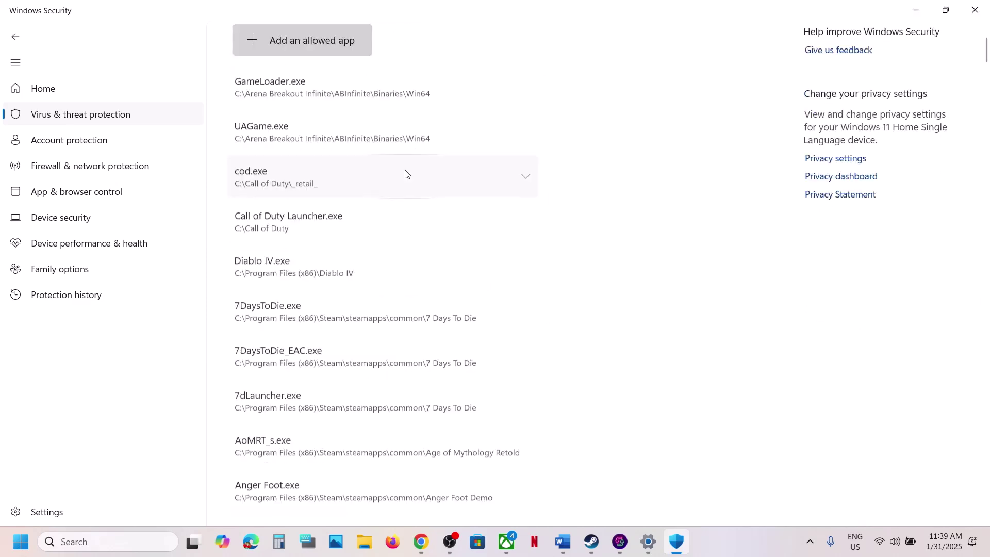
Add the Spider-Man2 application from the Marvel's Spider-Man 2 folder as an allowed app for Controlled folder access.
left_click(310, 45)
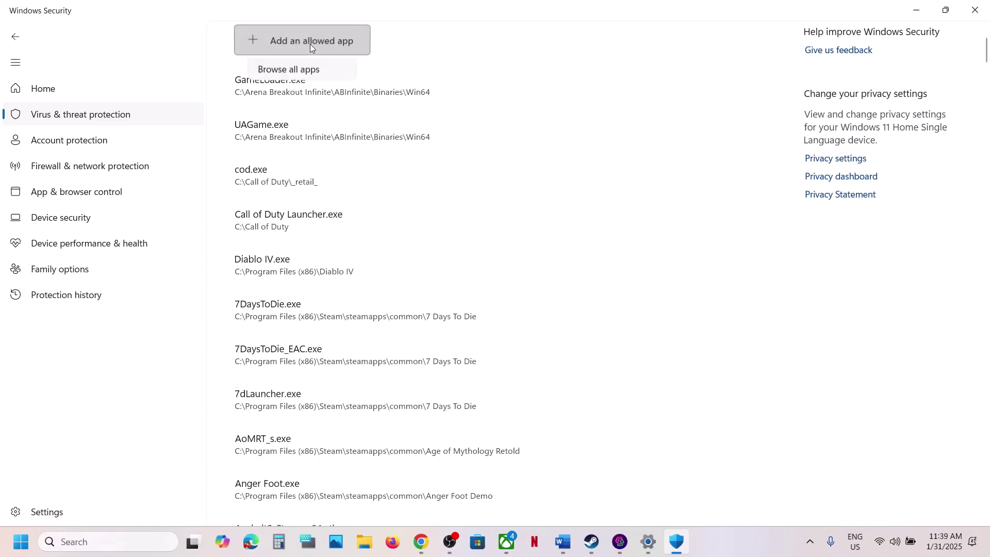
left_click(306, 92)
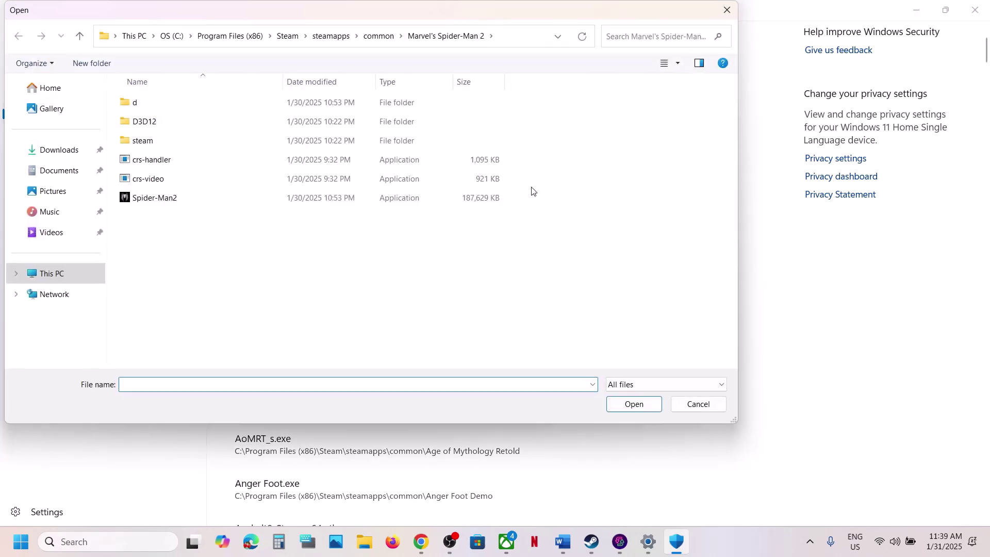
left_click(161, 203)
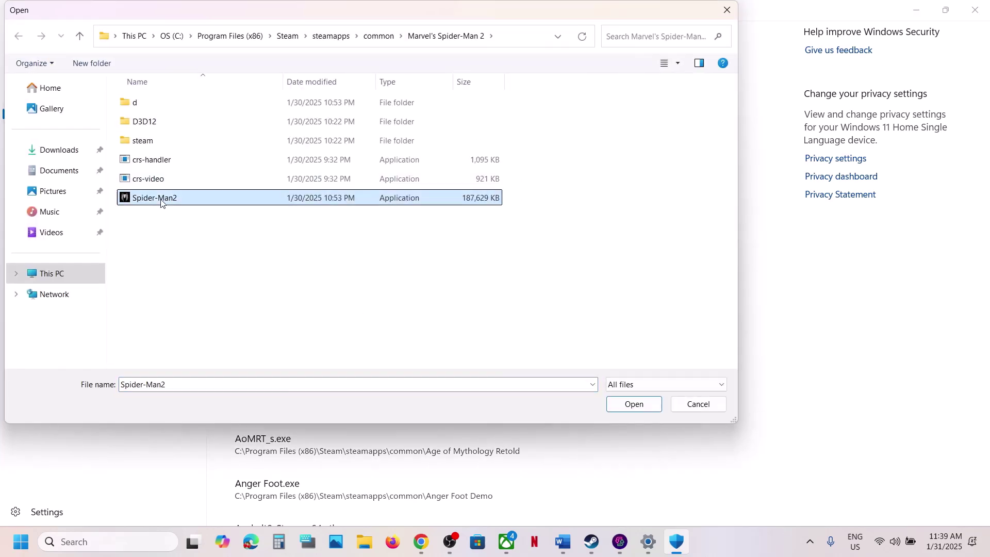
left_click(635, 405)
Open Control Panel from Windows search and go to the apps allowed through Windows Defender Firewall under System and Security.
left_click(76, 540)
type("c")
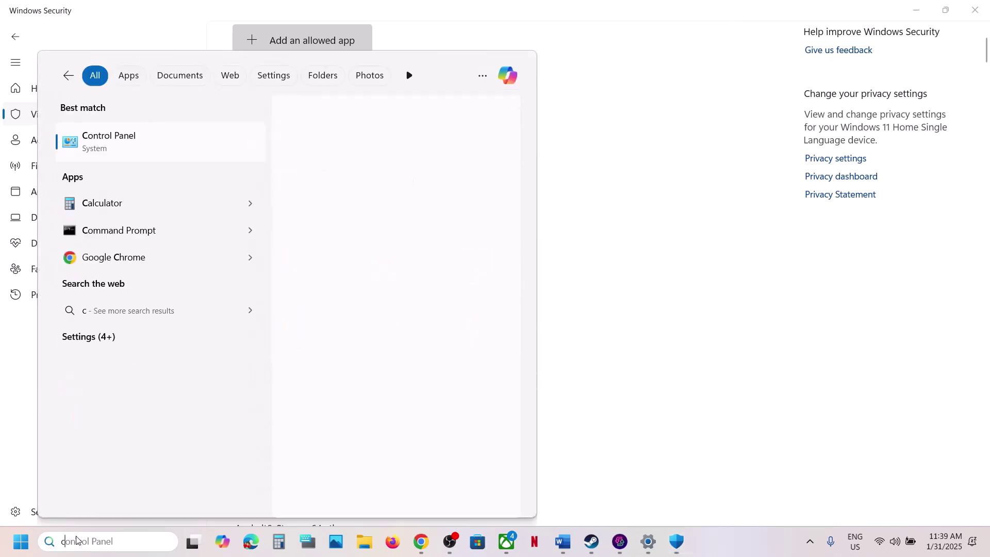
type("ontrol")
key("Return")
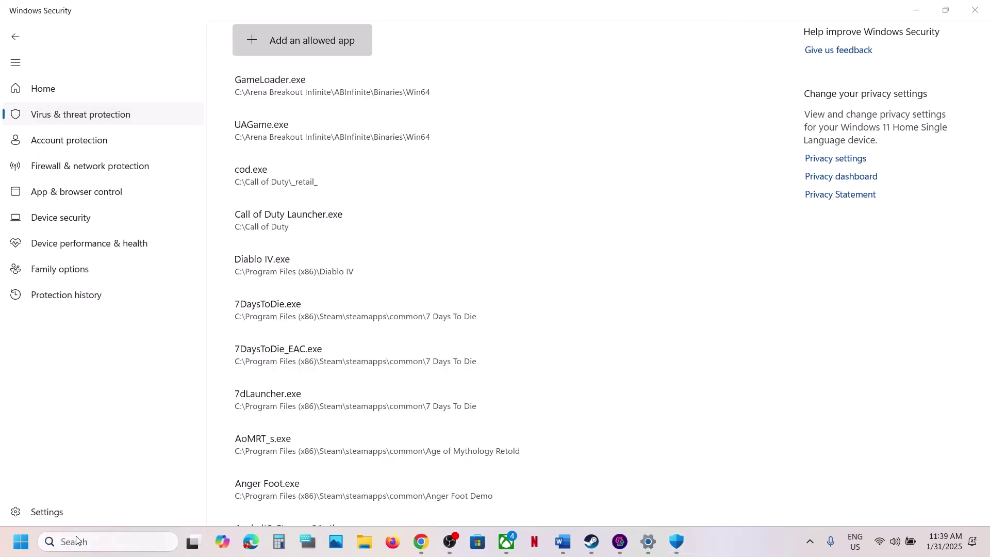
left_click(354, 102)
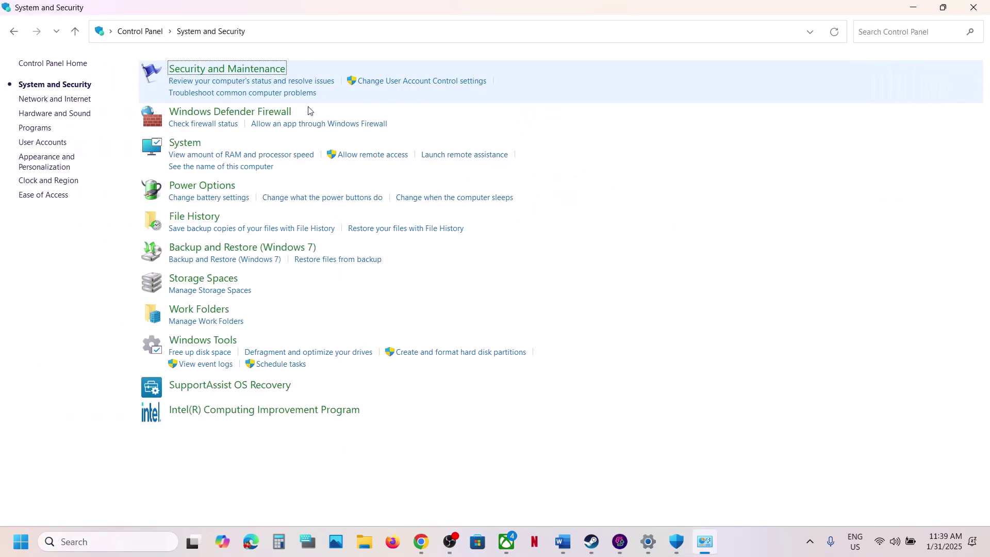
left_click(242, 112)
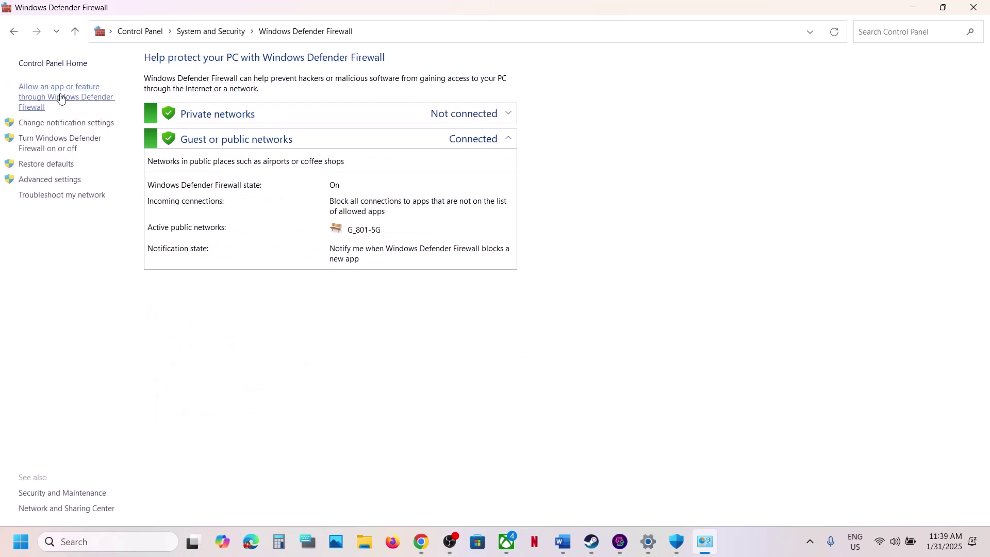
left_click(83, 102)
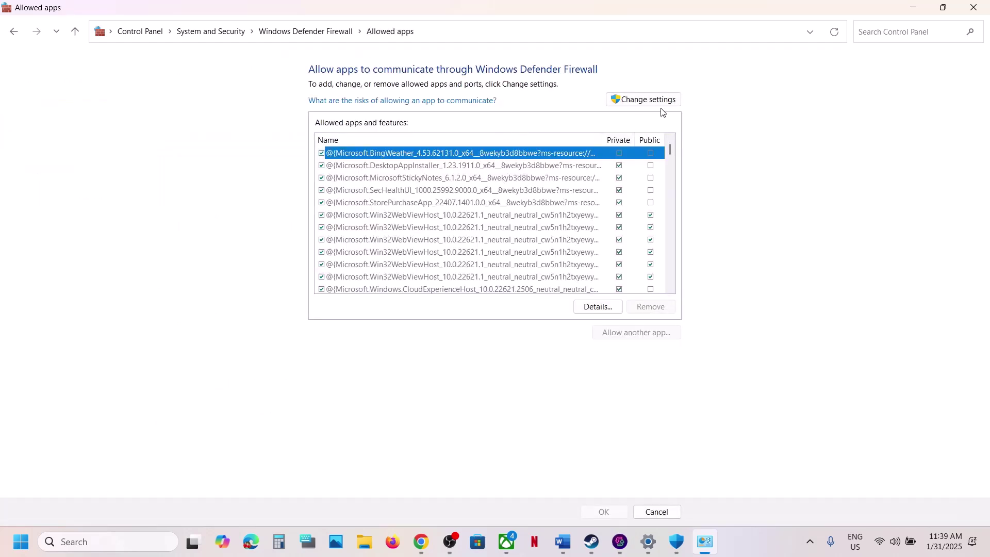
Try to add the Spider-Man2 application from the Marvel's Spider-Man 2 folder to the firewall's allowed apps, and close the add dialog.
left_click(635, 333)
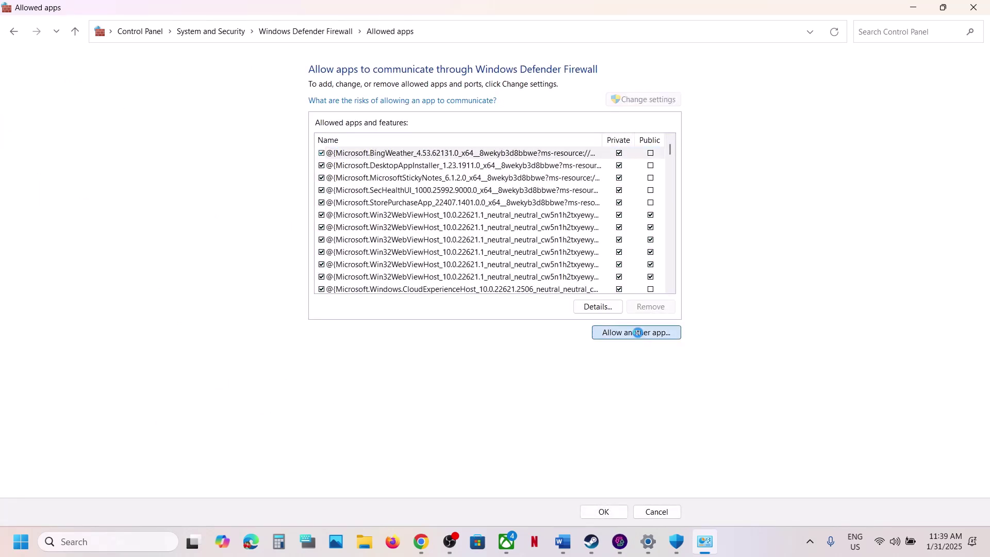
left_click(583, 331)
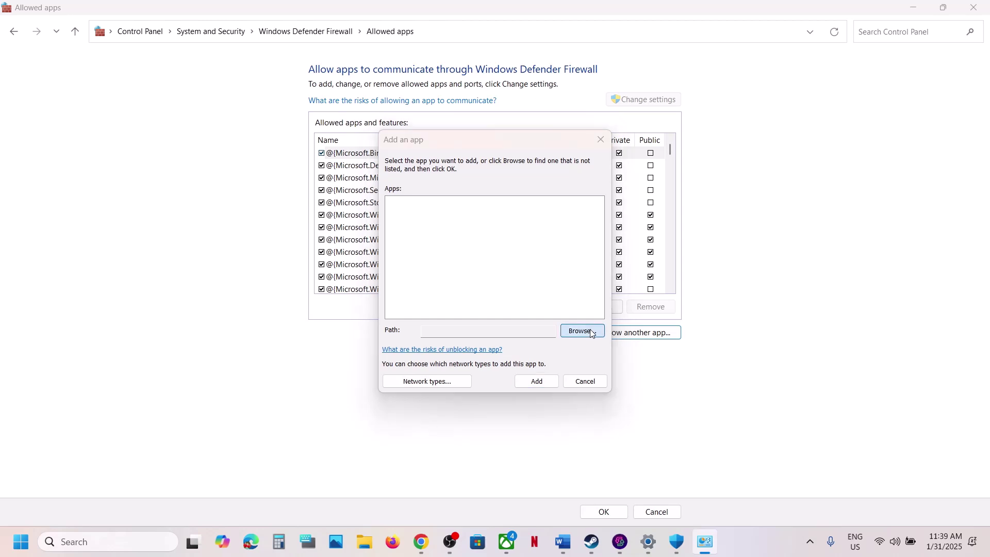
left_click(574, 317)
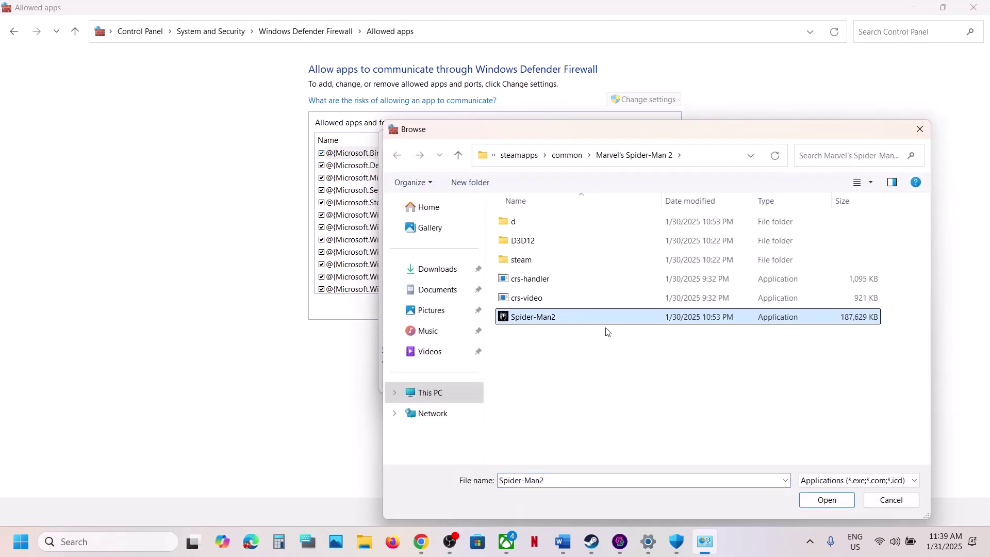
left_click(824, 499)
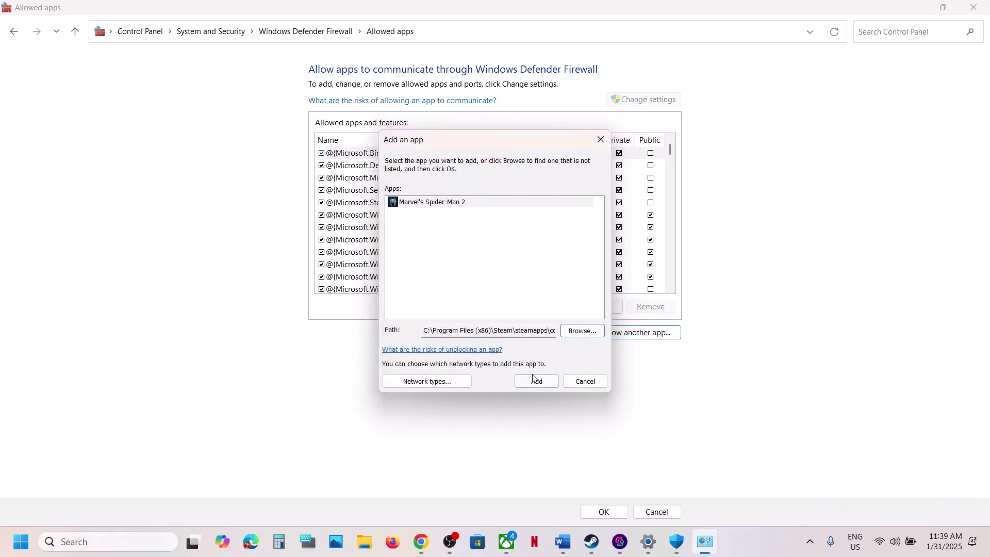
left_click(534, 378)
left_click(581, 314)
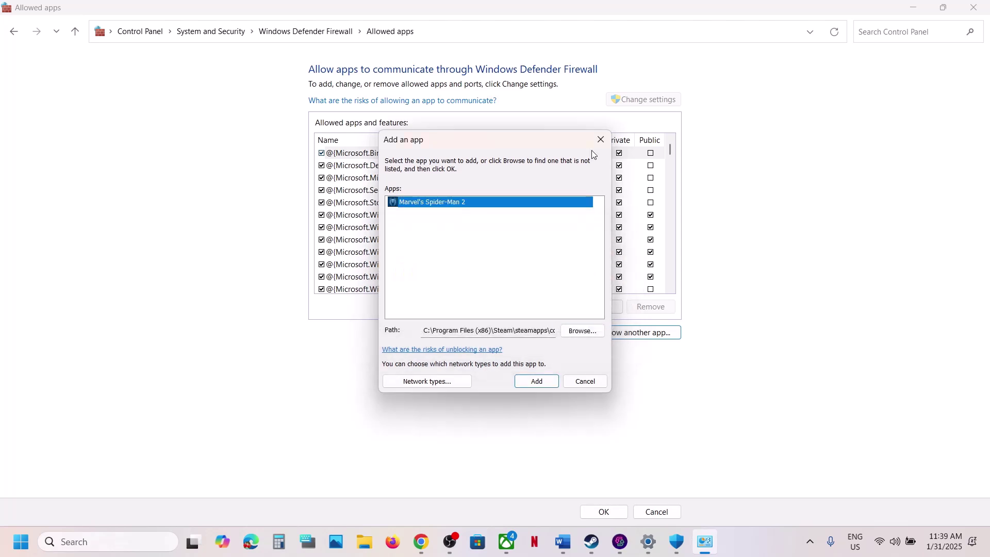
left_click(601, 139)
Find Marvel's Spider-Man 2 in the firewall's allowed apps list and select it to check its network permissions.
left_click(450, 214)
key("m")
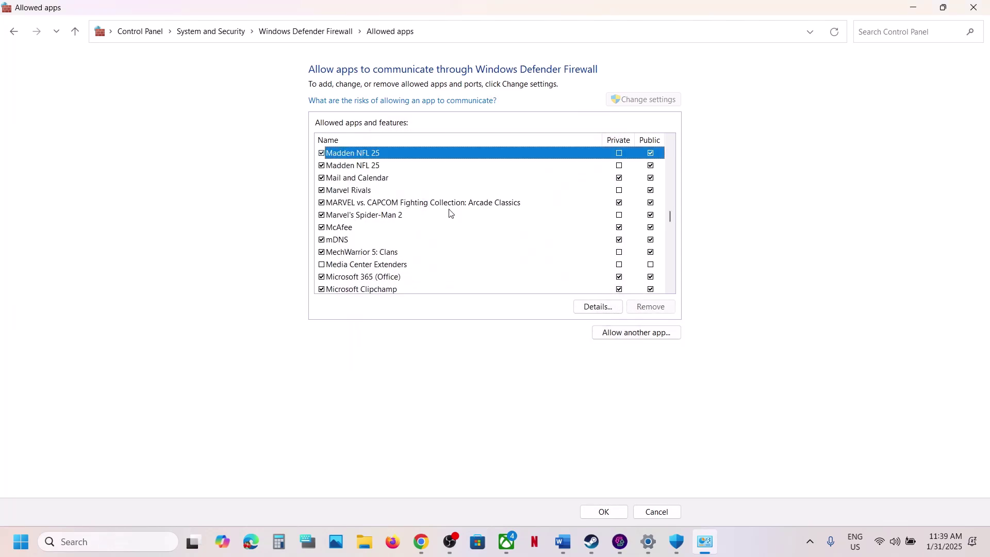
left_click(371, 214)
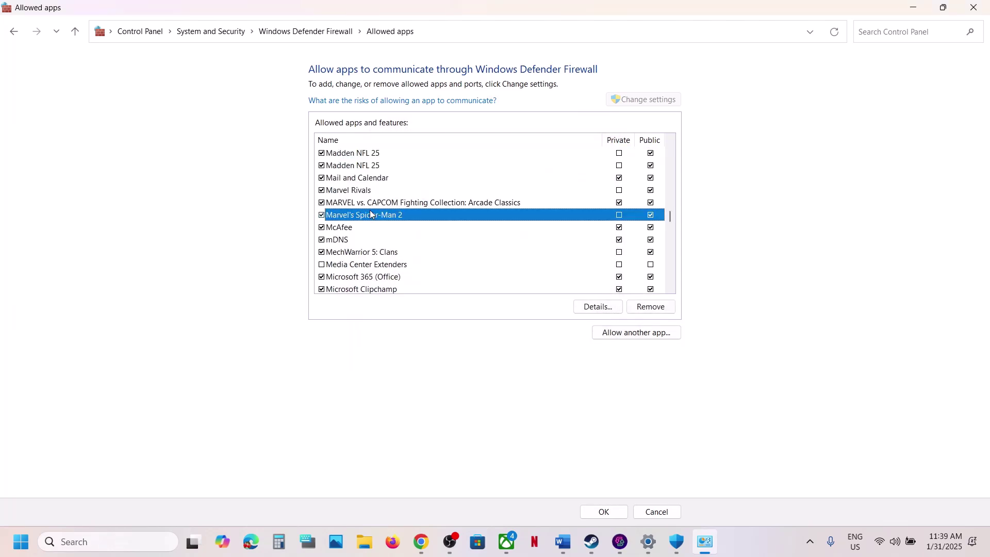
Close Control Panel, Windows Security and Settings, and highlight Step 15 about running the game as an administrator in the Word document.
left_click(973, 7)
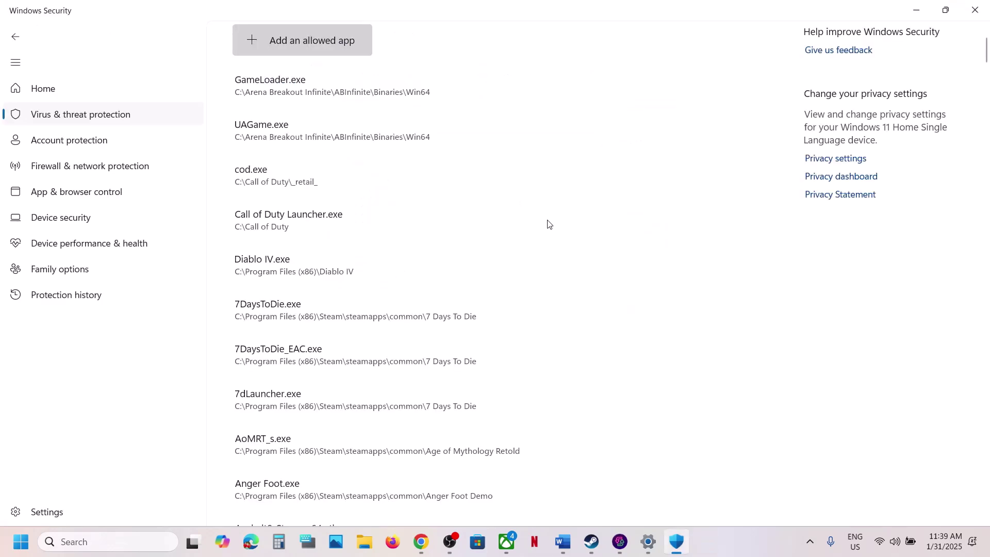
left_click(980, 11)
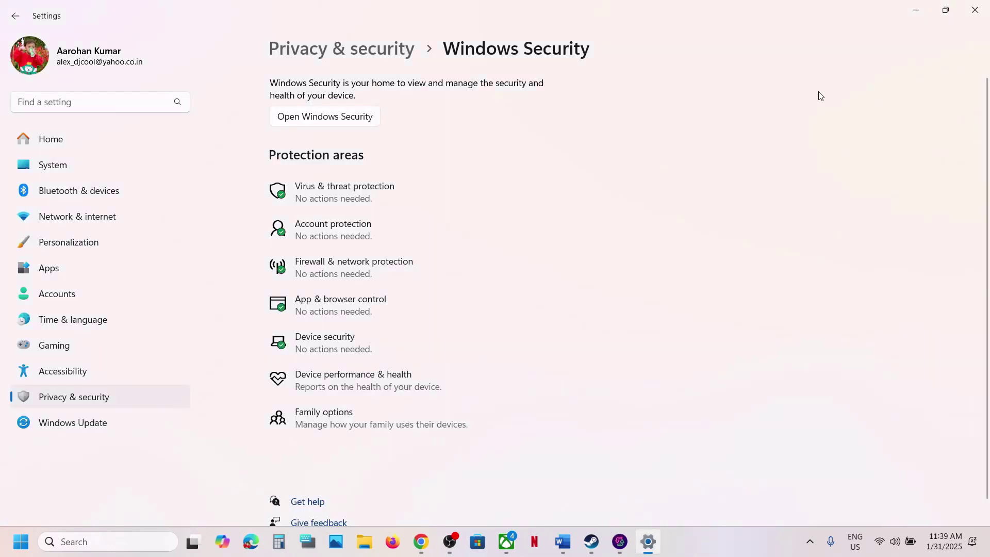
left_click(980, 20)
scroll(520, 279, "down", 4)
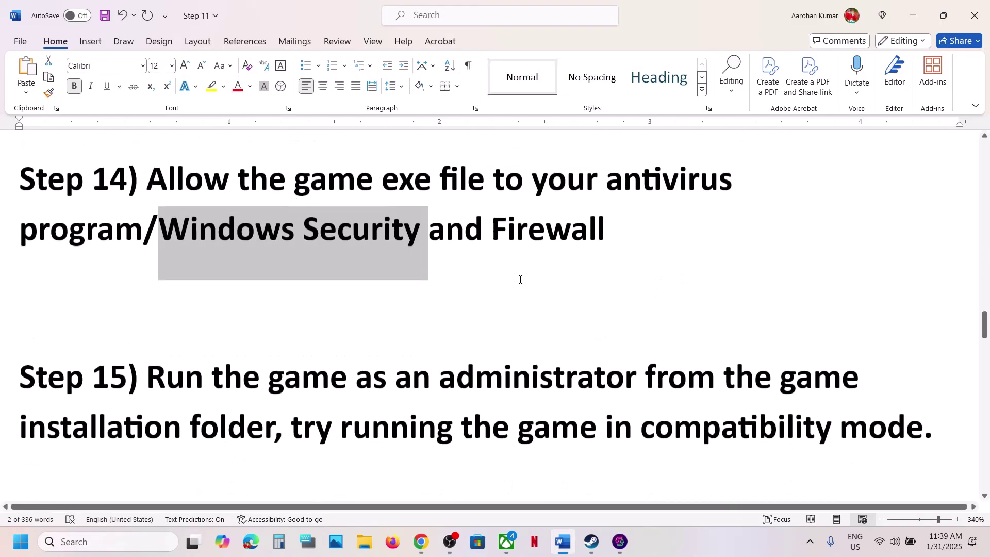
left_click_drag(149, 350, 273, 405)
Switch to Steam and browse the local files of Marvel's Spider-Man 2 to reach the Spider-Man2 application.
left_click(591, 542)
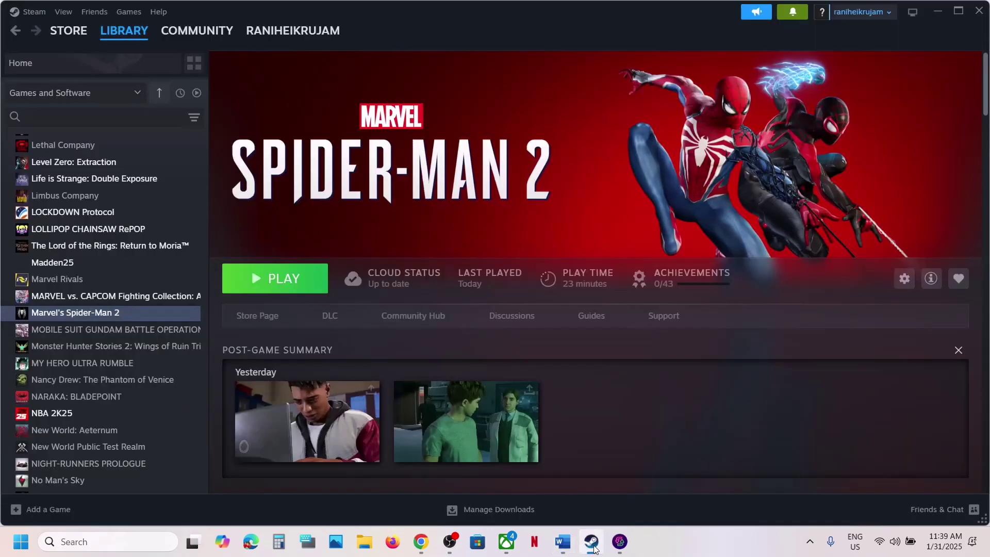
right_click(99, 314)
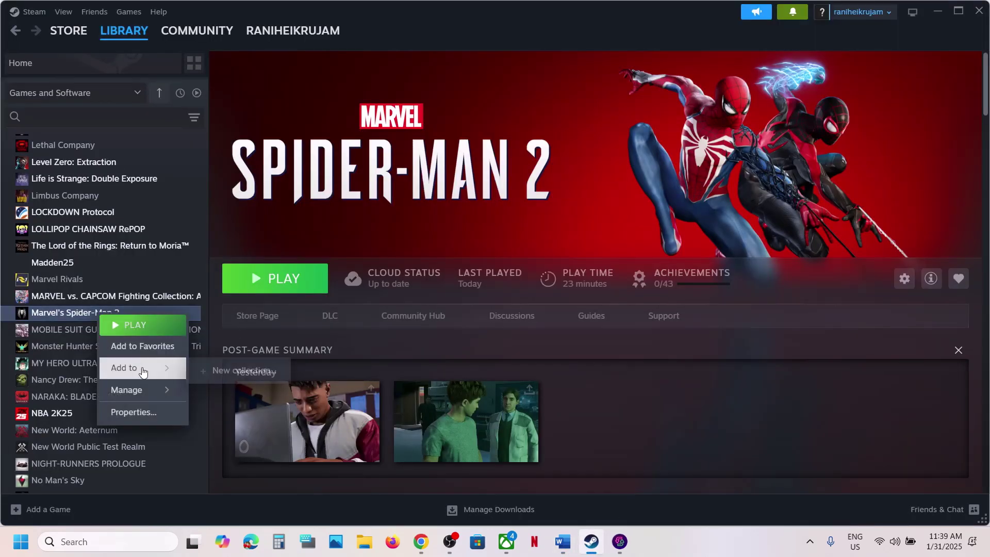
mouse_move(128, 388)
left_click(239, 413)
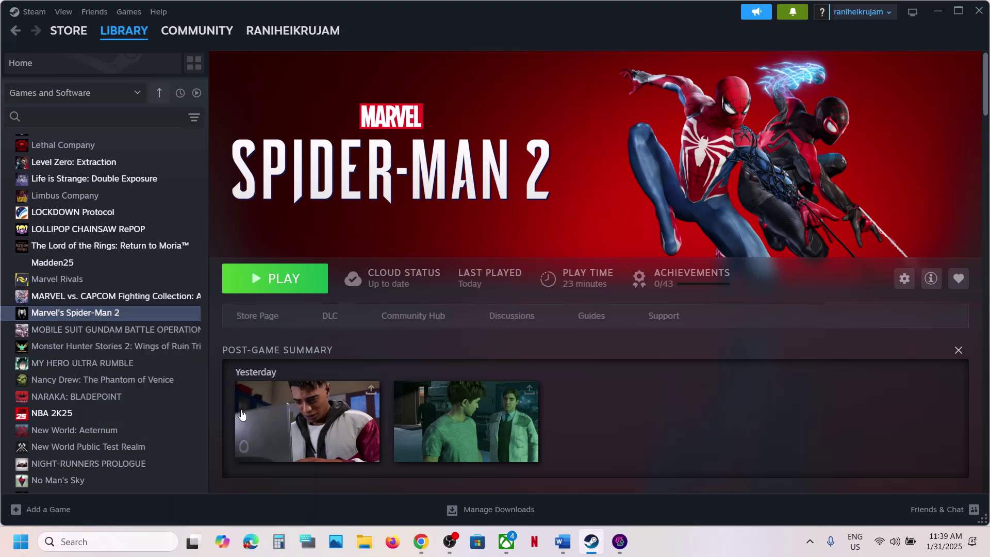
scroll(228, 272, "down", 11)
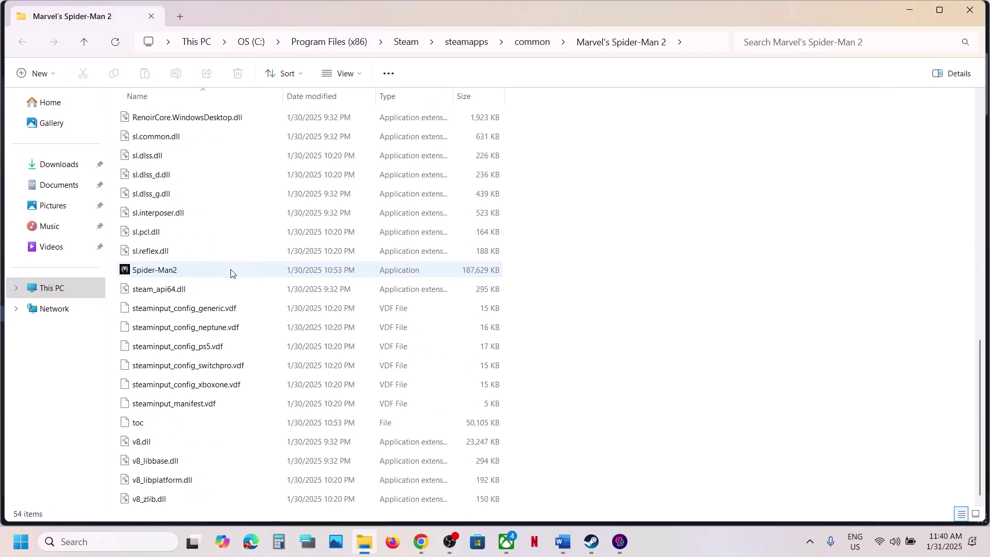
Turn off compatibility mode in the Spider-Man2 application's properties and apply the change.
left_click(170, 275)
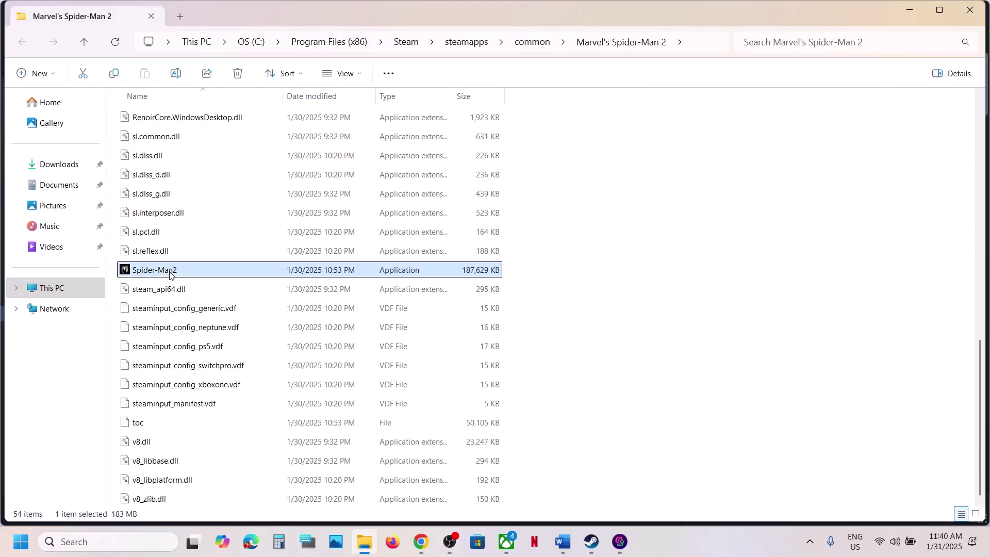
right_click(170, 273)
left_click(234, 345)
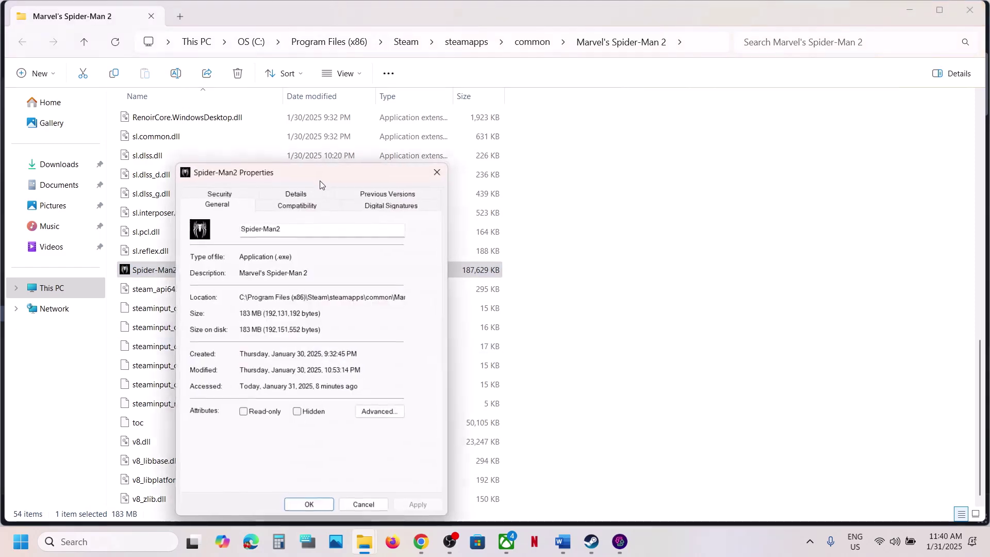
left_click(298, 203)
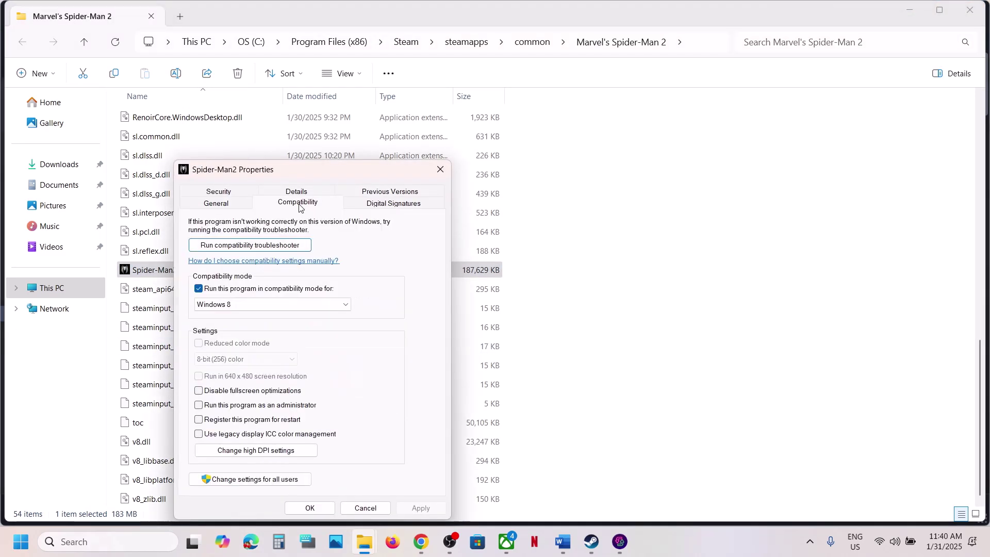
left_click(199, 289)
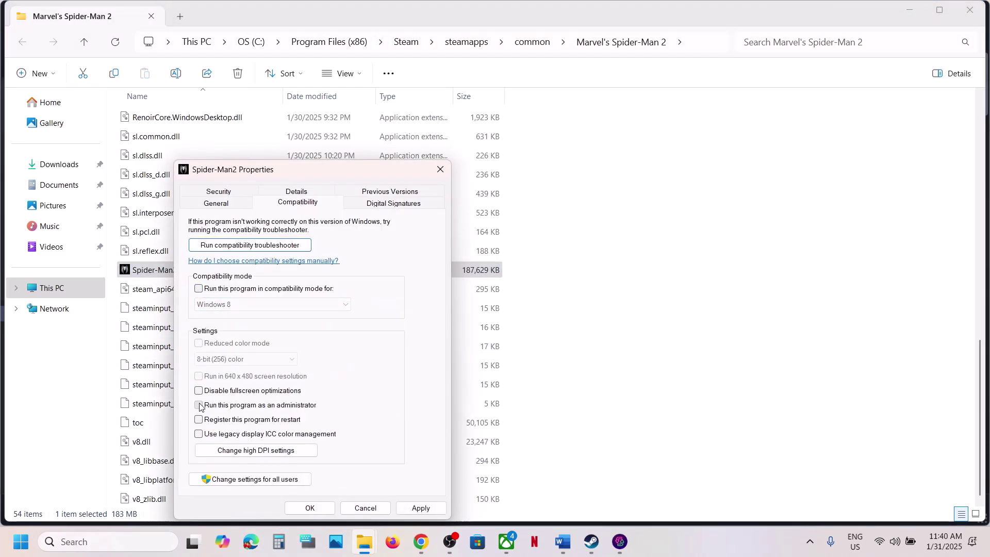
left_click(421, 508)
left_click(309, 508)
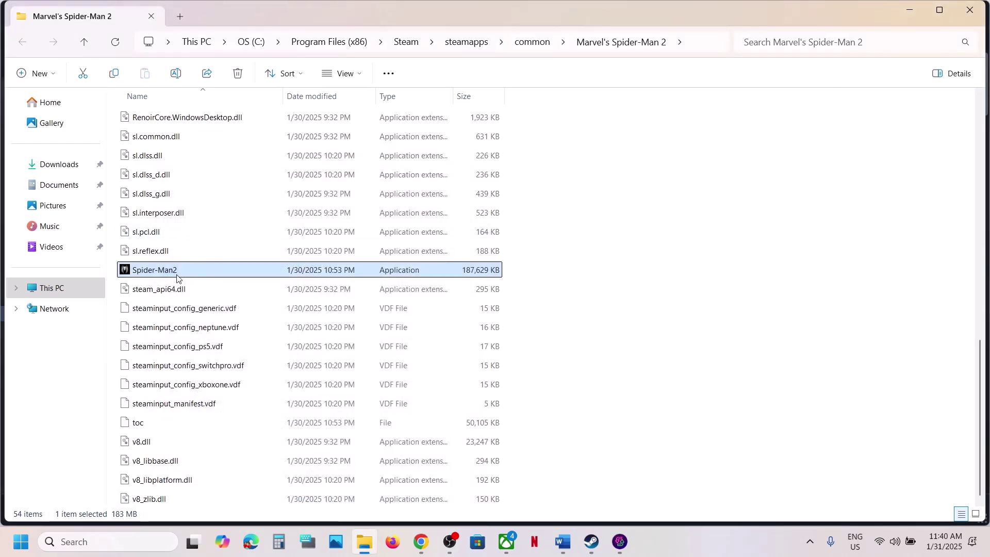
Set the Spider-Man2 application's properties to run it in compatibility mode for Windows 8 and apply the change.
right_click(178, 272)
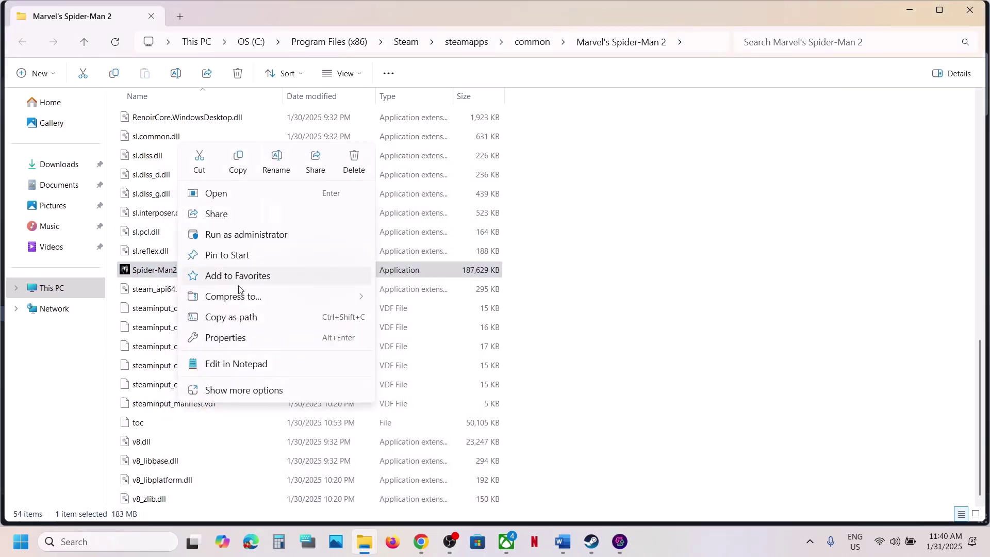
left_click(229, 340)
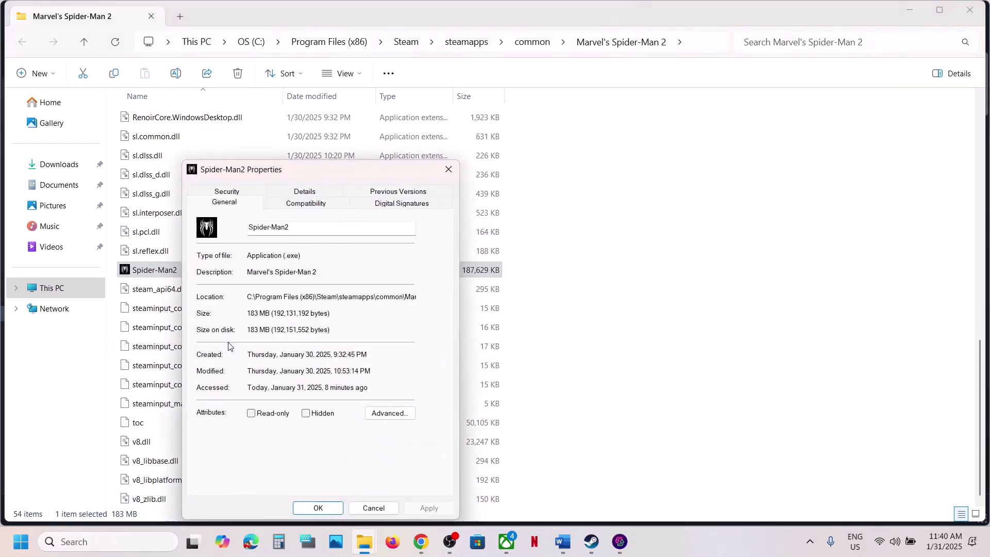
left_click(290, 205)
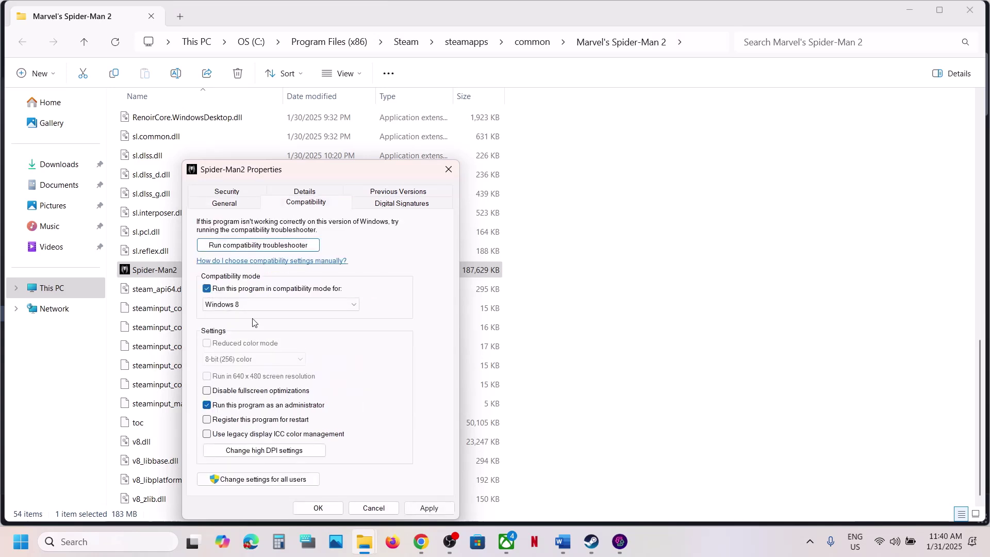
left_click(432, 508)
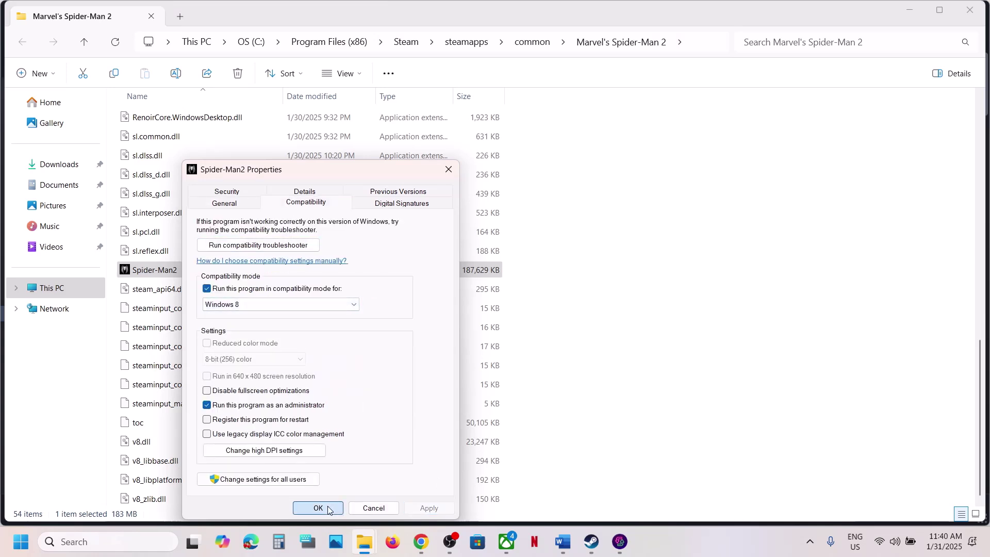
Change the Spider-Man2 compatibility mode to Windows 7, disable fullscreen optimizations, and apply and confirm the settings.
left_click(244, 307)
left_click(254, 341)
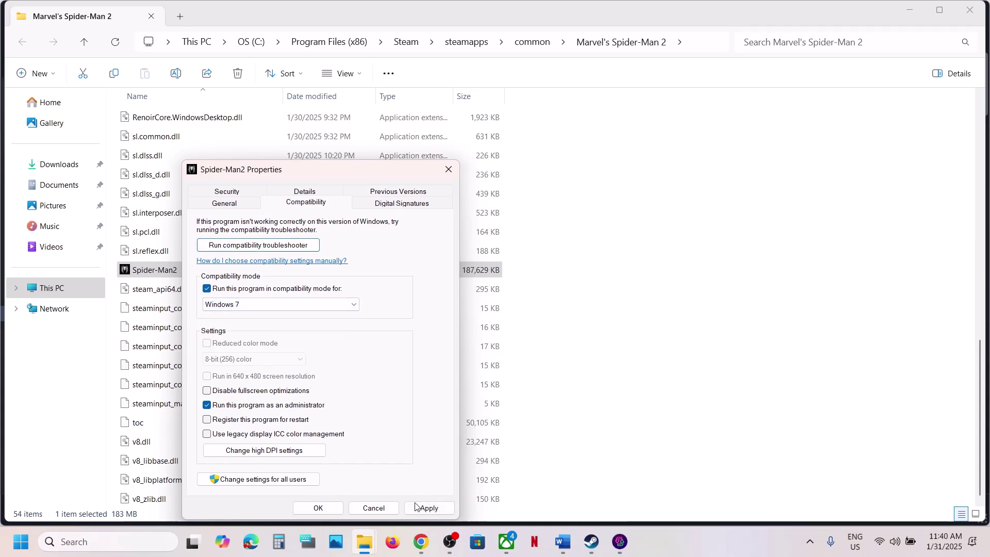
left_click(428, 508)
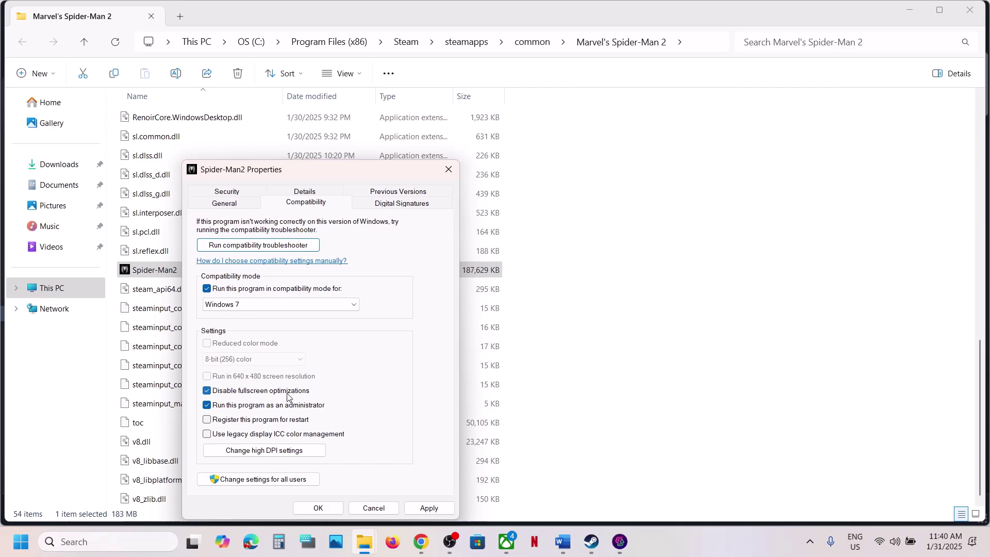
left_click(428, 508)
left_click(320, 508)
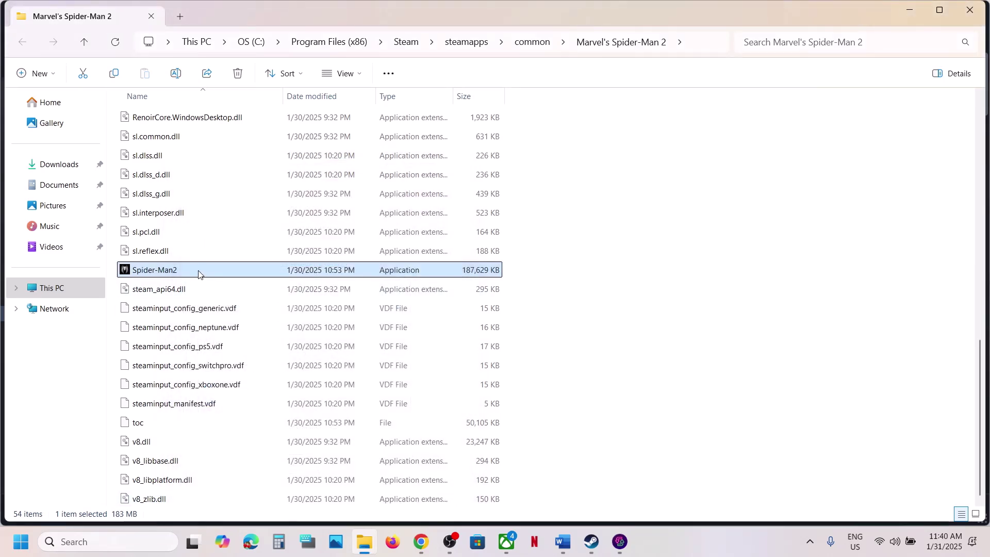
Clear the compatibility mode, disable fullscreen optimizations and run as administrator options in Spider-Man2's properties, then apply and confirm.
right_click(200, 275)
left_click(263, 340)
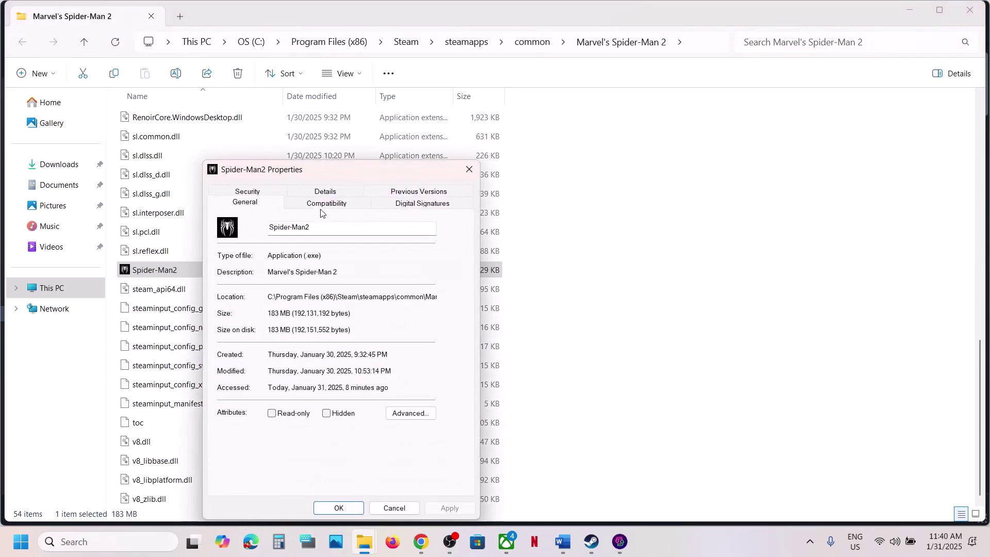
left_click(319, 204)
left_click(227, 289)
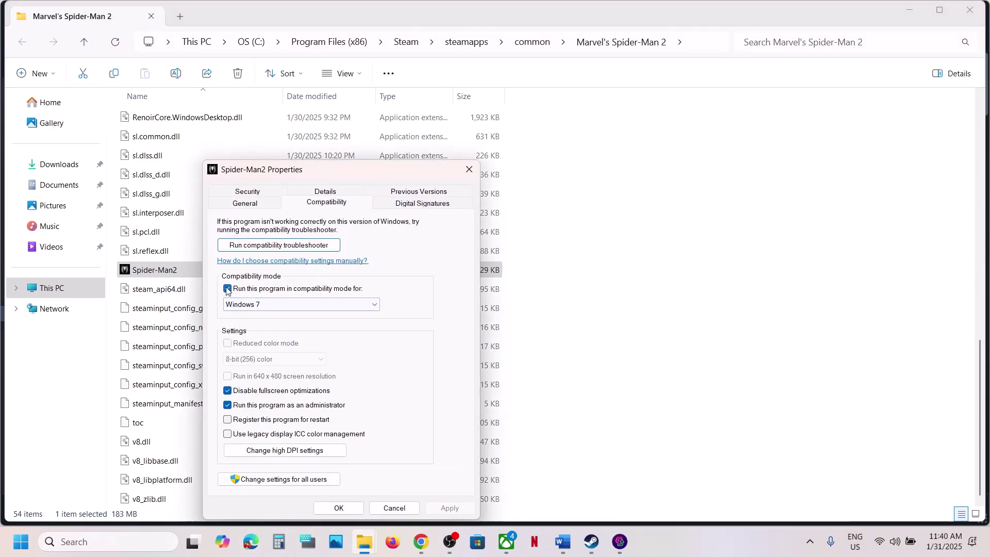
left_click(227, 405)
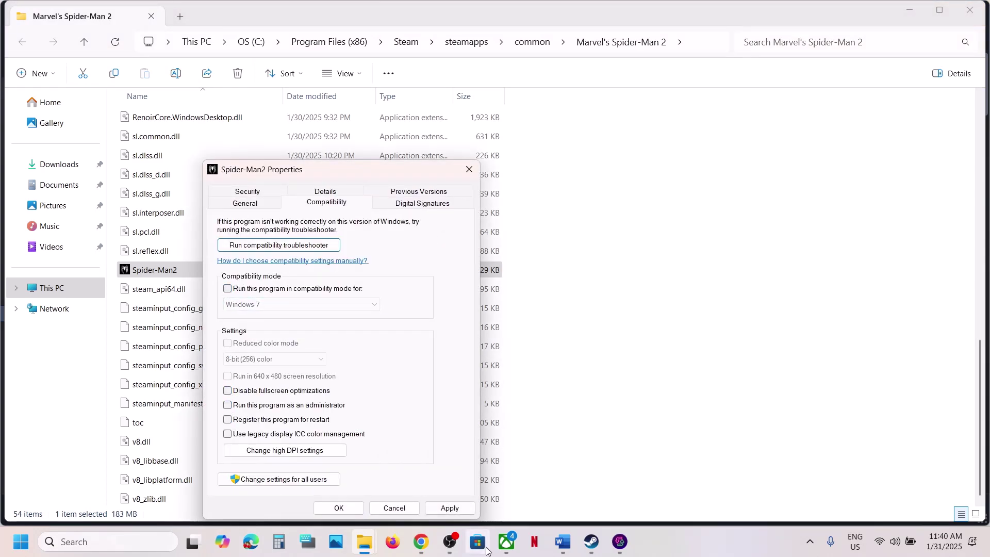
left_click(450, 509)
left_click(339, 509)
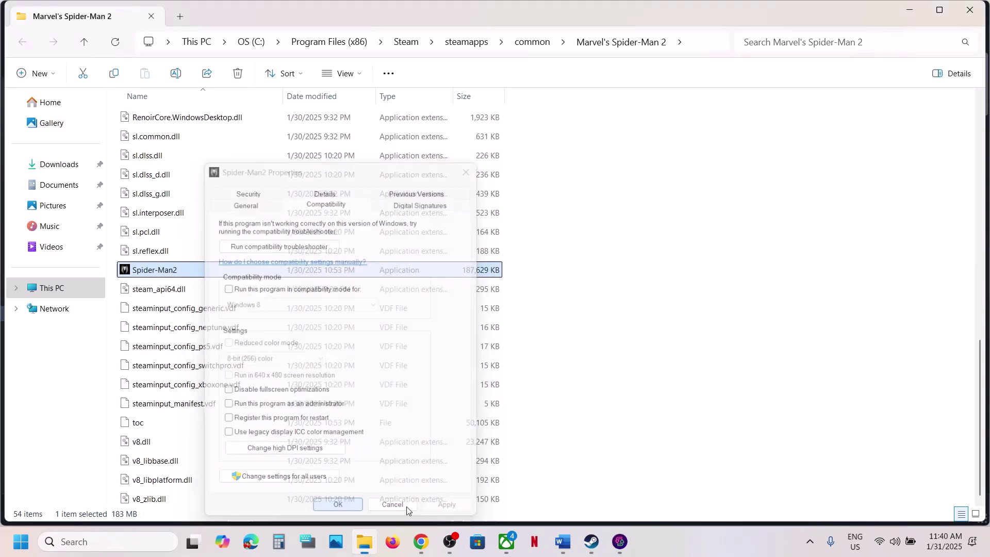
Switch to the Word document and highlight Step 16 about verifying the game files.
left_click(590, 543)
left_click(563, 542)
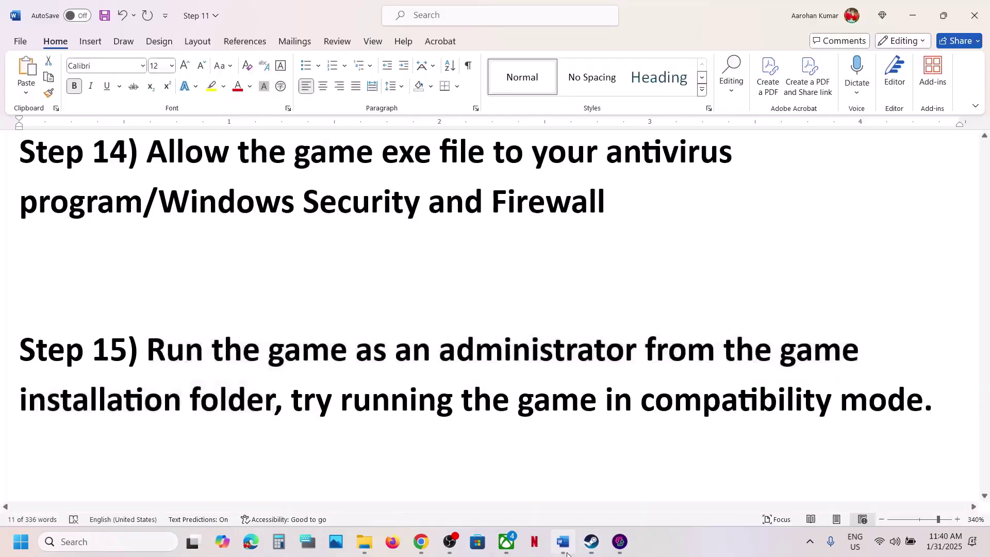
scroll(296, 336, "down", 3)
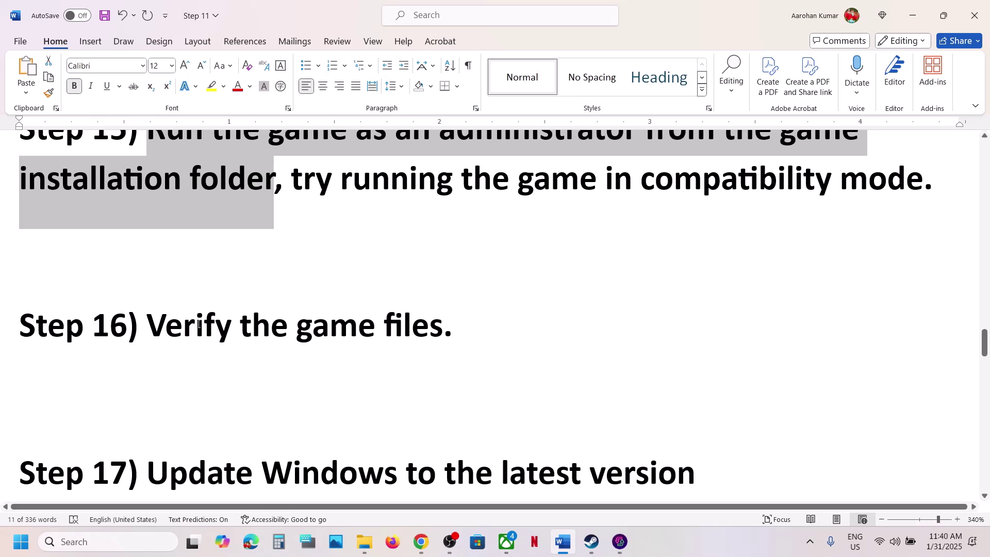
left_click_drag(147, 325, 394, 326)
Switch to Steam, view the option to verify file integrity in Marvel's Spider-Man 2's installed files properties, and close the properties.
left_click(590, 543)
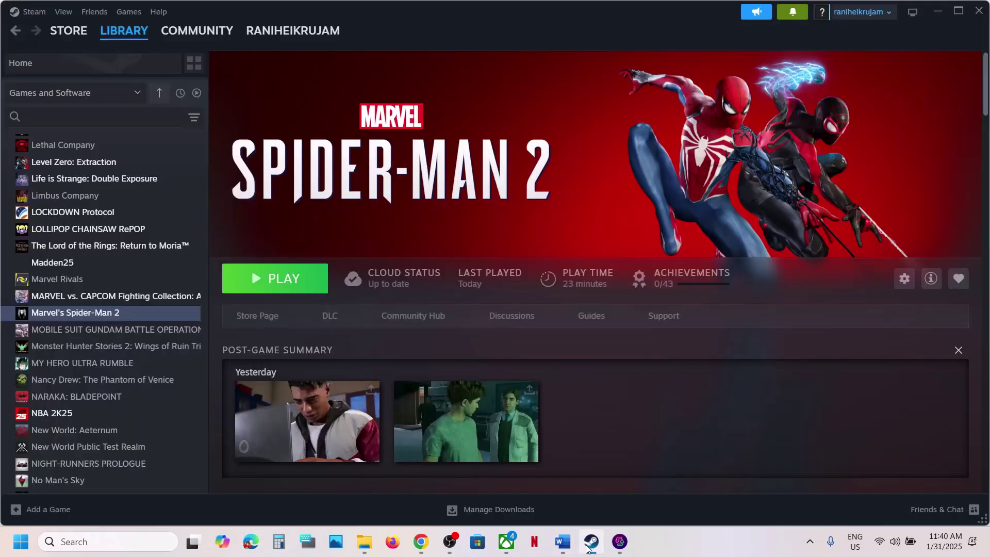
right_click(133, 315)
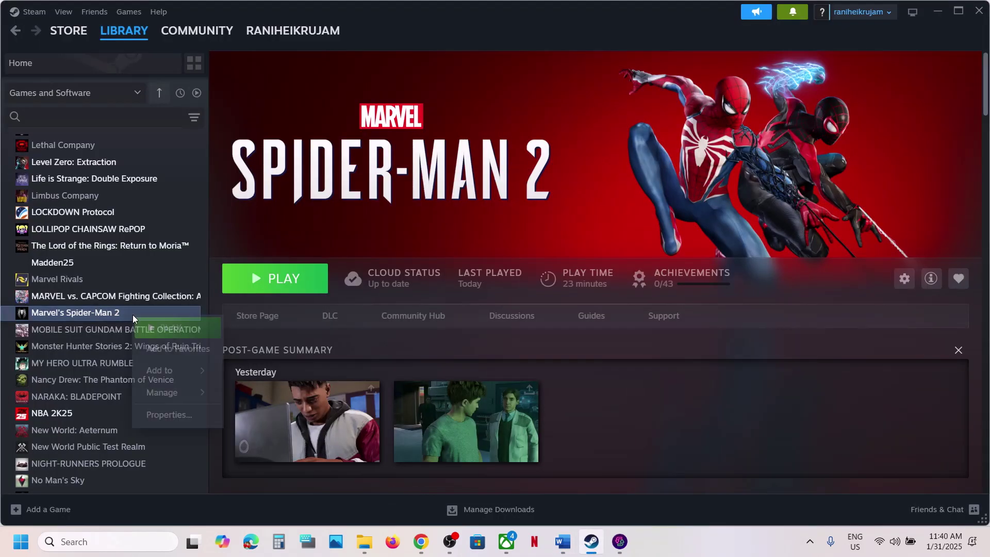
left_click(157, 416)
left_click(283, 200)
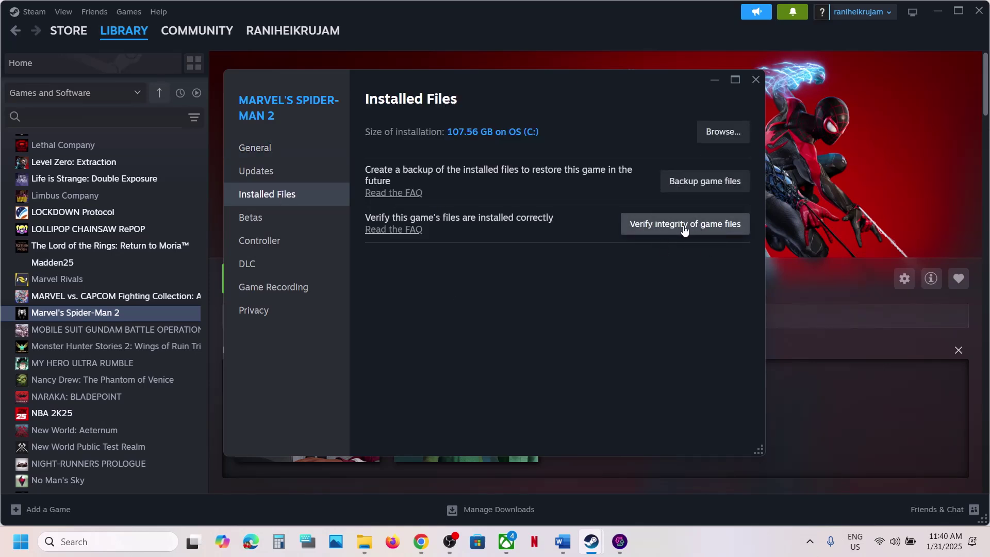
left_click(757, 79)
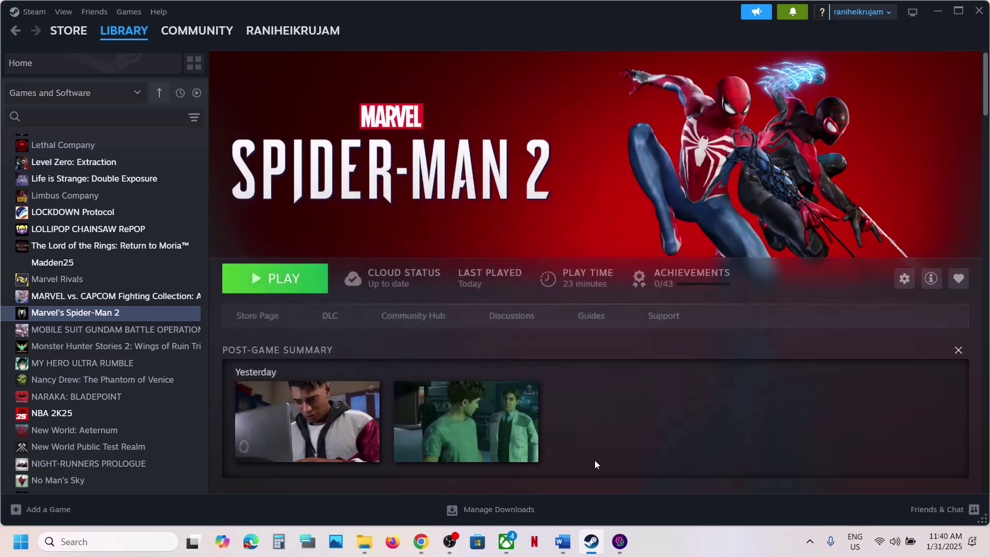
Return to the Word document and highlight Step 17 about updating Windows to the latest version.
left_click(562, 541)
scroll(373, 394, "down", 1)
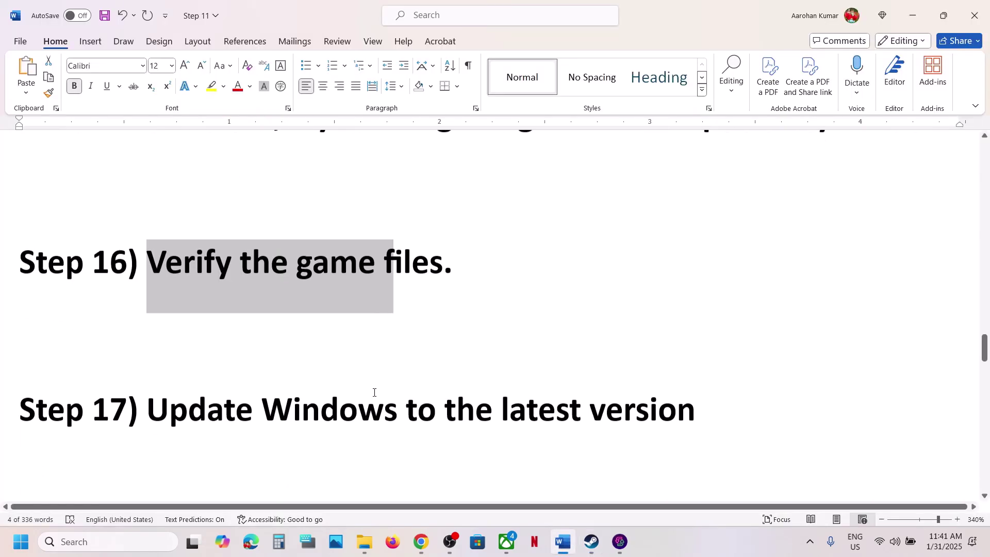
left_click_drag(247, 400, 647, 398)
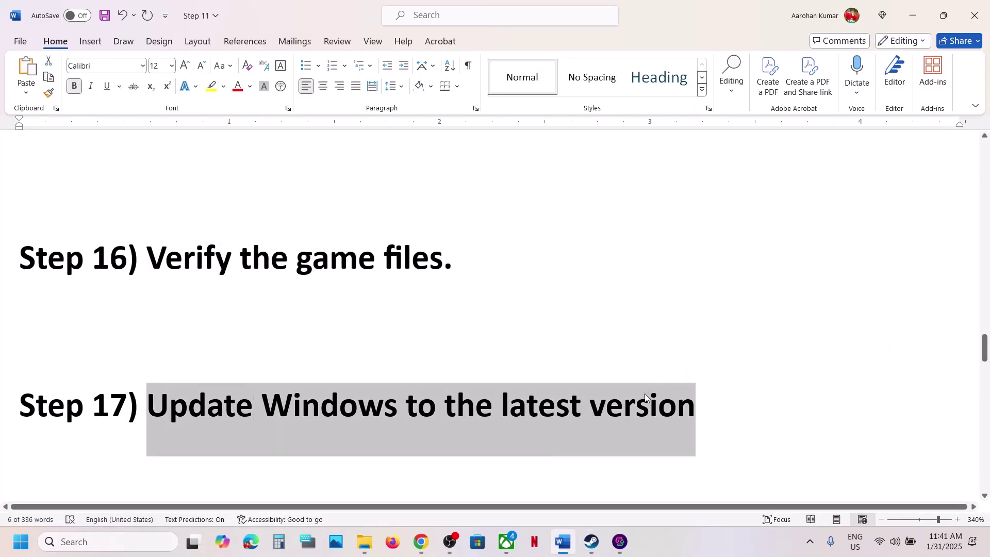
Open Windows Update in Settings and check for updates.
key("super+i")
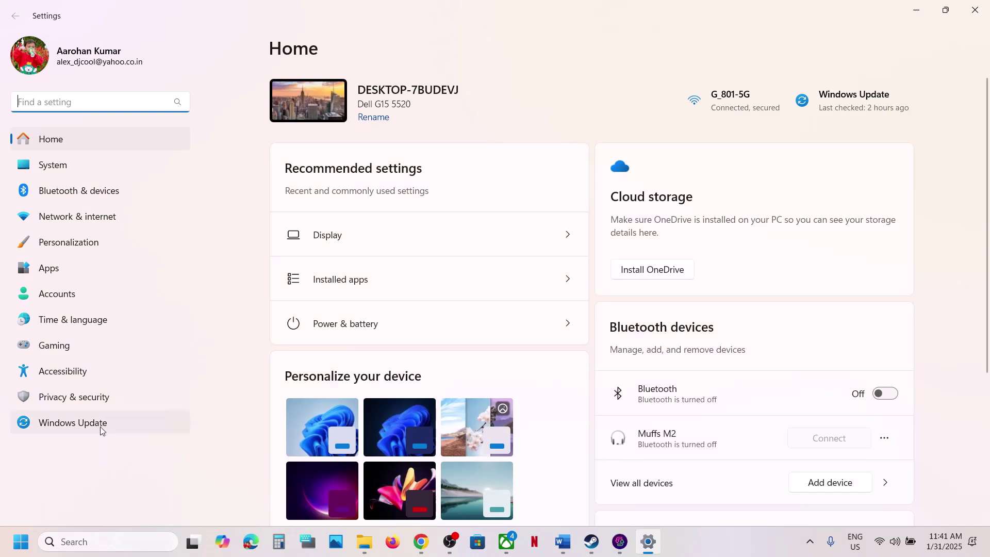
left_click(101, 429)
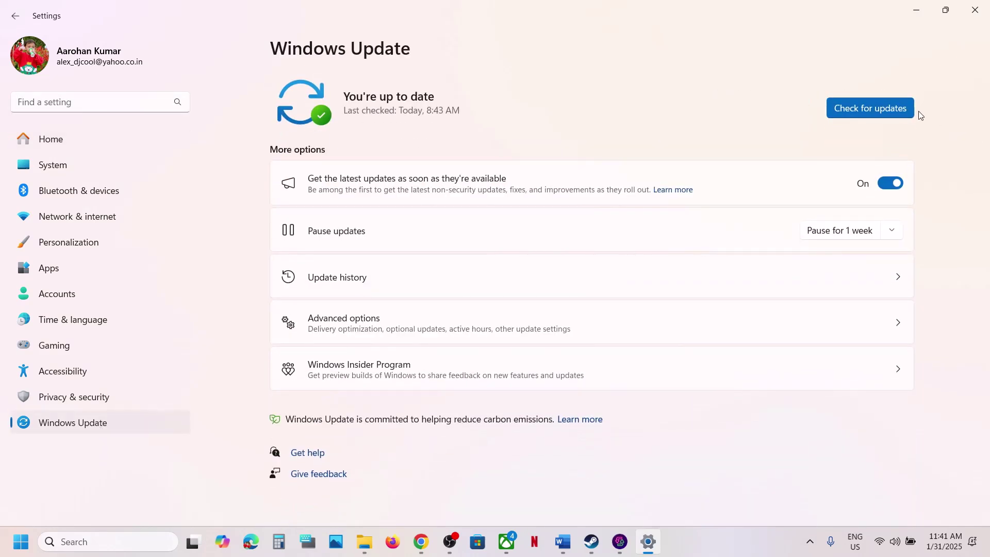
left_click(894, 112)
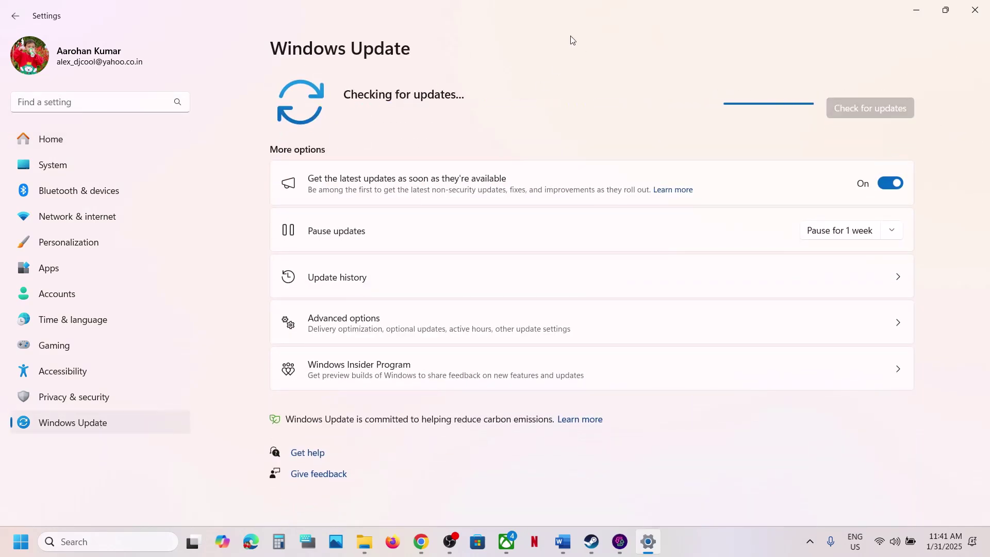
View the restart option among the computer's power choices and dismiss it without restarting.
left_click(11, 548)
left_click(375, 497)
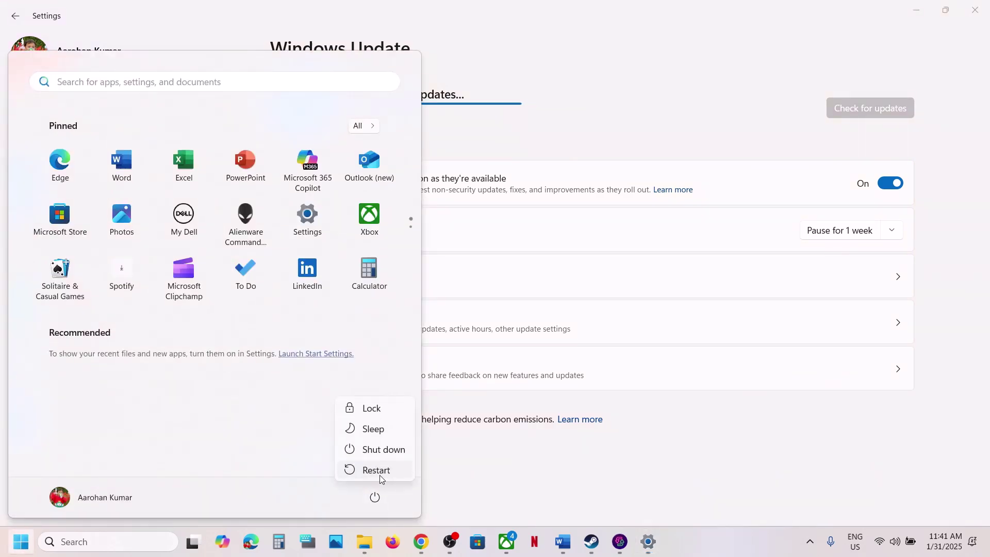
left_click(480, 468)
left_click(479, 465)
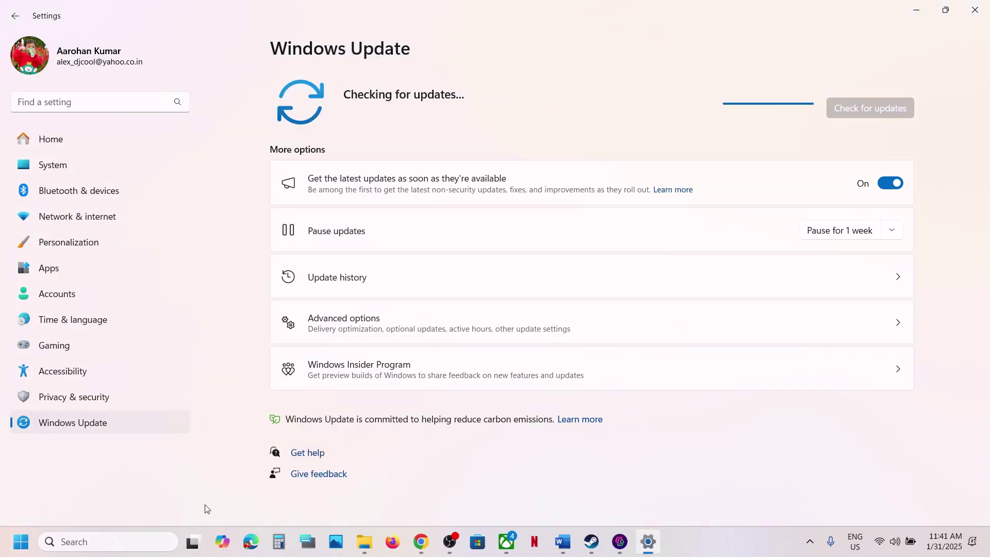
Run winver to check the installed Windows version and build, then close the version information.
left_click(100, 542)
type("win")
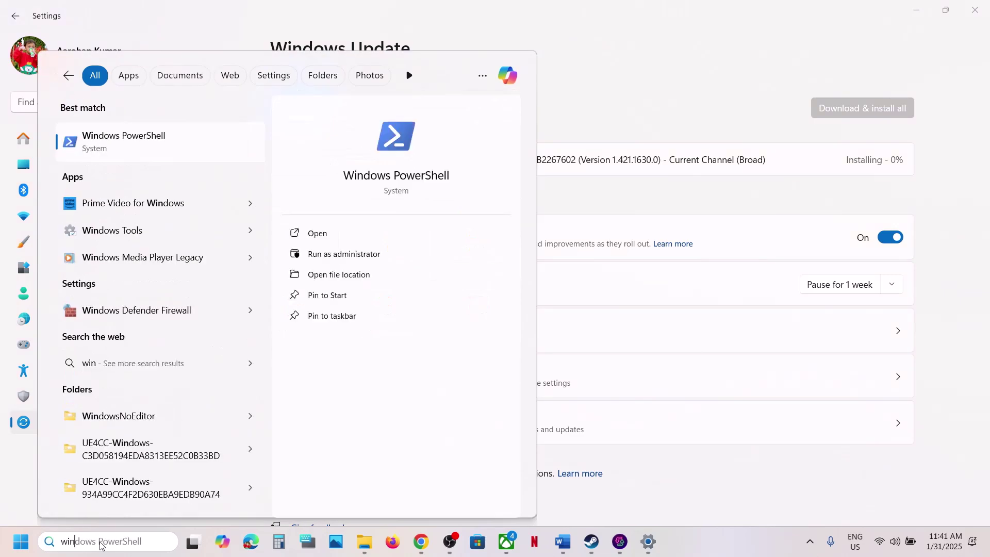
type("ver")
key("Return")
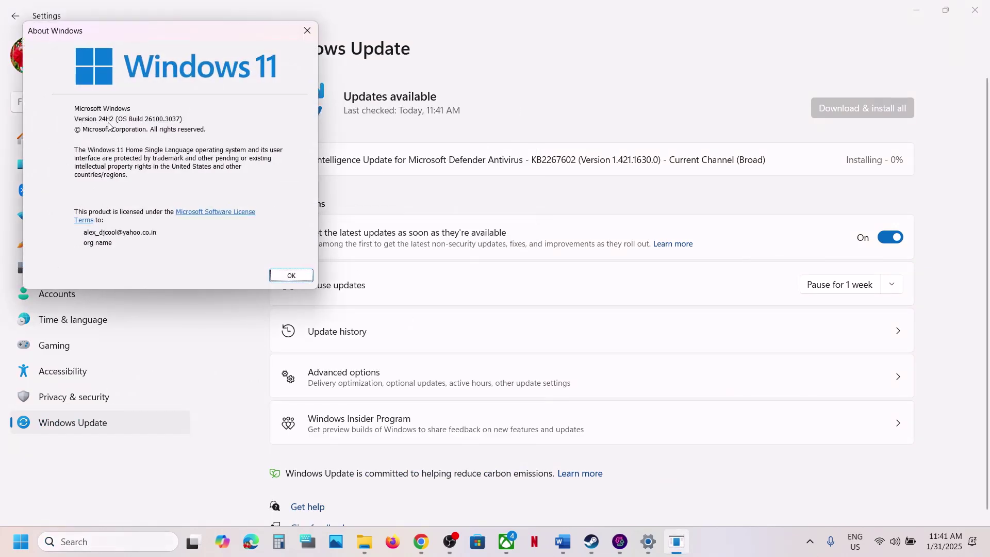
left_click(308, 31)
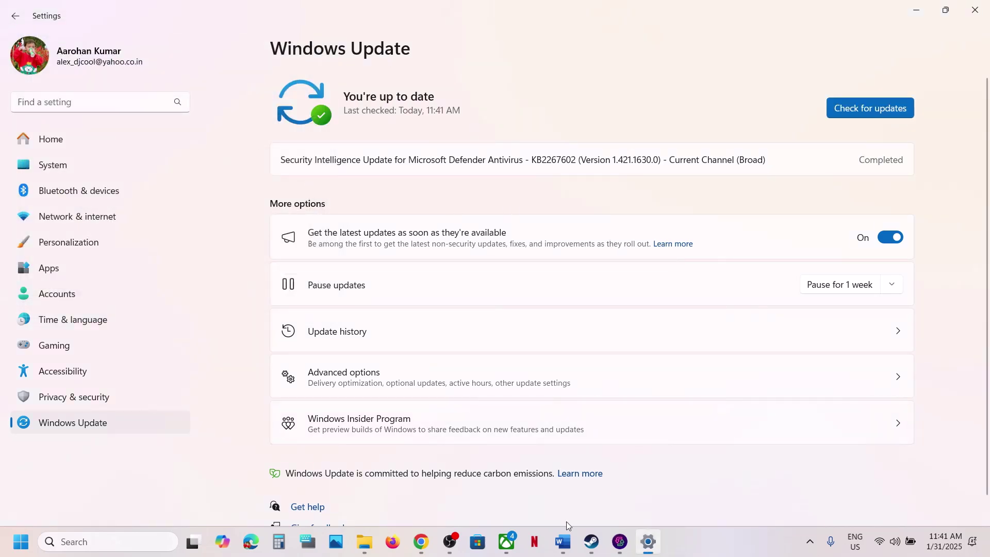
Copy the Visual C++ download link from Step 18 in the Word document and open it in a new Chrome tab.
left_click(553, 547)
scroll(358, 401, "down", 5)
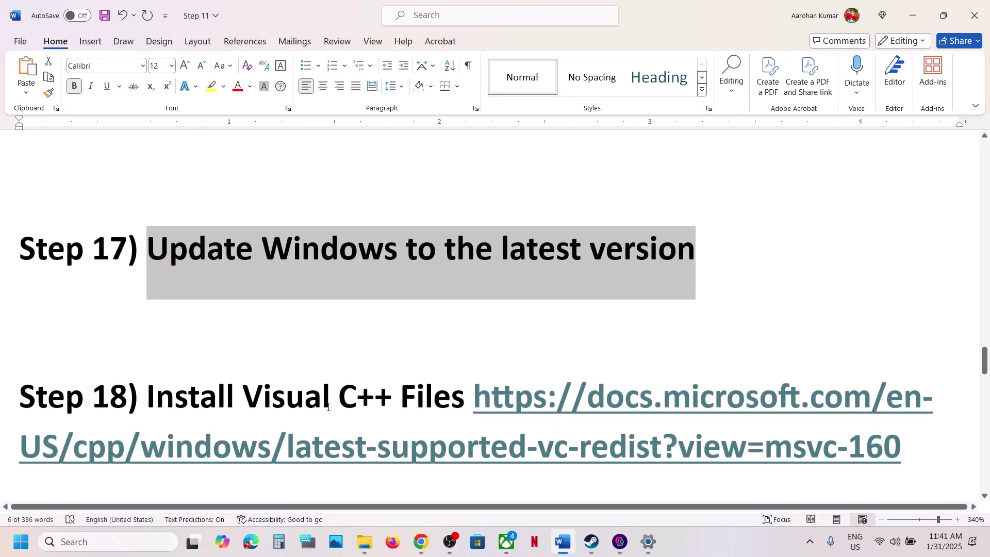
left_click_drag(909, 372, 475, 323)
key("ctrl+c")
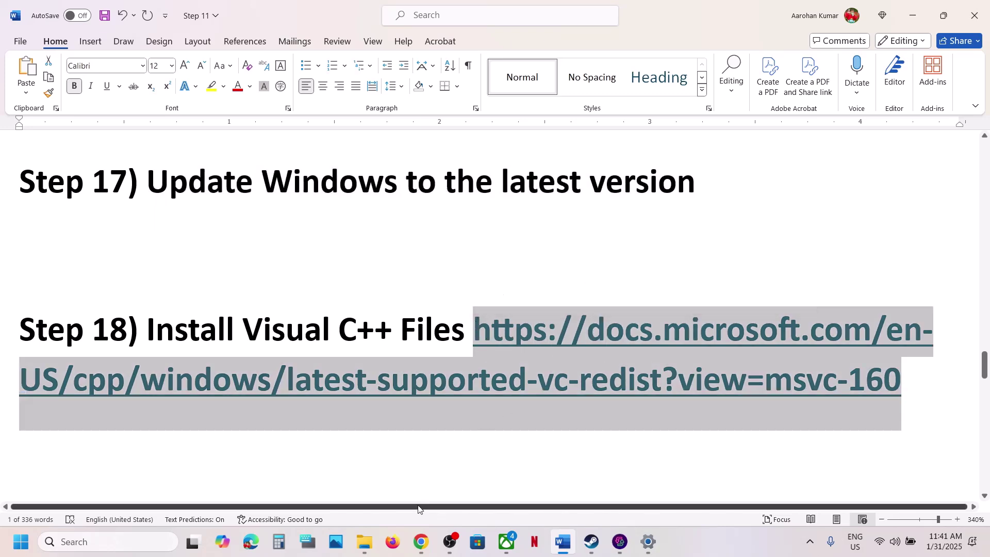
key("alt+Tab")
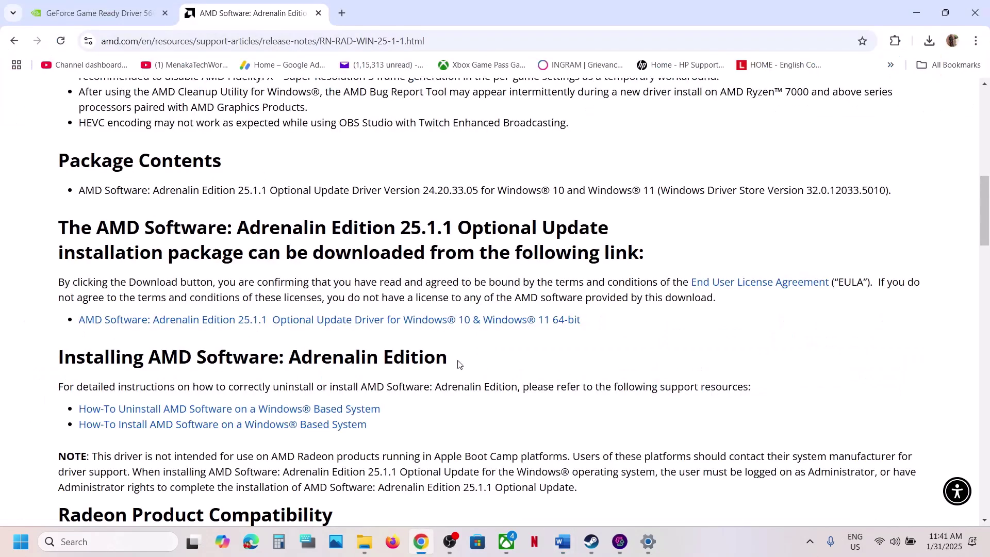
left_click(336, 18)
key("ctrl+v")
key("Return")
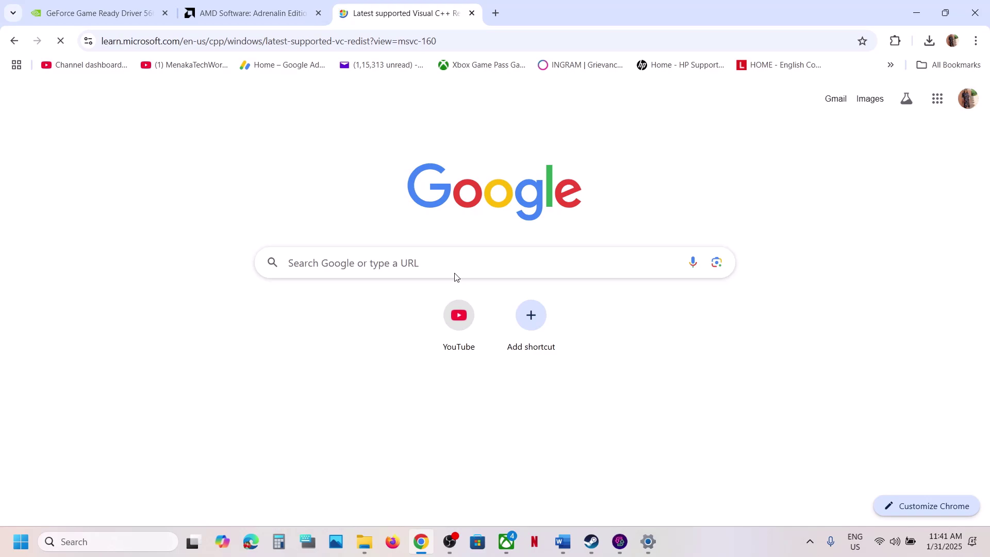
Download the X86 redistributable from the Visual Studio 2015, 2017, 2019, and 2022 section and launch the downloaded VC_redist.x86 installer.
scroll(456, 277, "down", 10)
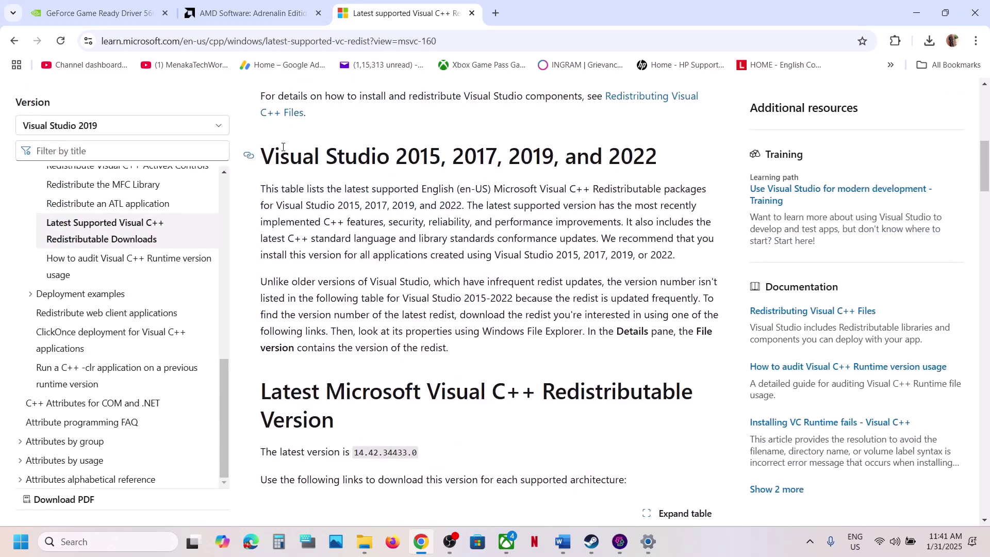
left_click_drag(293, 151, 629, 166)
scroll(439, 341, "down", 6)
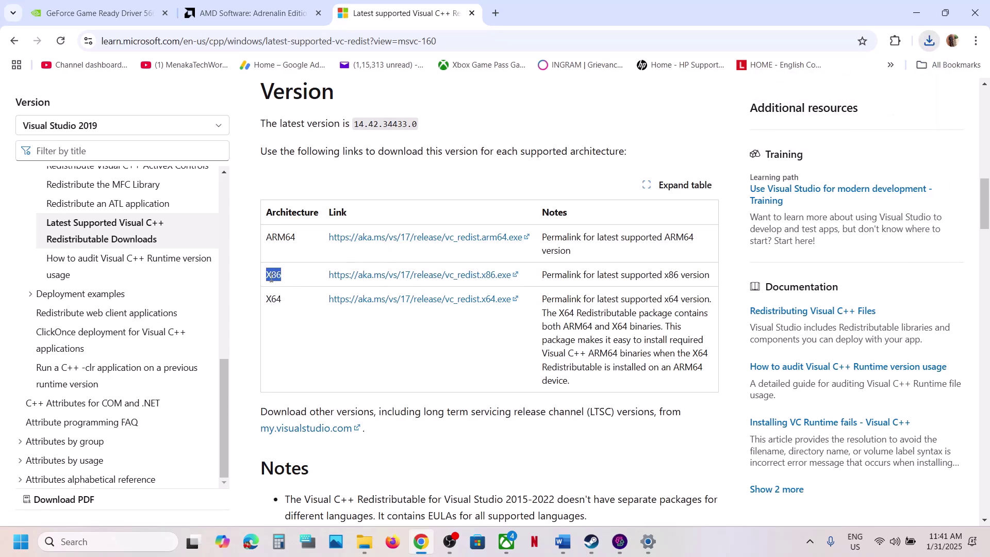
left_click(930, 43)
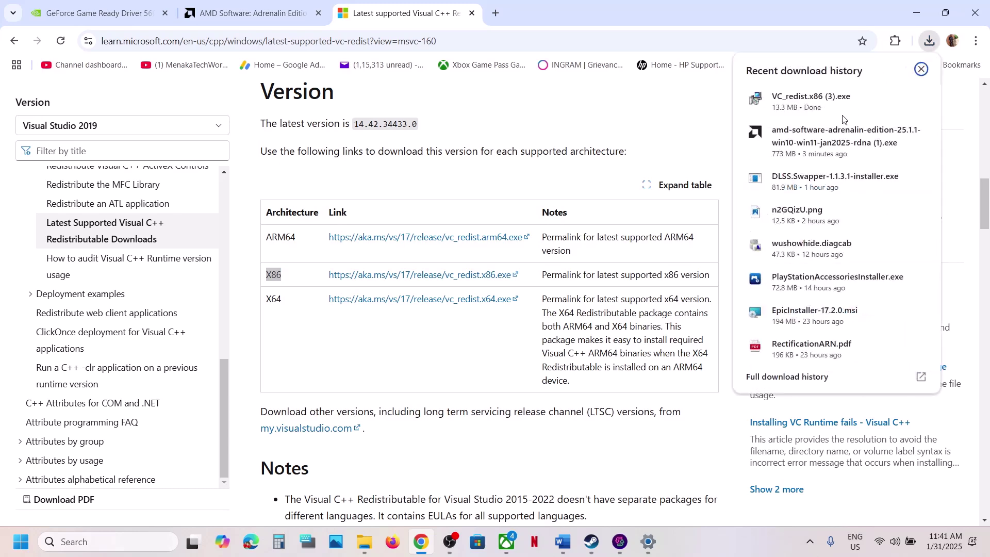
left_click(821, 96)
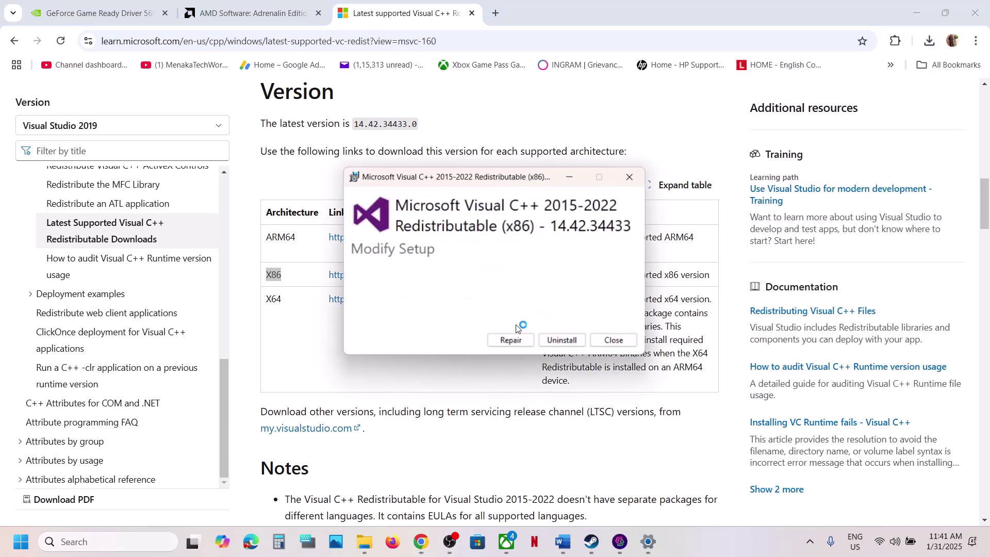
Repair the x86 Visual C++ redistributable, and download the X64 version and repair it with its installer.
left_click(513, 341)
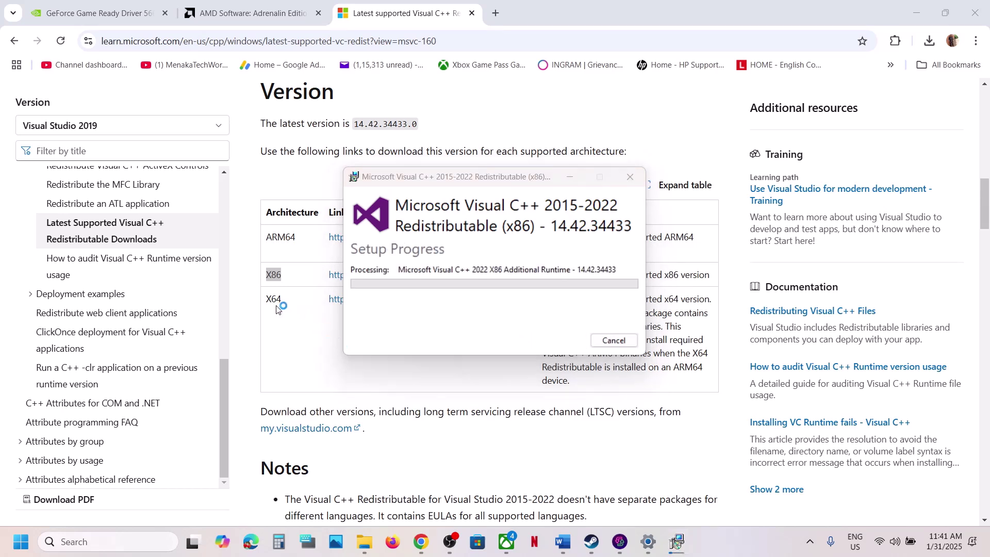
left_click(434, 302)
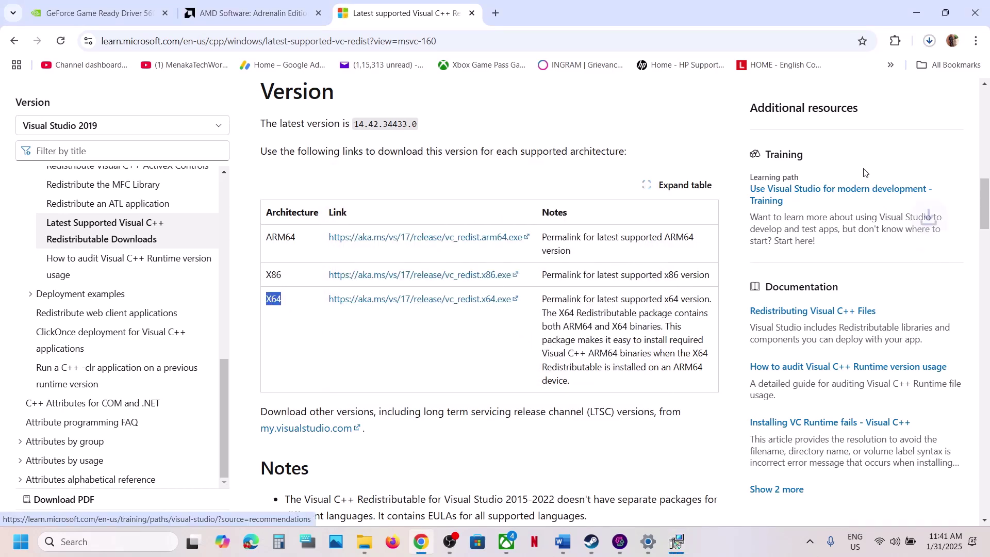
left_click(932, 46)
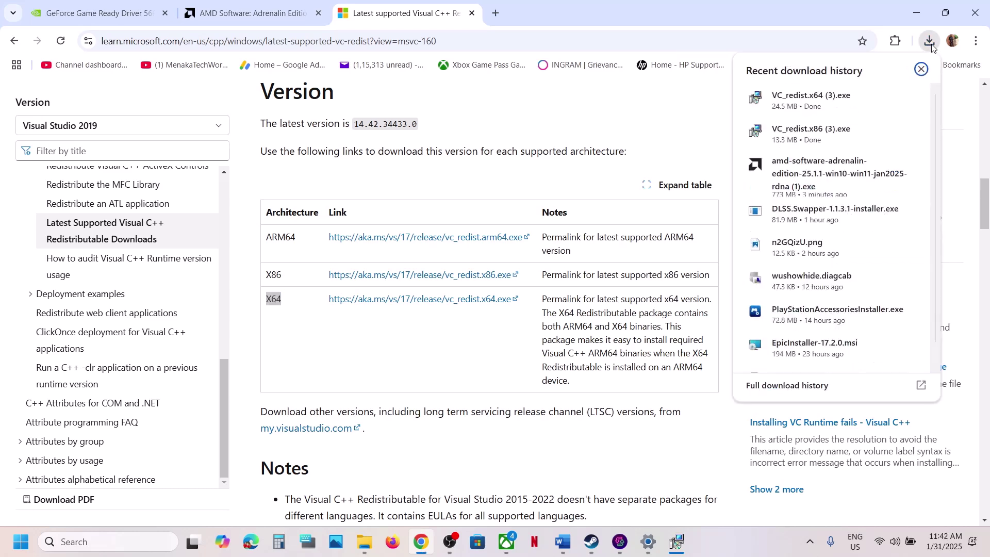
left_click(810, 100)
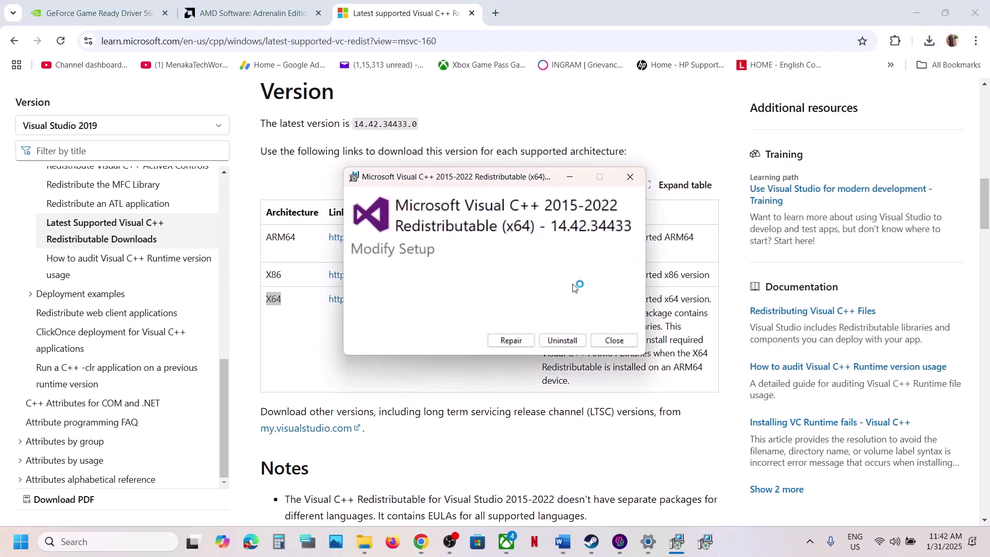
left_click(512, 342)
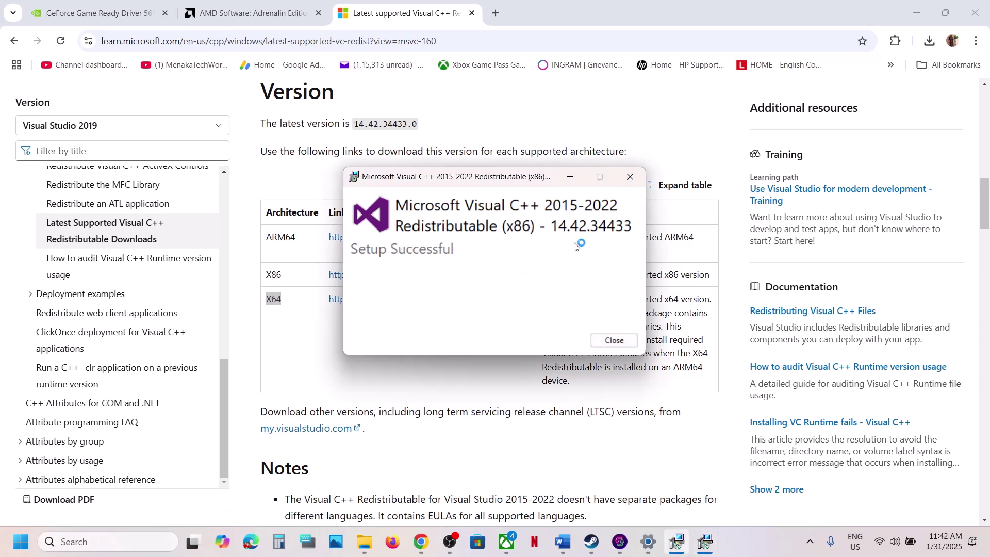
Move the x86 setup window aside and close both Visual C++ redistributable setup windows.
left_click_drag(507, 185, 241, 218)
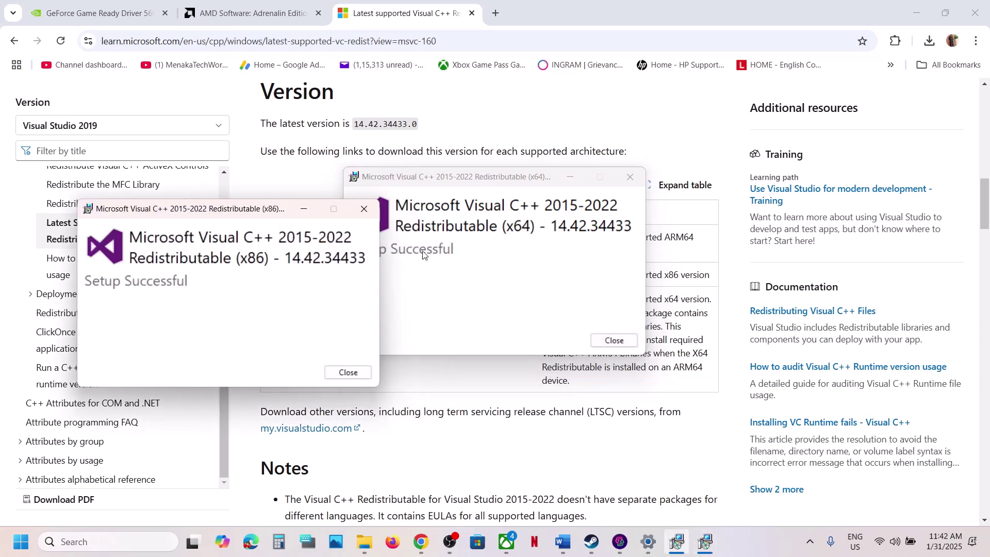
left_click(332, 377)
left_click(614, 340)
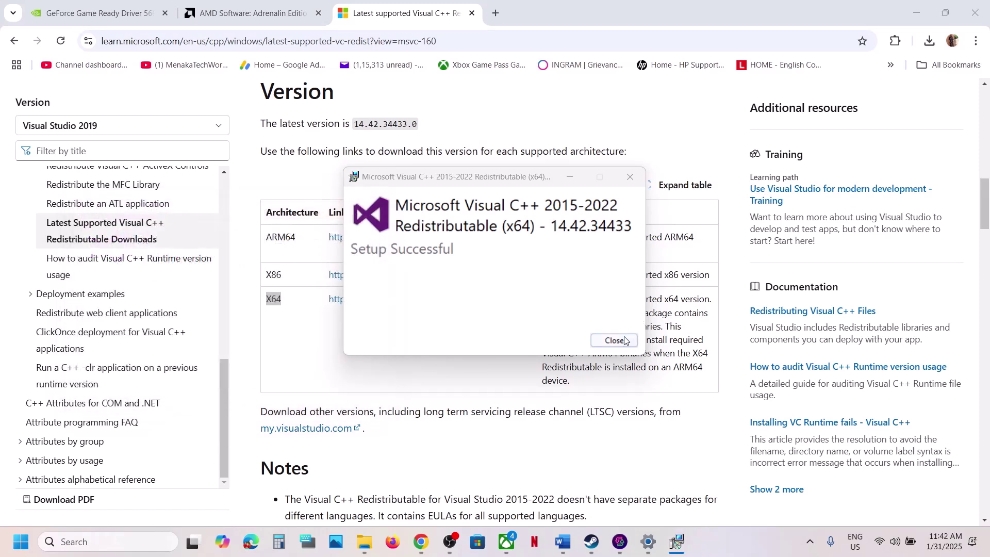
View the restart option among the computer's power choices and leave it without restarting.
left_click(26, 541)
left_click(375, 496)
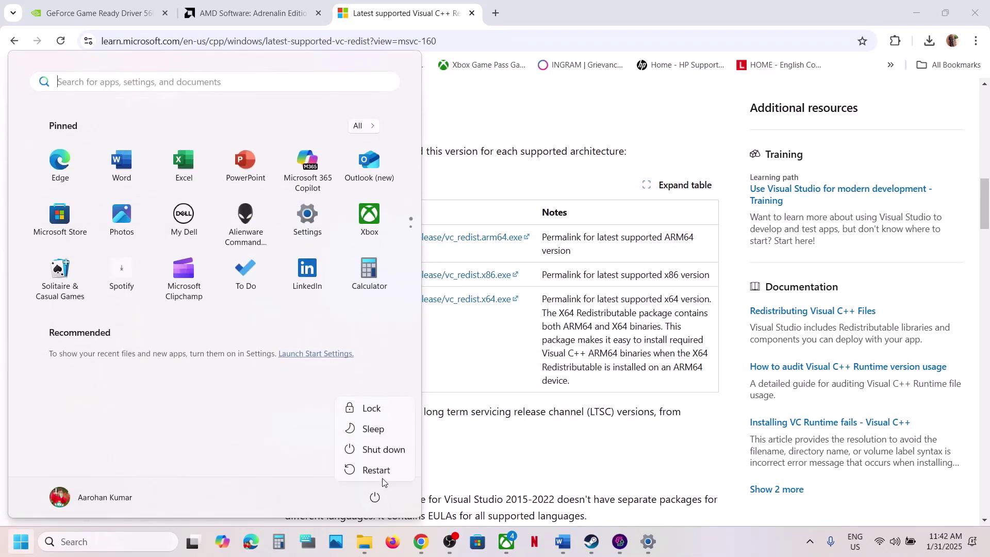
left_click(593, 532)
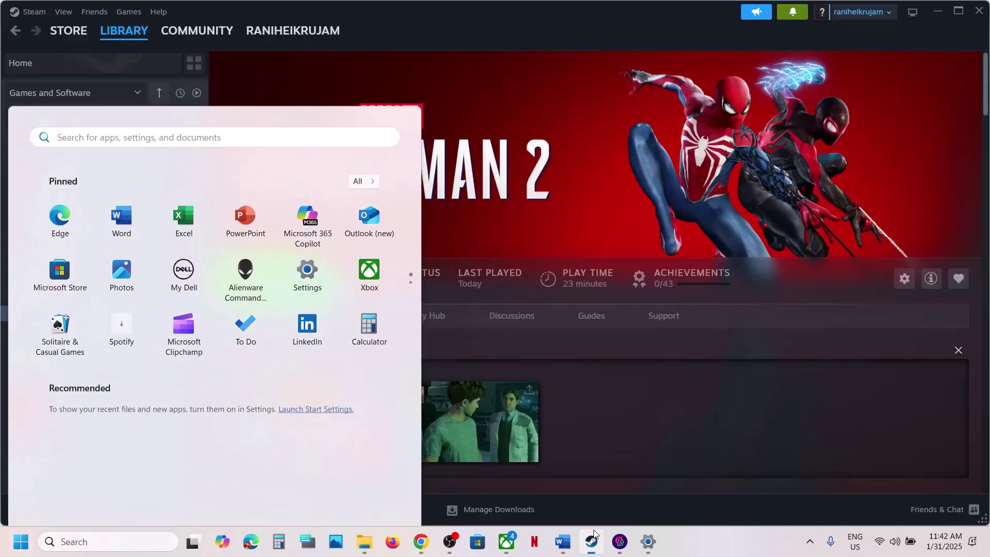
Switch to the Word document and read Step 19 on unplugging external devices, closing third-party software and disabling the Steam Overlay.
left_click(563, 541)
scroll(395, 407, "down", 5)
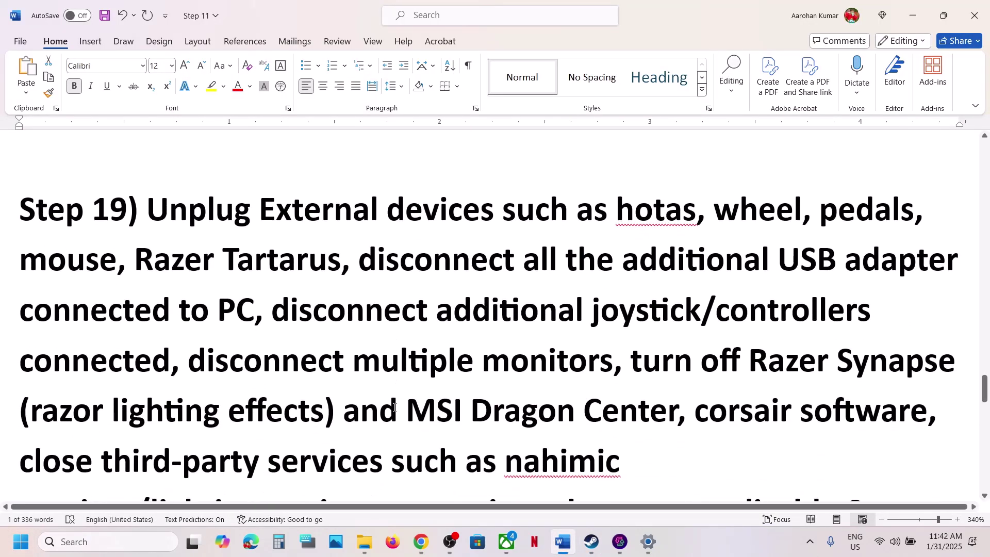
left_click_drag(155, 208, 174, 364)
scroll(215, 219, "down", 2)
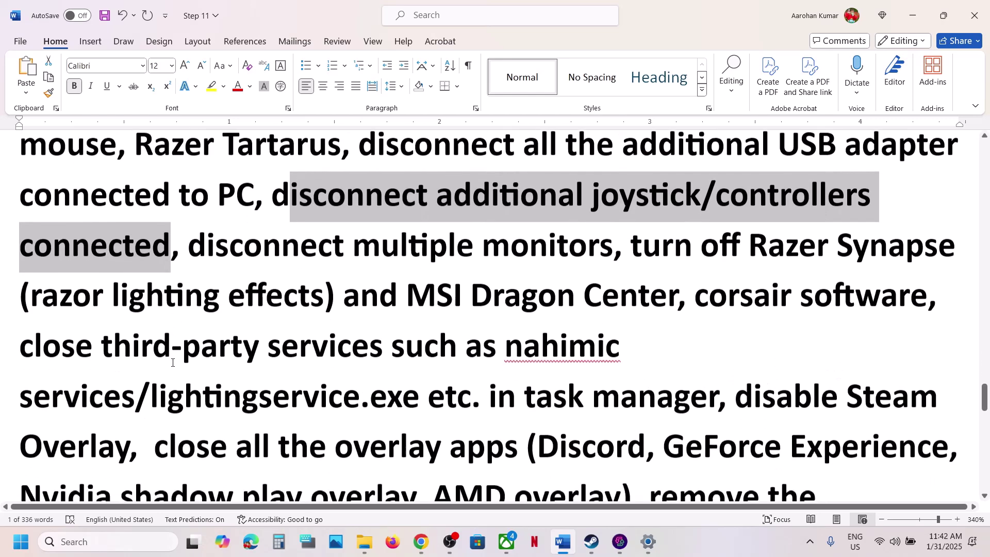
left_click_drag(199, 244, 692, 381)
scroll(692, 382, "down", 5)
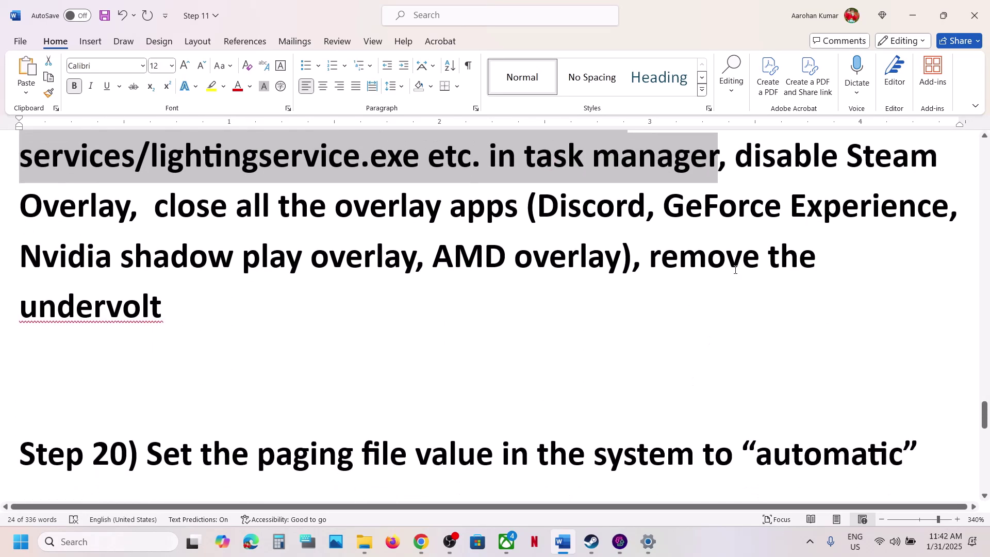
scroll(736, 273, "up", 5)
scroll(736, 273, "down", 3)
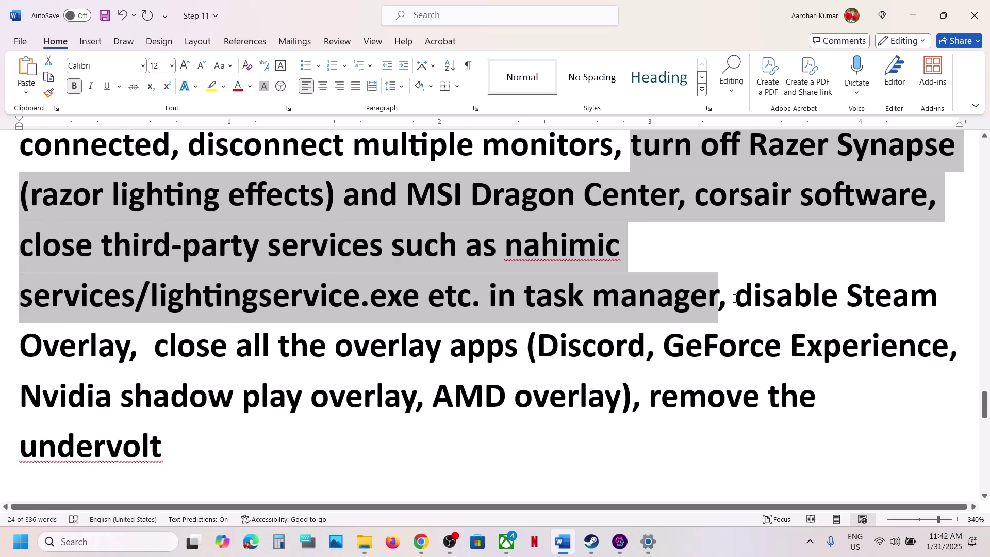
left_click_drag(735, 297, 150, 361)
Switch to Steam, examine the Steam Overlay setting in the properties of Marvel's Spider-Man 2, and close the properties.
left_click(592, 541)
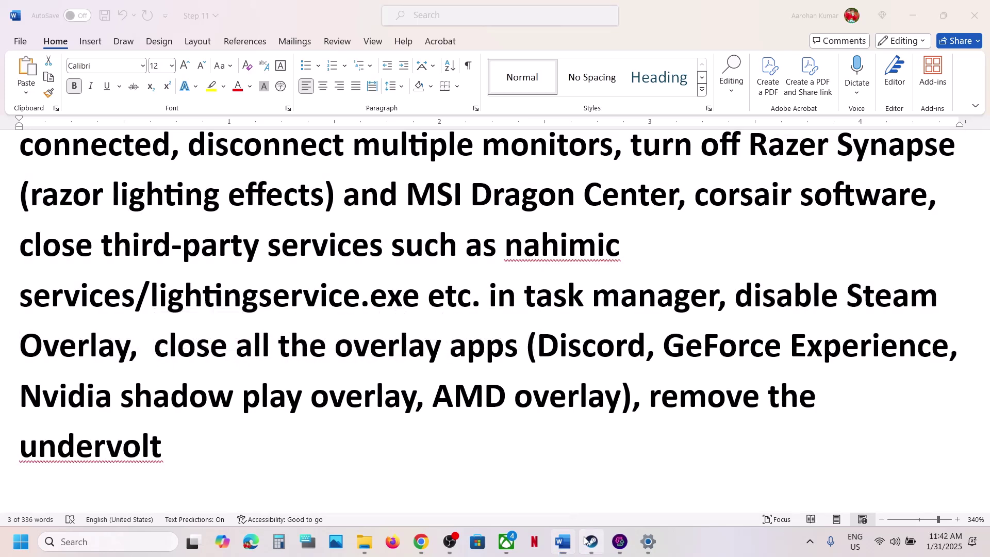
right_click(127, 313)
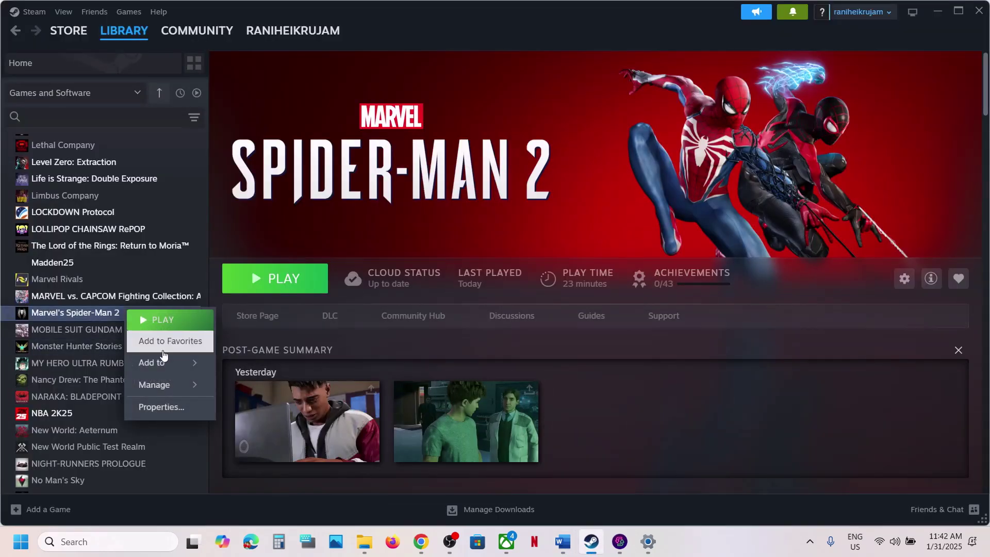
left_click(158, 408)
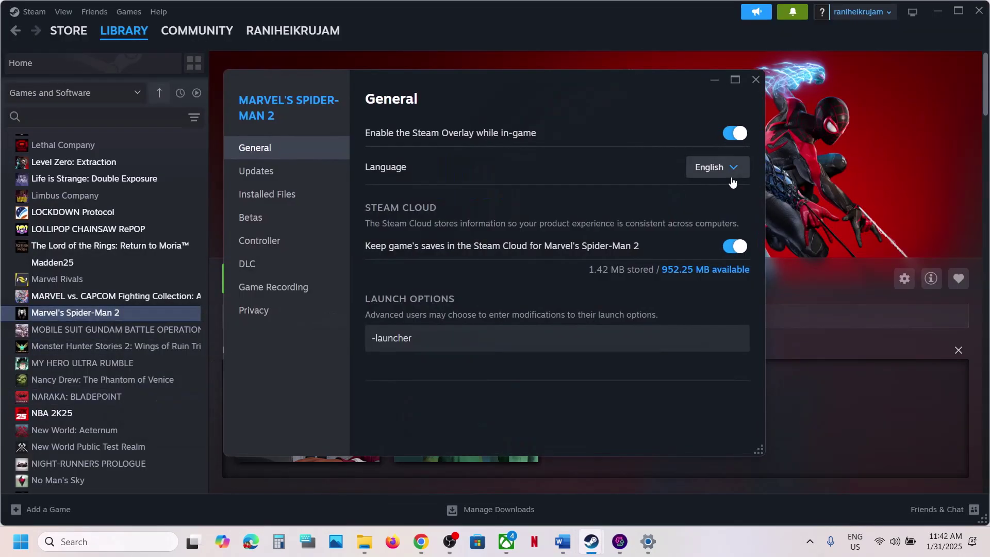
left_click(722, 132)
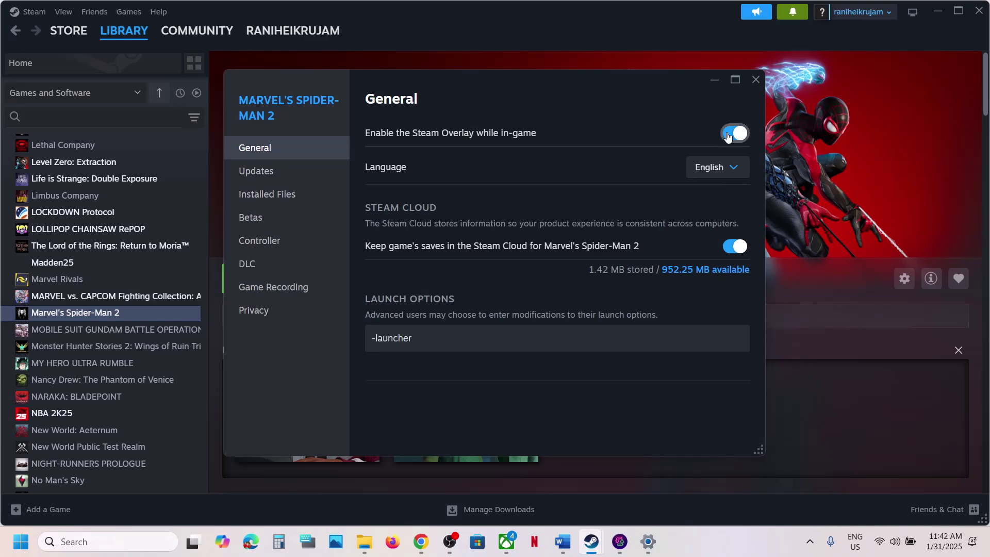
left_click(757, 81)
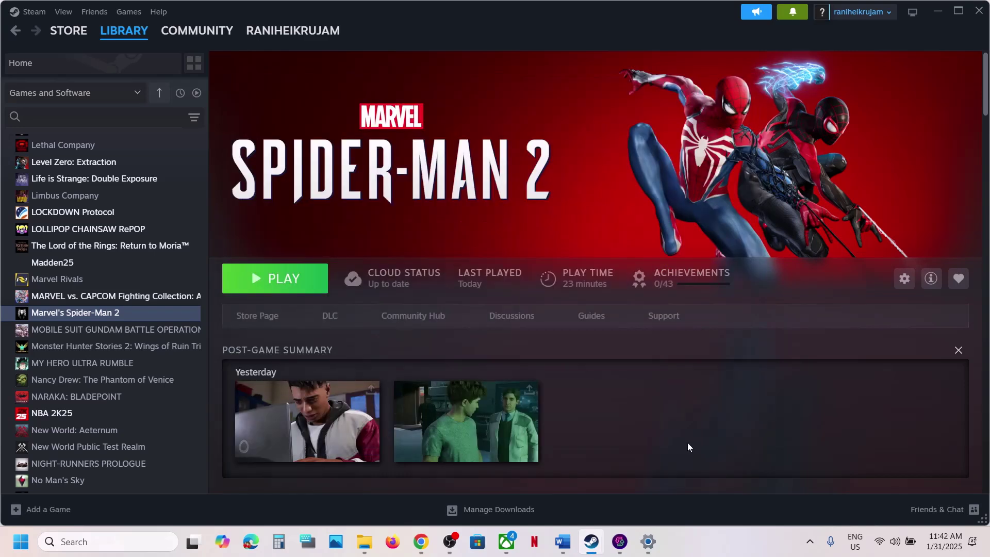
Return to the Word document and read Step 19's advice on closing overlay apps and removing the undervolt.
left_click(562, 542)
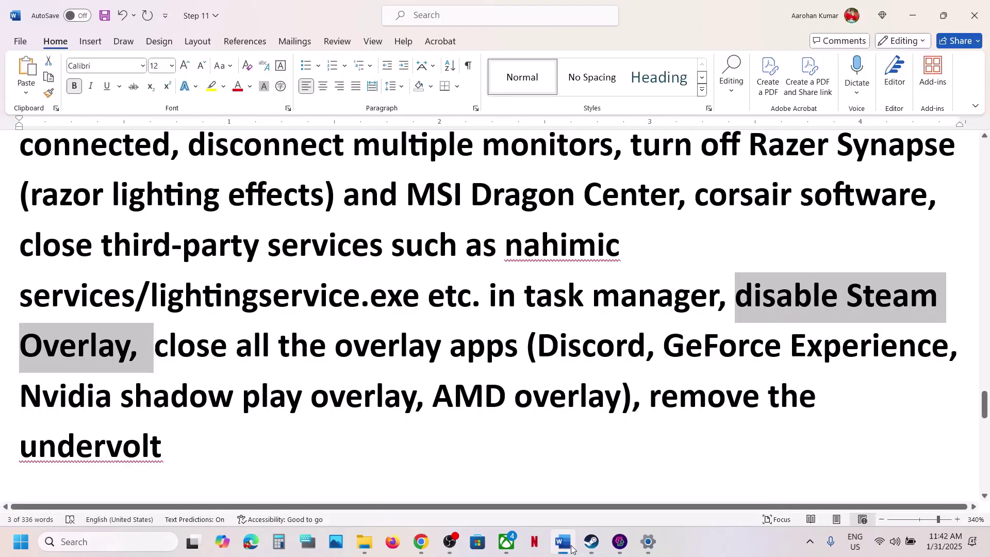
left_click(204, 354)
left_click_drag(158, 352, 886, 357)
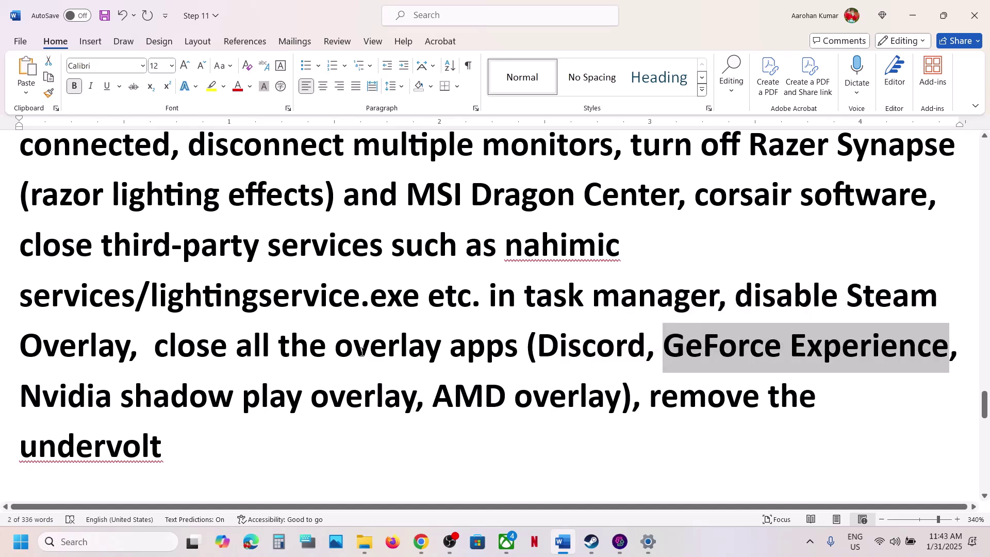
left_click_drag(158, 347, 278, 437)
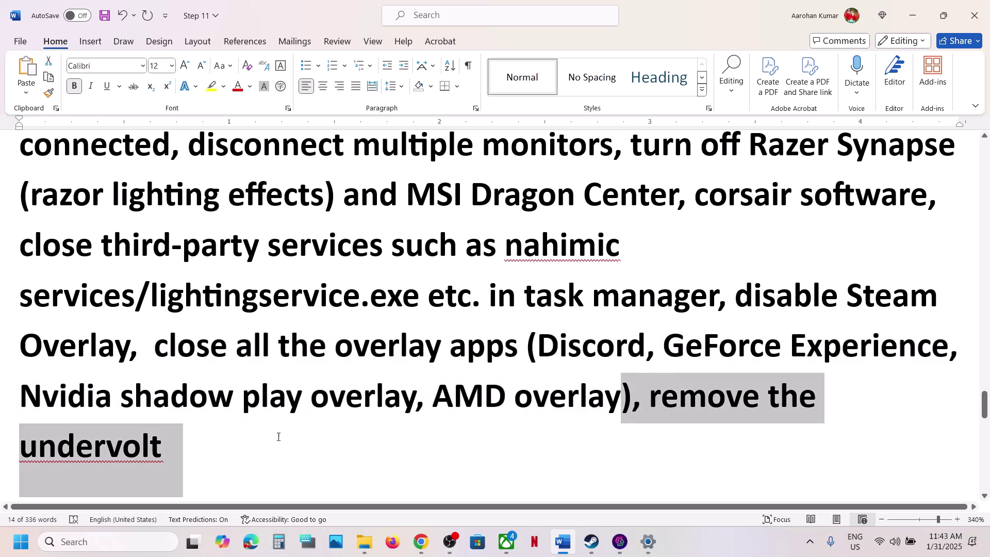
Append ", rename/delete save game files" after "undervolt" at the end of Step 19.
left_click(188, 442)
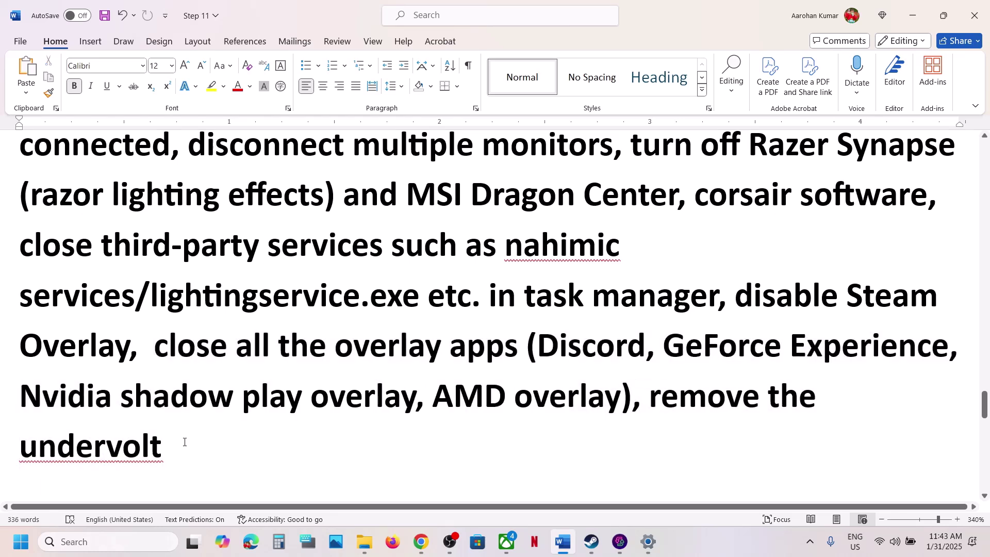
type(", rena")
type("me")
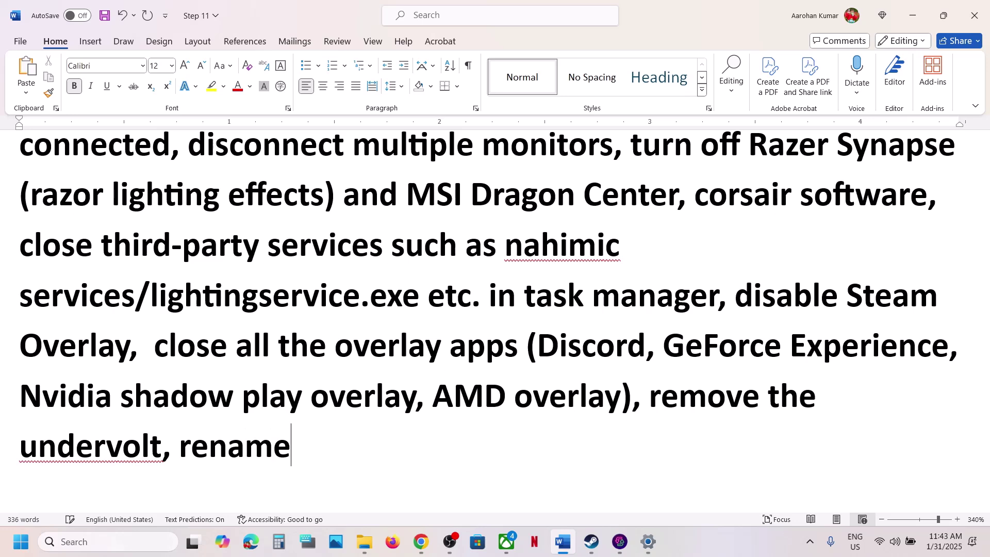
type(" save ")
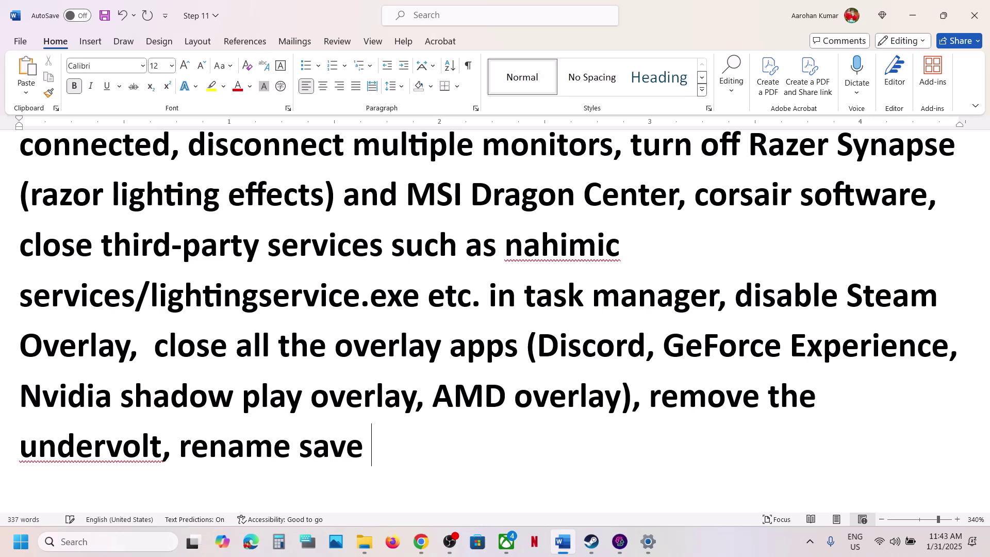
type("game files")
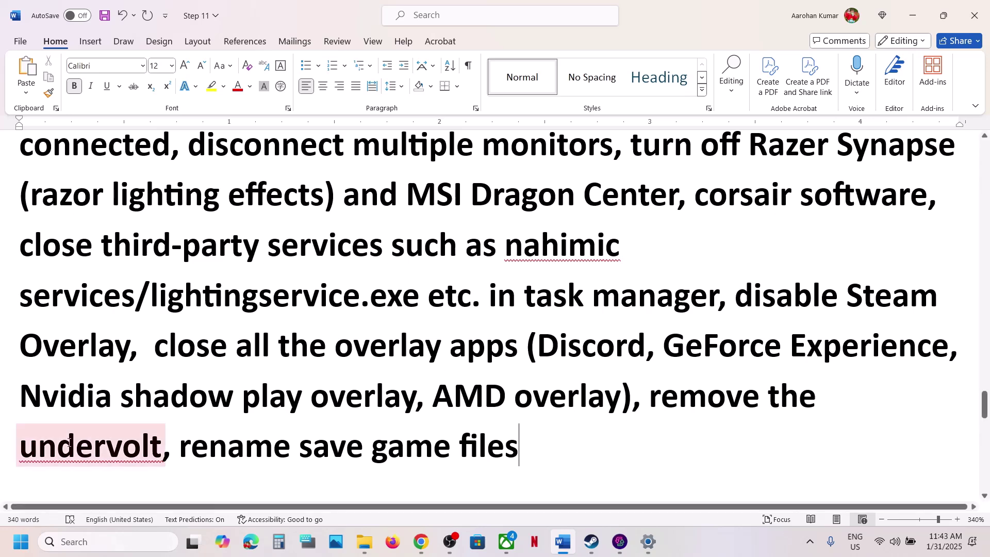
left_click(292, 443)
type("/delte")
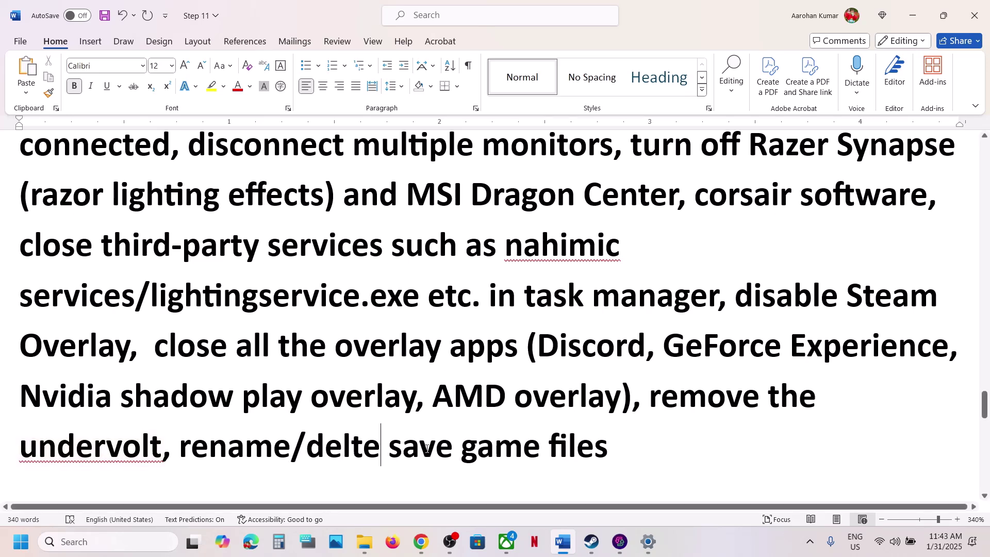
left_click(351, 441)
type("e")
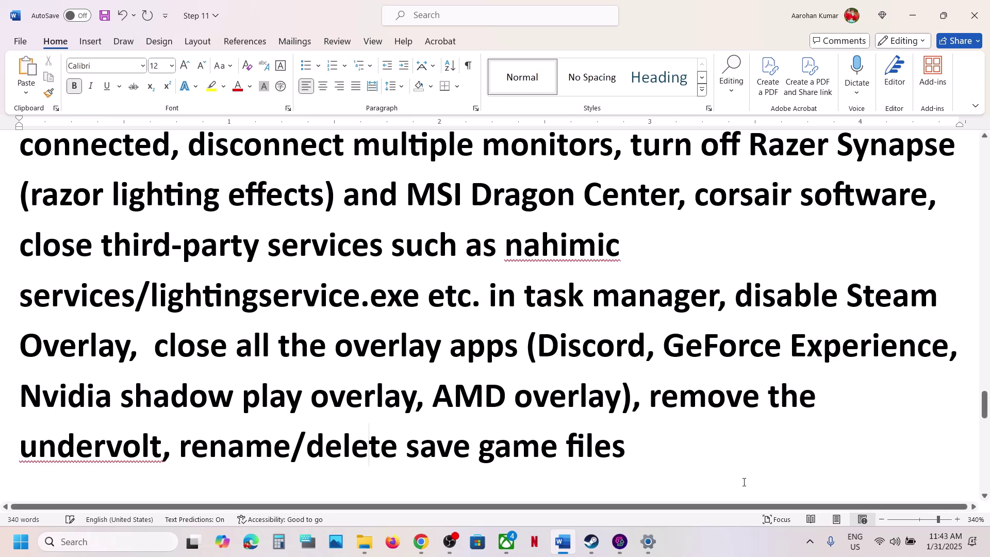
Add the note "(the game progress will be lost)" after "save game files" in Step 19.
left_click(665, 448)
type("()")
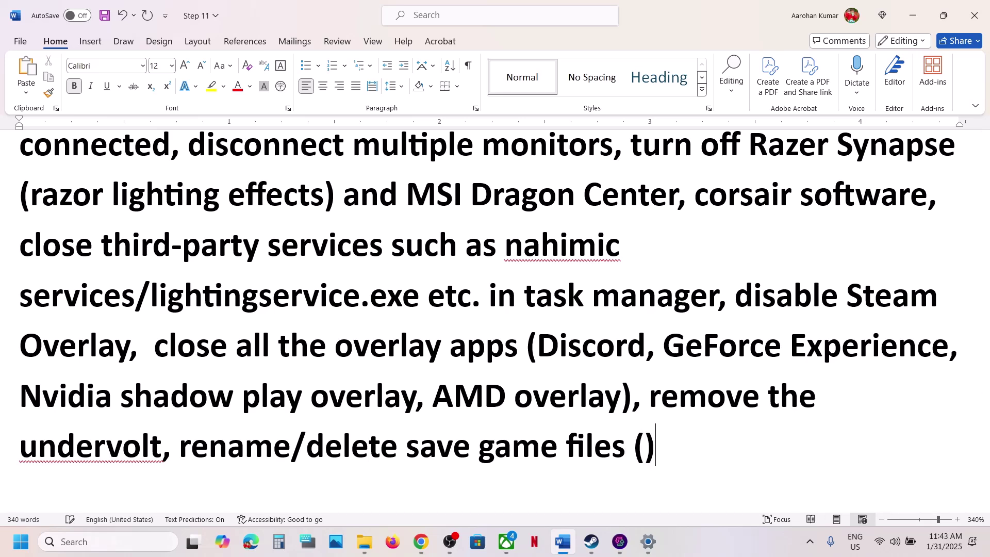
key("Left")
type("All")
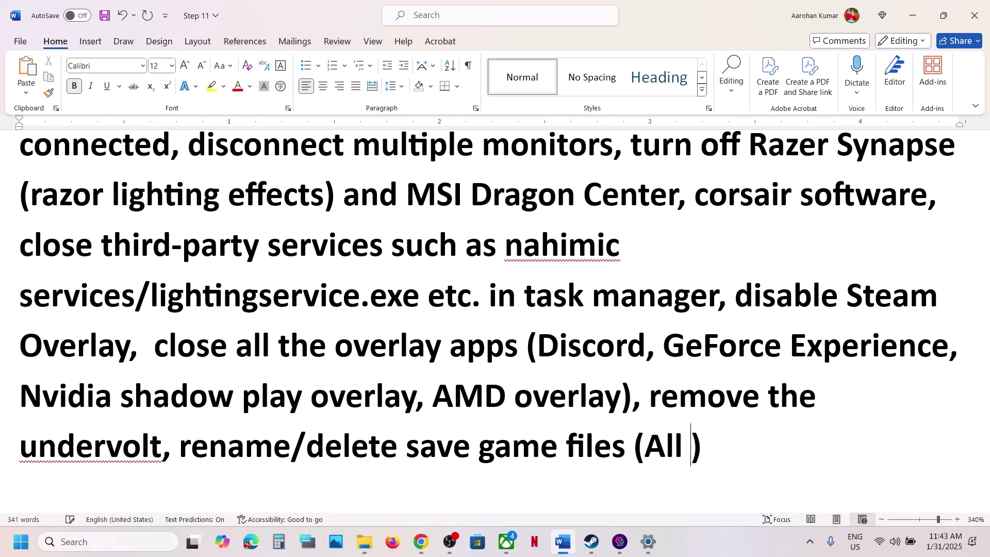
key("BackSpace")
key("BackSpace")
key("BackSpace")
key("BackSpace")
type("the g")
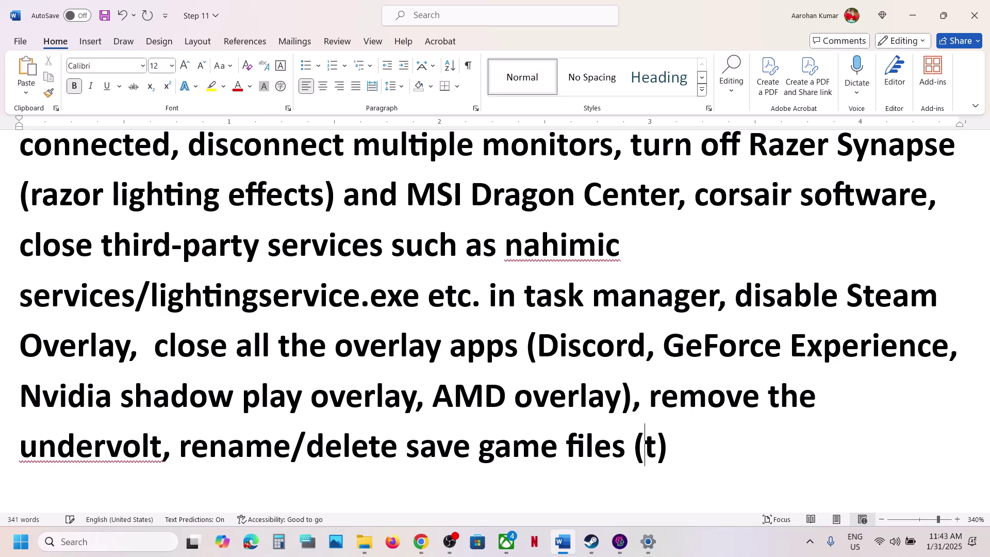
type("ame pro")
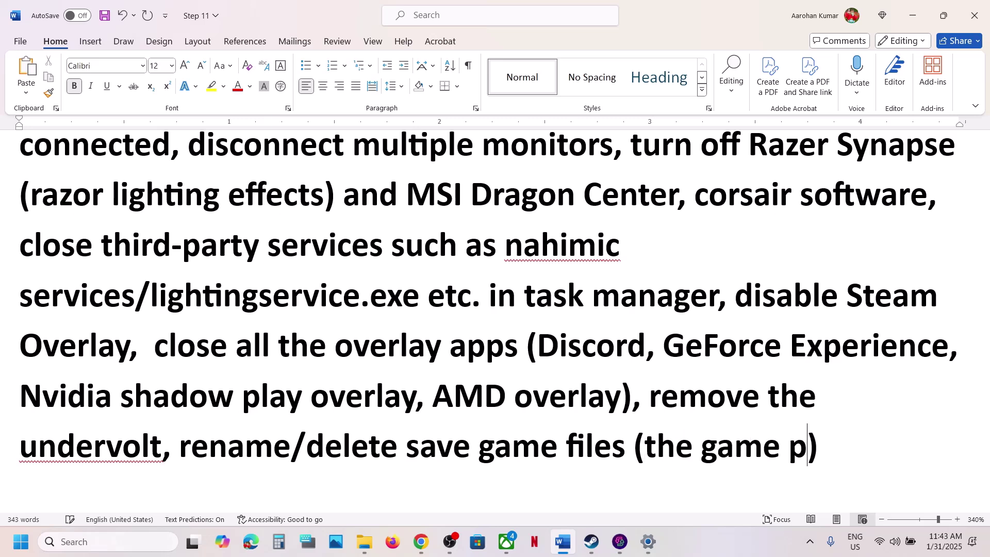
type("gress ")
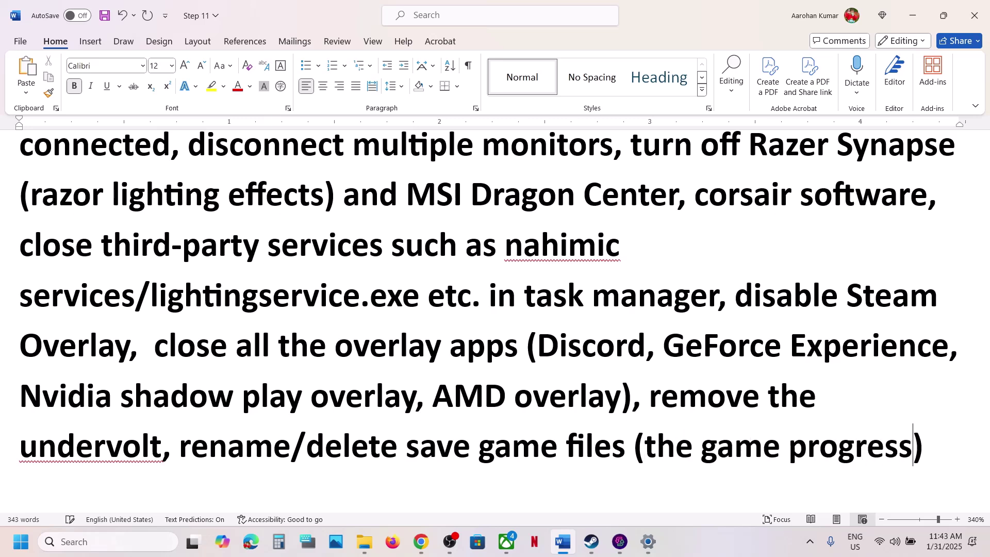
type("will be lo")
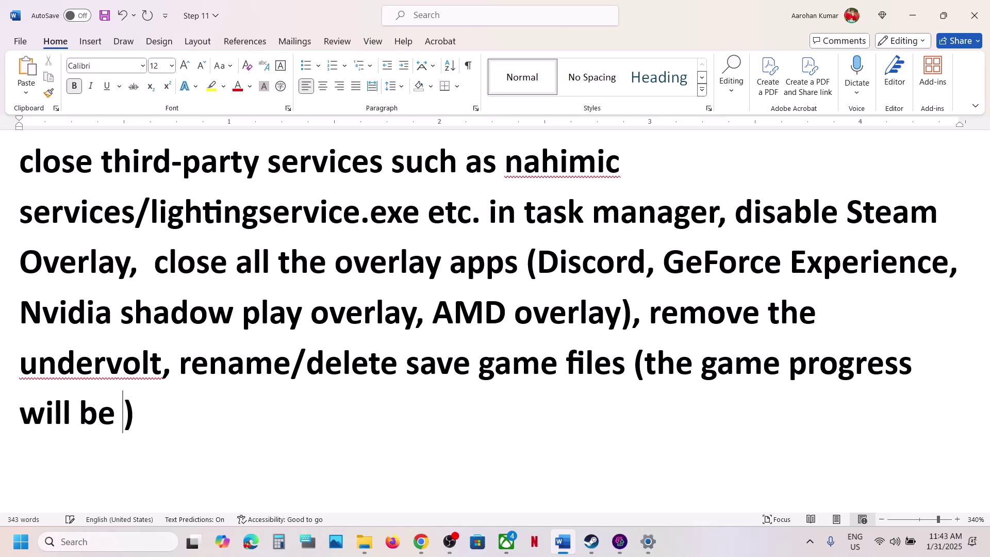
type("st")
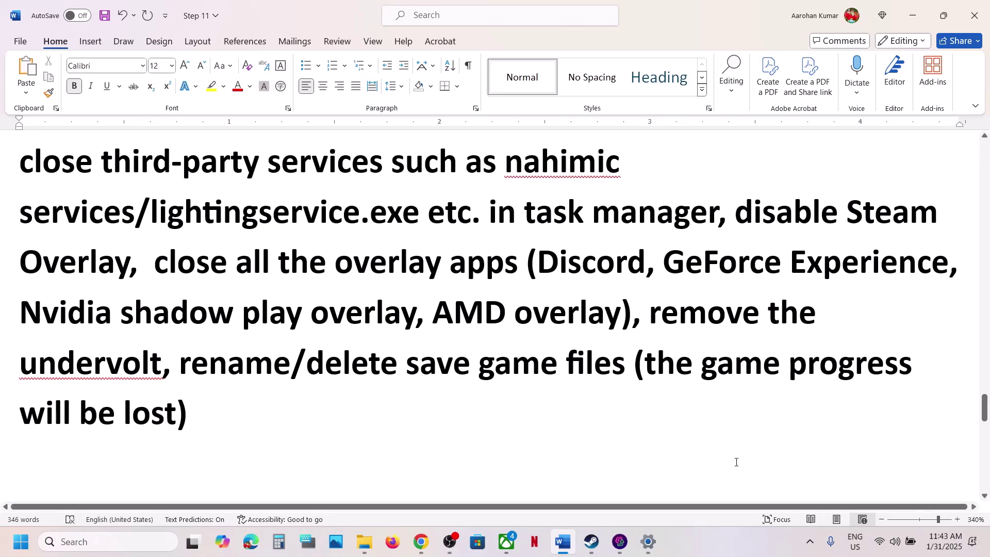
Open the Documents folder in File Explorer and copy the Marvel's Spider-Man 2 save folder to the desktop as a backup.
left_click(364, 542)
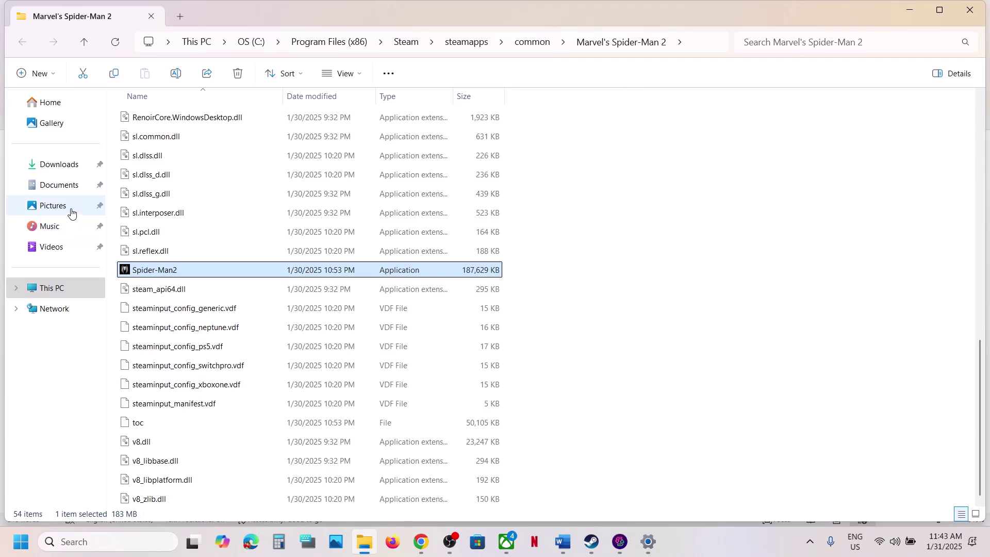
left_click(63, 190)
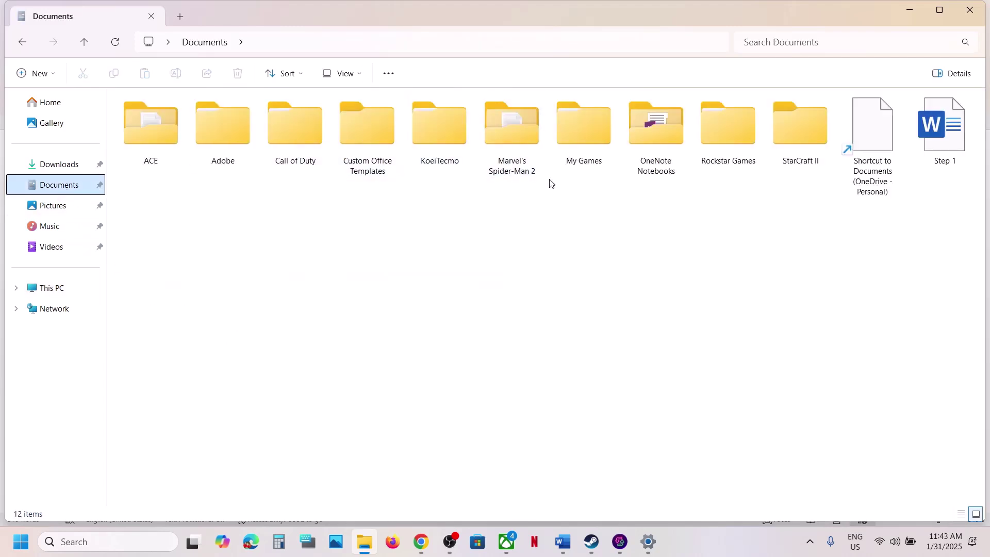
left_click(510, 163)
right_click(509, 163)
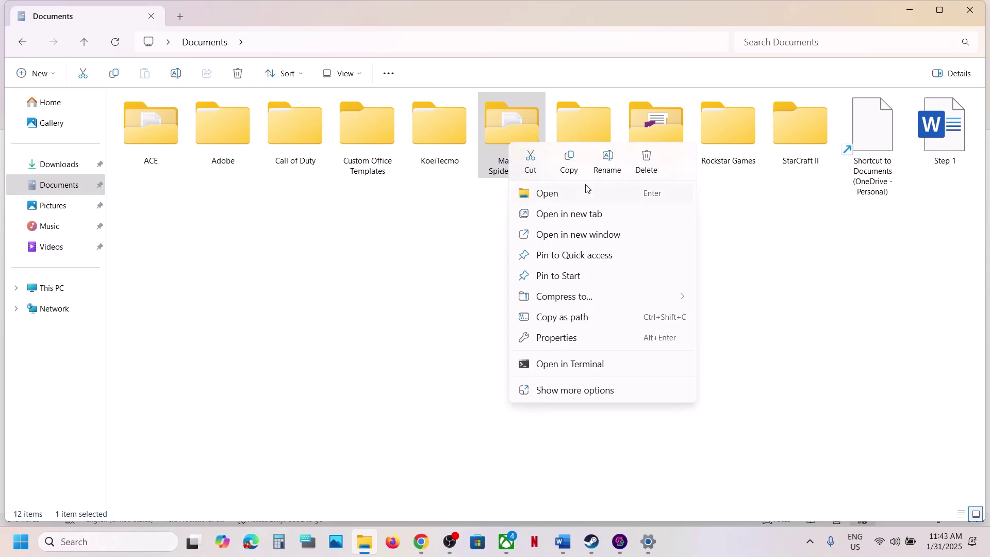
key("Escape")
key("super+d")
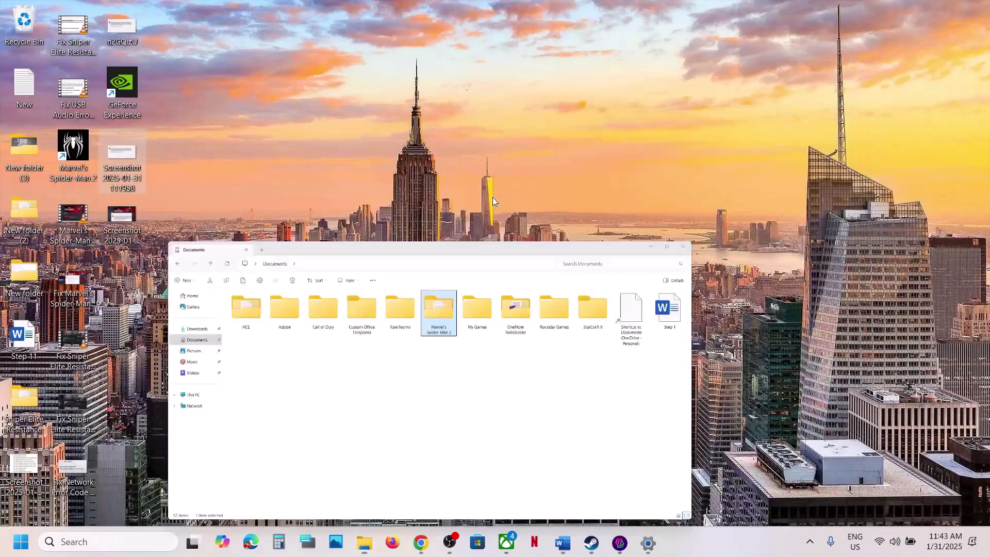
key("ctrl+v")
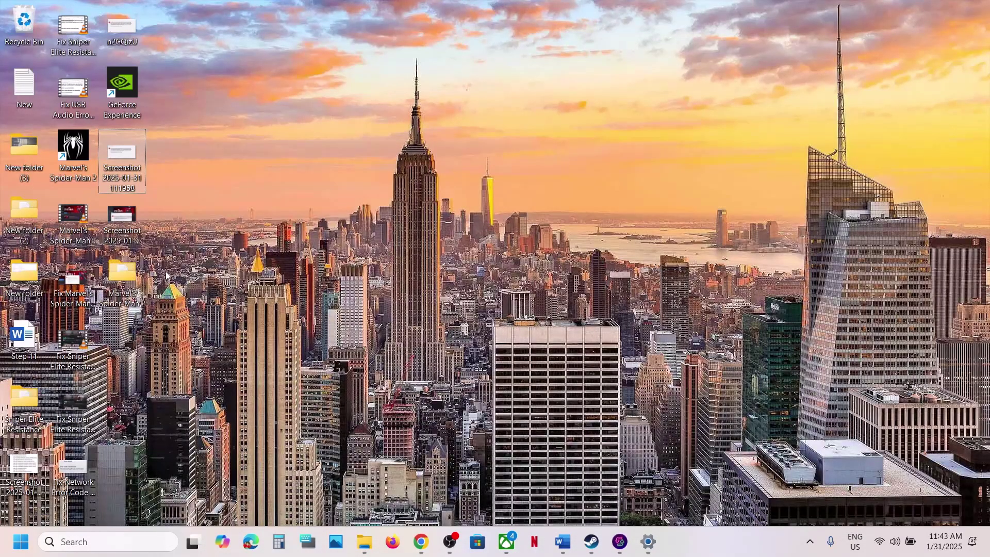
left_click(139, 273)
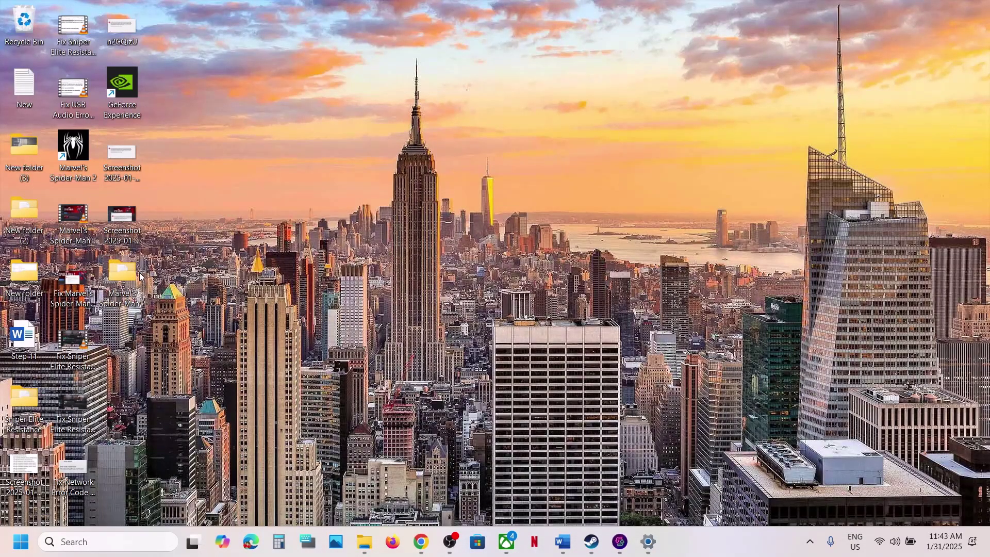
Rename the Marvel's Spider-Man 2 folder in Documents to "Marvel's Spider-Man 2.old".
left_click(371, 548)
right_click(514, 150)
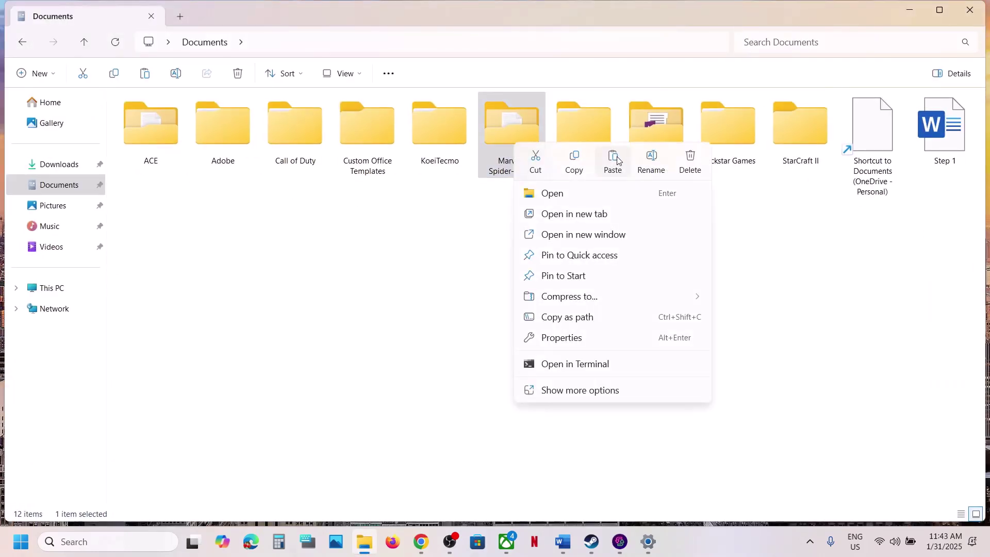
left_click(652, 160)
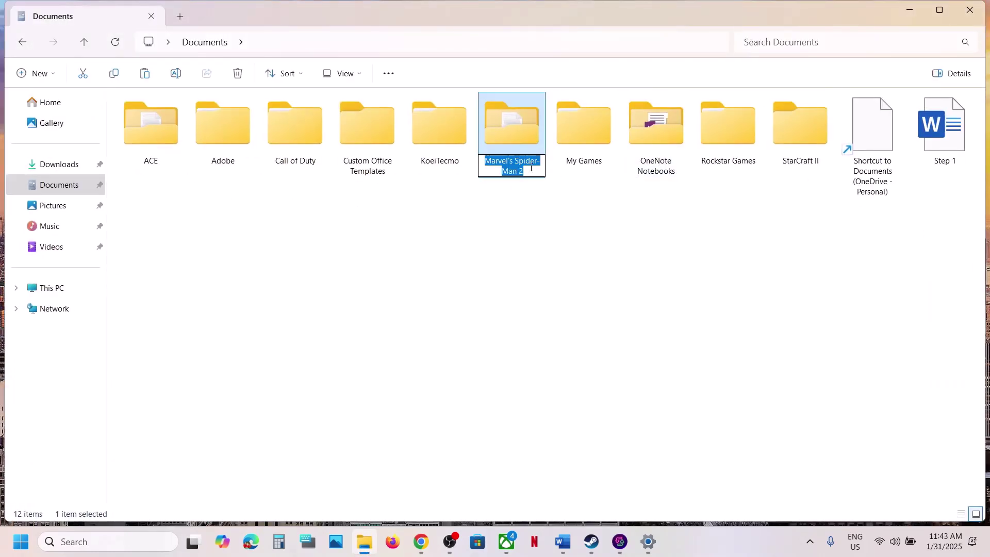
left_click(531, 168)
type(".old")
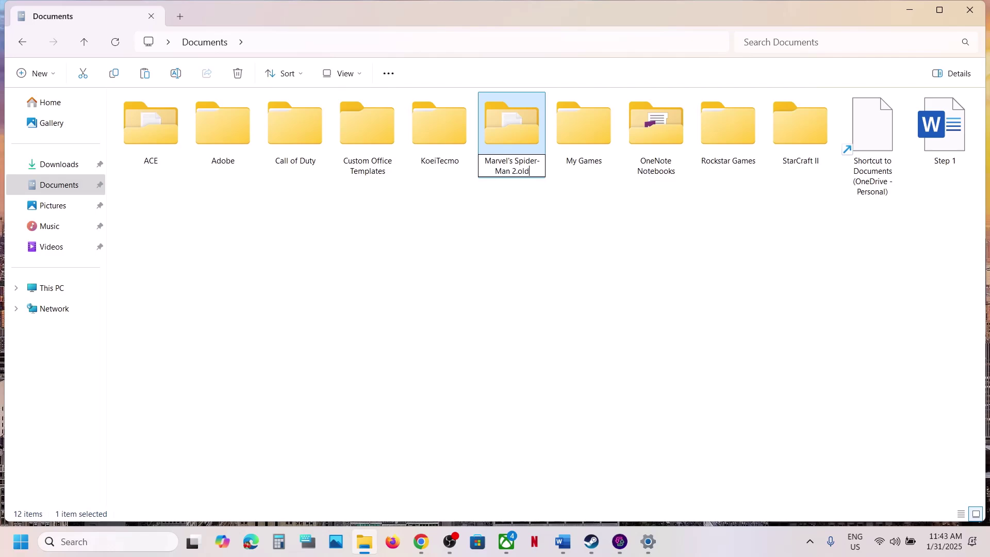
key("Return")
left_click(515, 210)
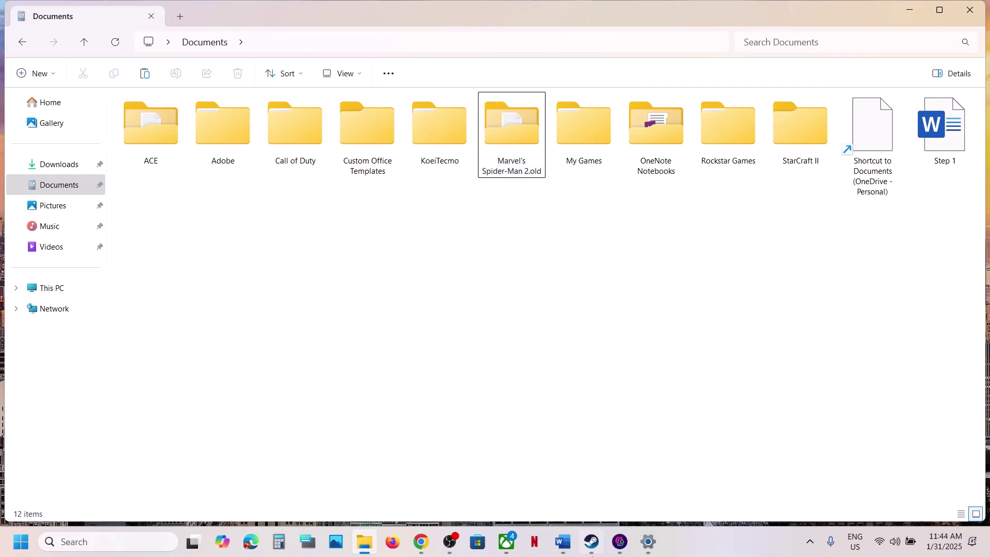
View the game's library page in Steam, check the actions available for the renamed save folder in Documents, and return to Steam.
left_click(588, 544)
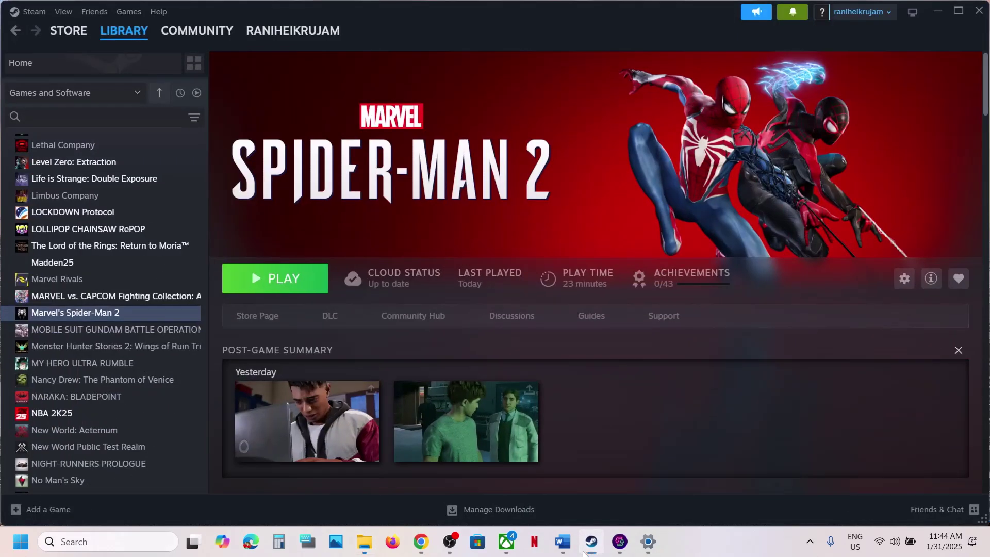
left_click(591, 542)
left_click(524, 165)
right_click(524, 165)
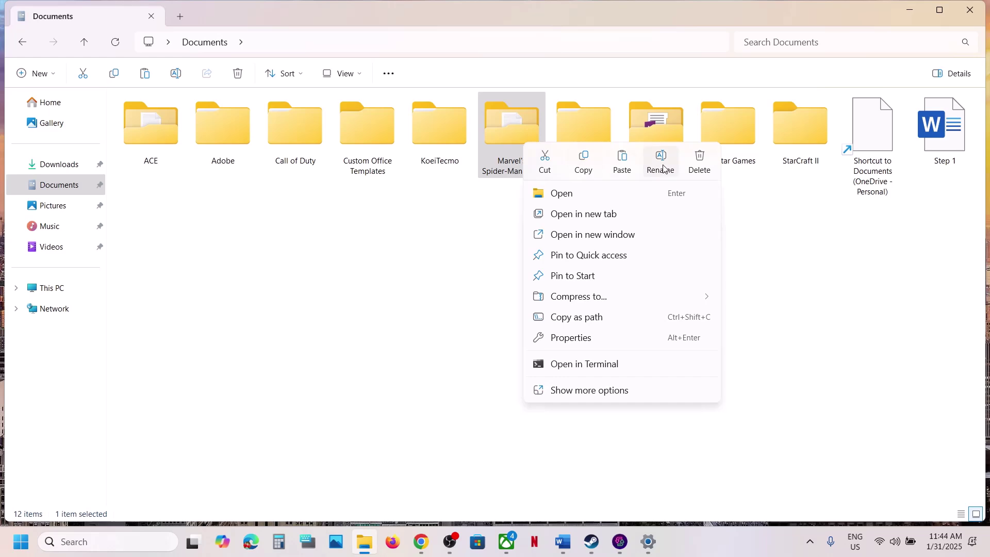
left_click(487, 253)
left_click_drag(486, 250, 593, 548)
left_click(591, 541)
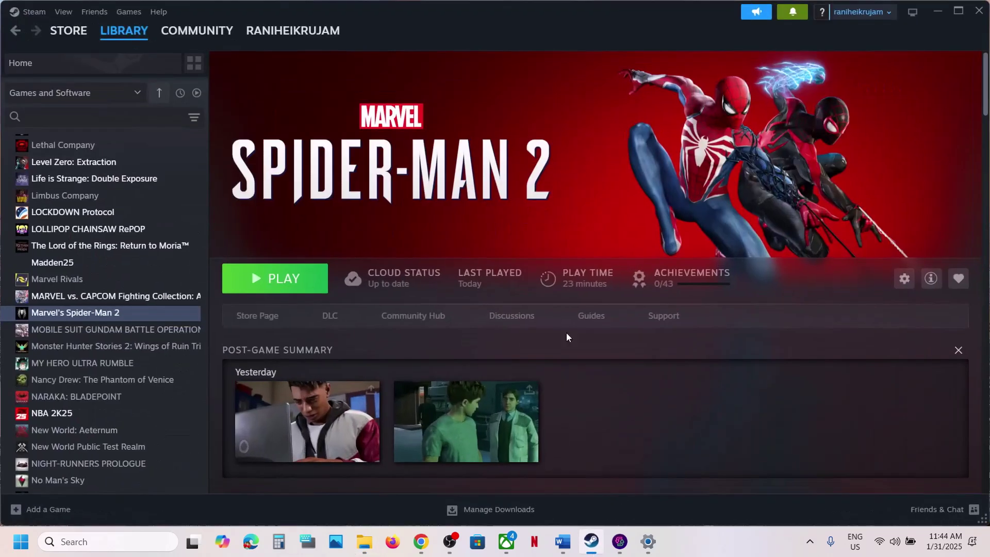
Return to the Word document and read Step 20 on setting the paging file value to "automatic".
left_click(563, 546)
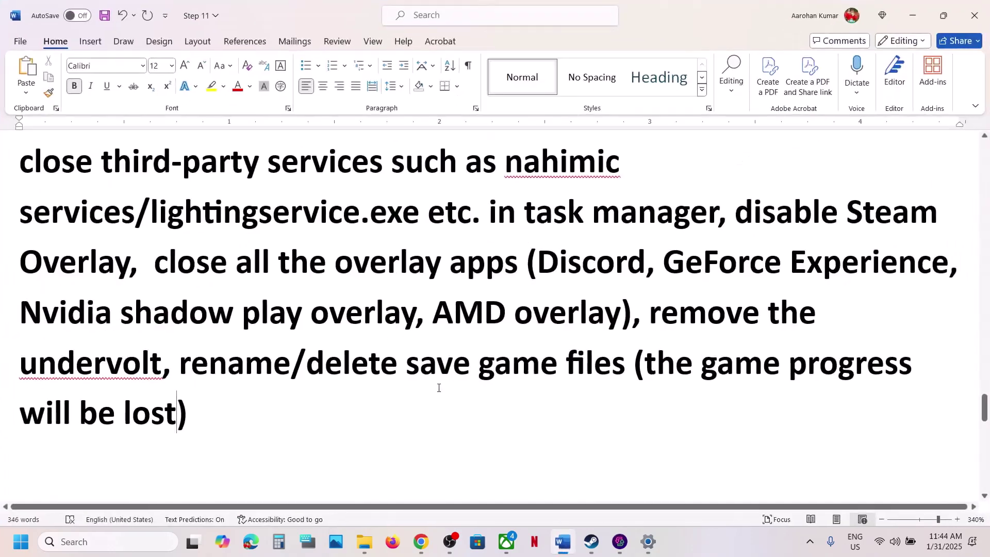
scroll(253, 370, "down", 5)
left_click_drag(148, 363, 903, 364)
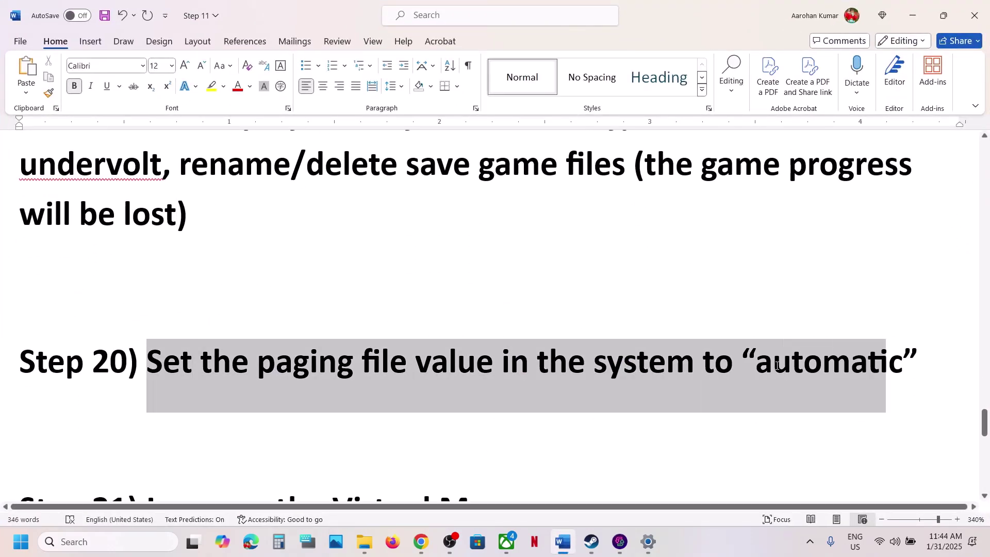
scroll(431, 376, "down", 3)
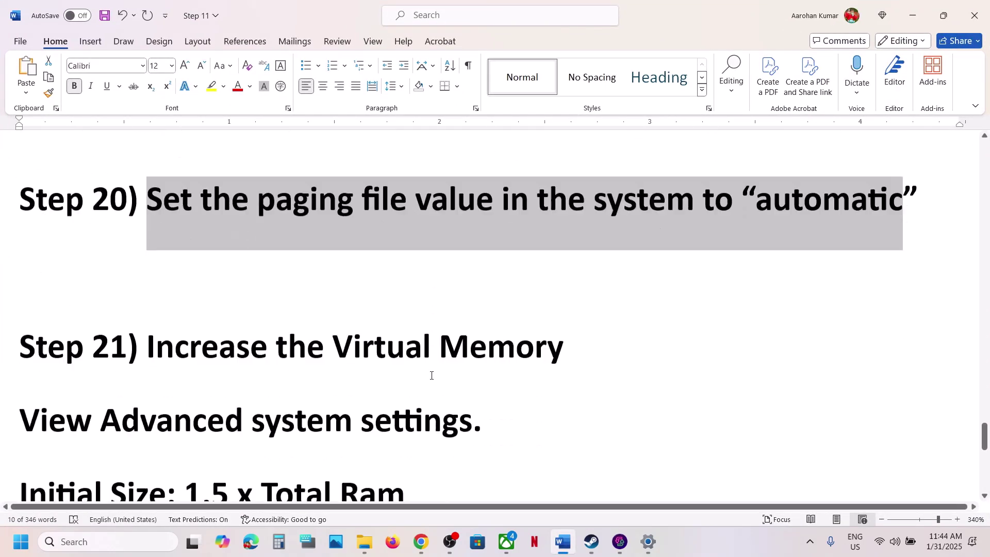
Copy "View Advanced system settings" from Step 21, search Windows for it, and open the matching Control Panel result.
left_click_drag(473, 393, 18, 396)
key("ctrl+c")
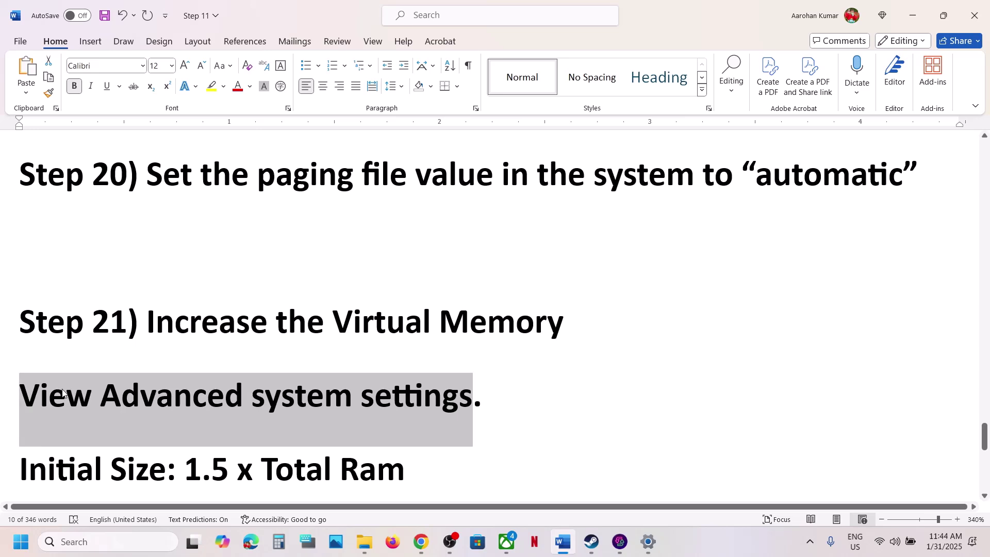
left_click(95, 533)
key("ctrl+v")
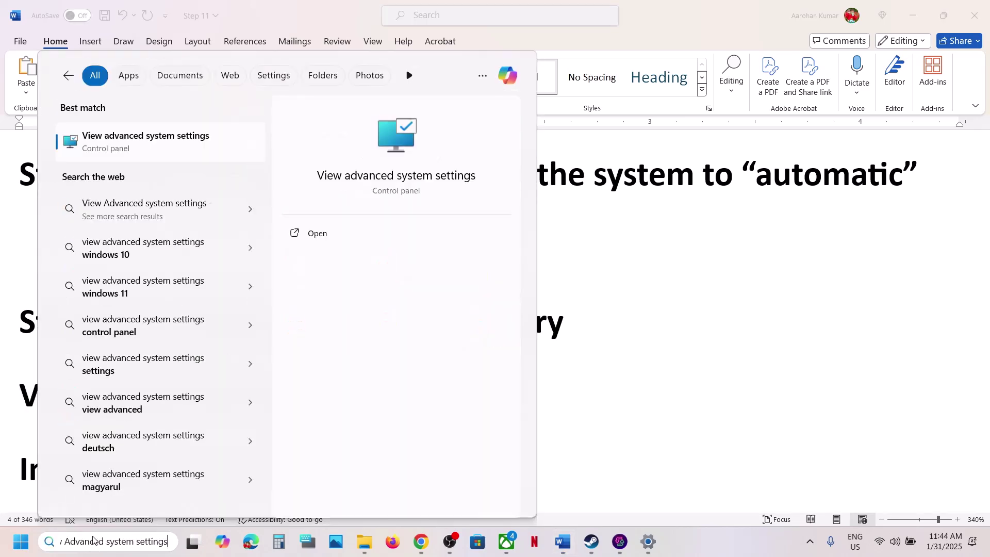
left_click(140, 142)
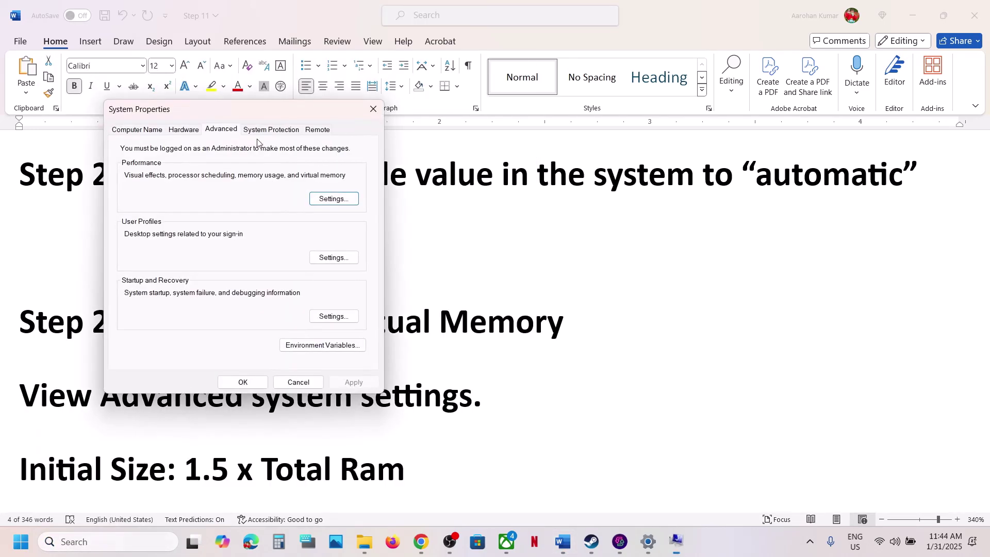
In the virtual memory settings under Performance, enable automatic paging file size management for all drives.
left_click(341, 201)
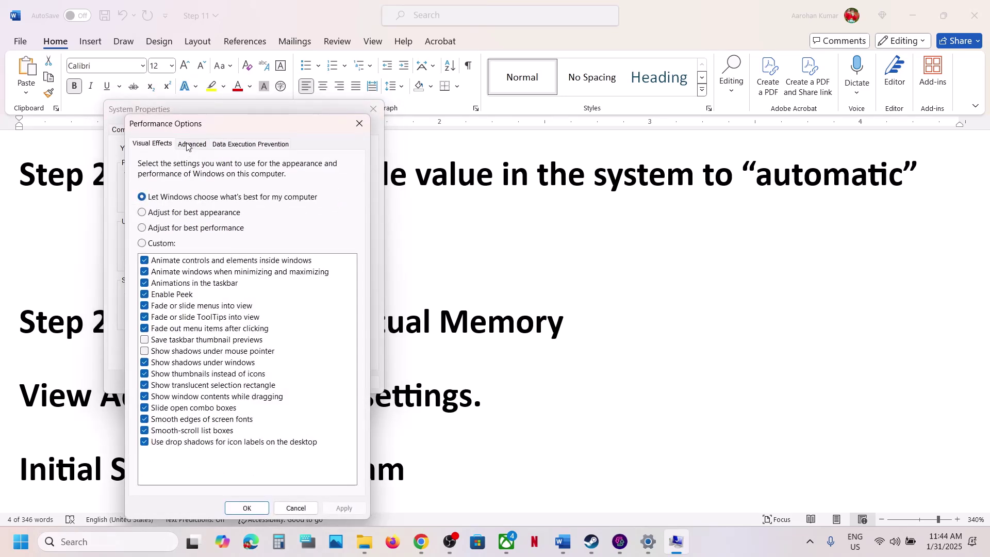
left_click(190, 144)
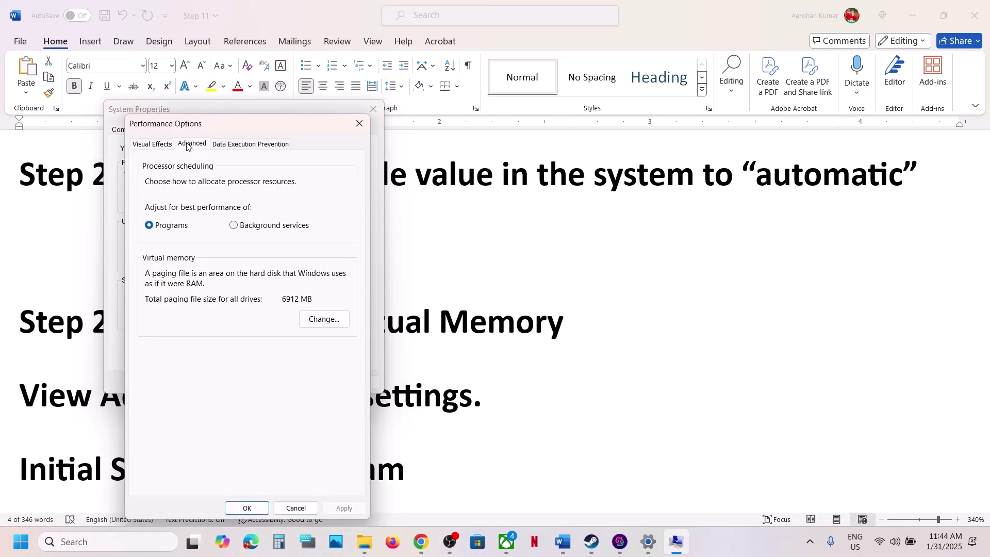
left_click(323, 321)
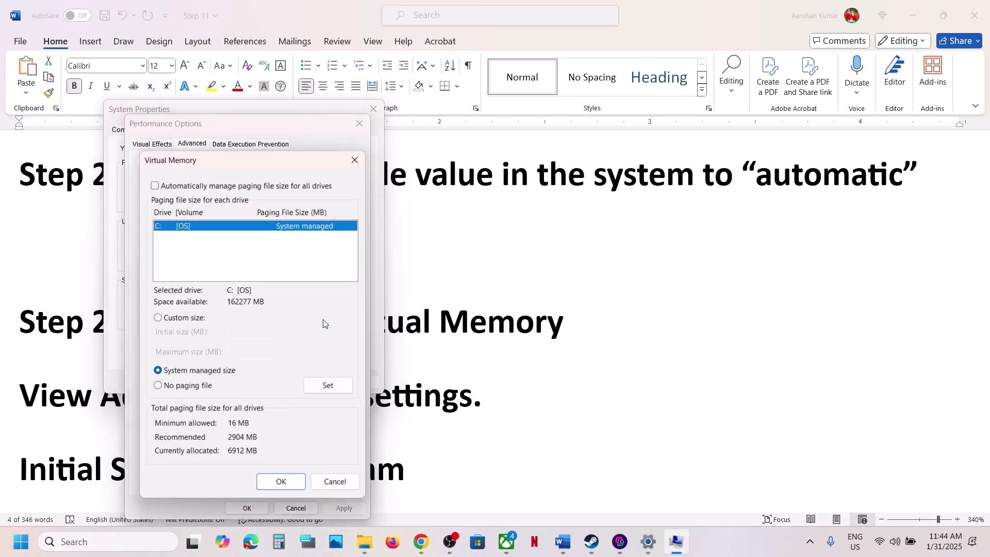
left_click(153, 183)
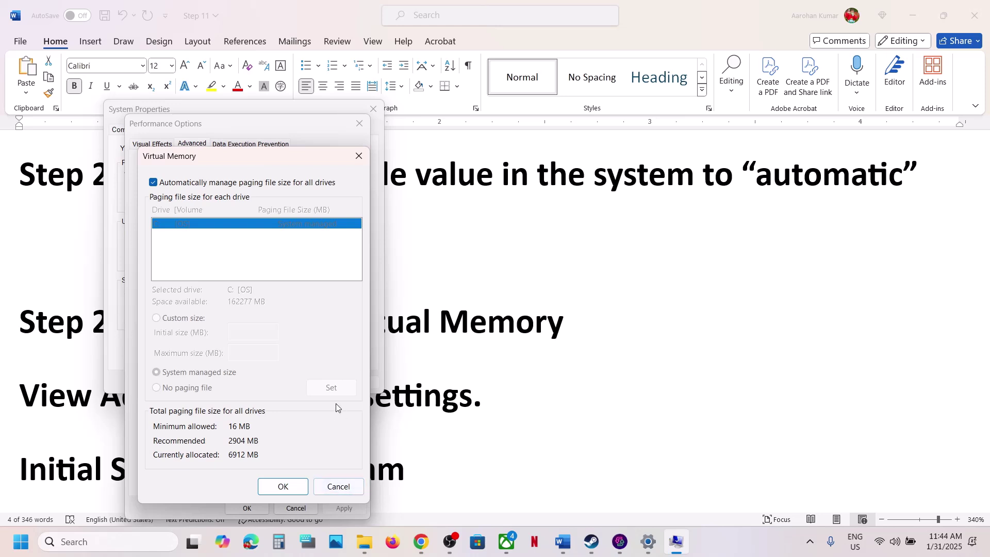
left_click(285, 487)
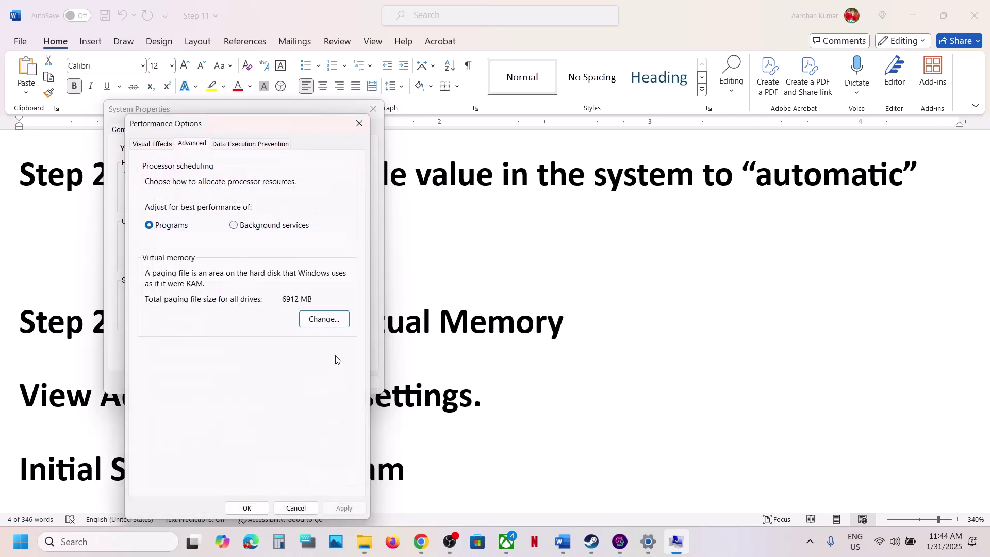
Turn off automatic paging file management, set drive C: to System managed size, and close the system dialogs.
left_click(323, 321)
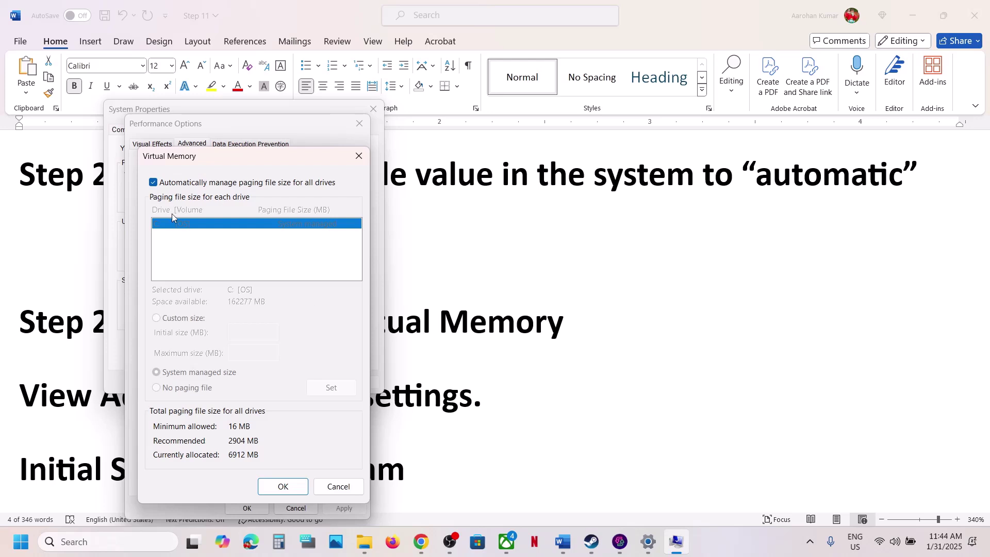
left_click(153, 182)
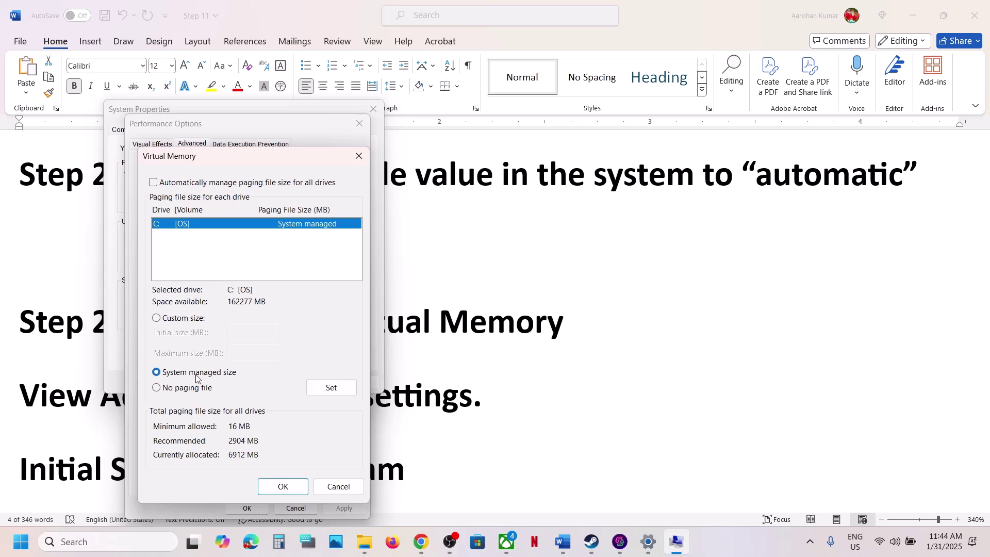
left_click(324, 390)
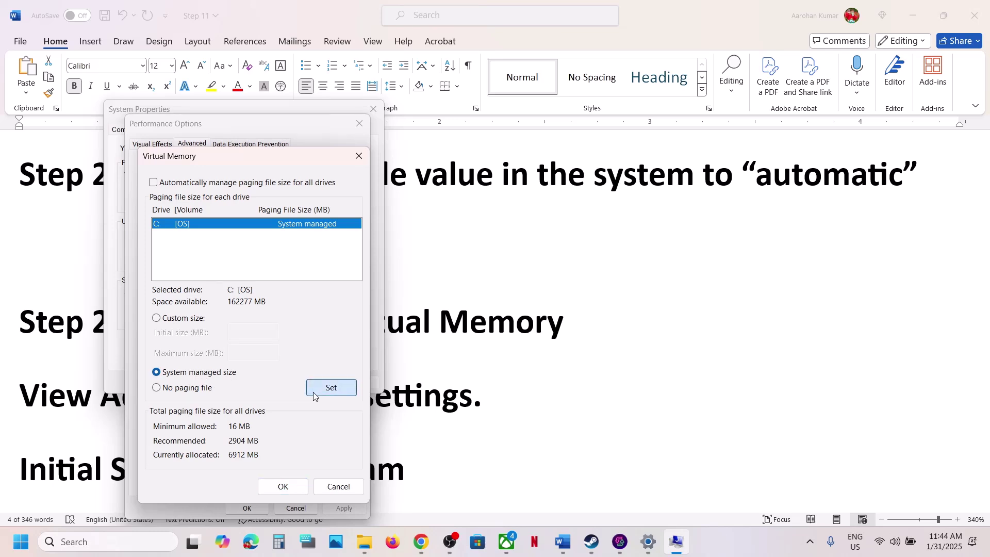
left_click(282, 485)
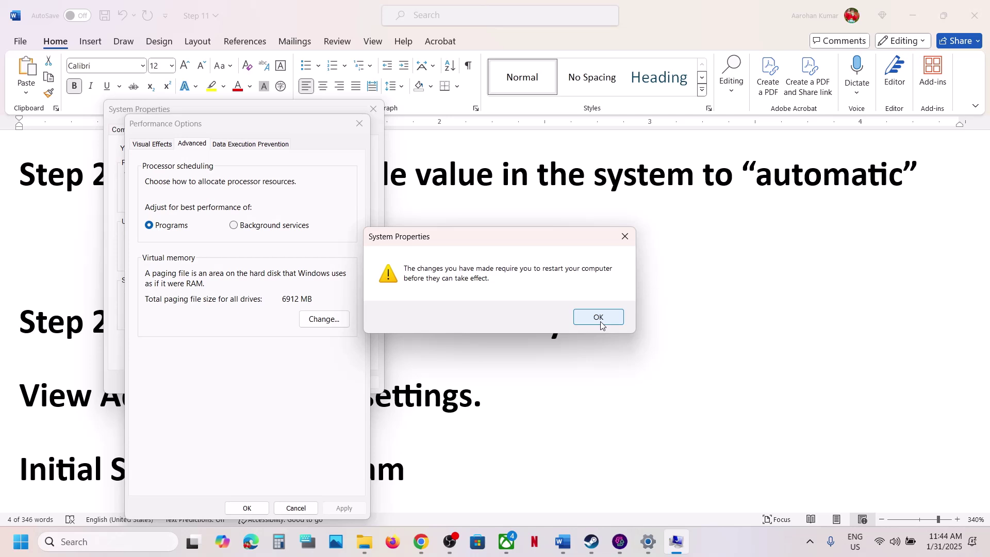
left_click(488, 421)
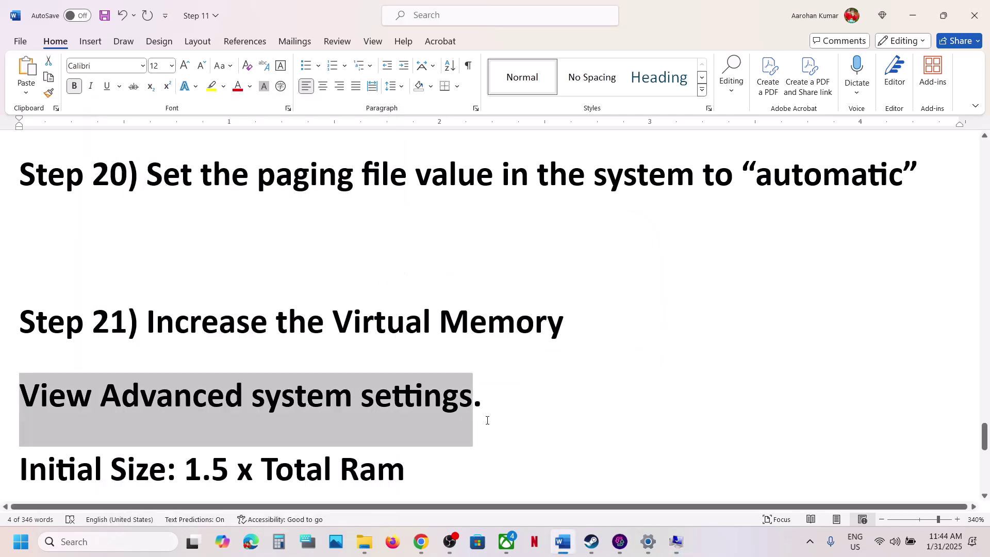
Read the Step 21 heading in the Word document on increasing the Virtual Memory.
left_click(152, 316)
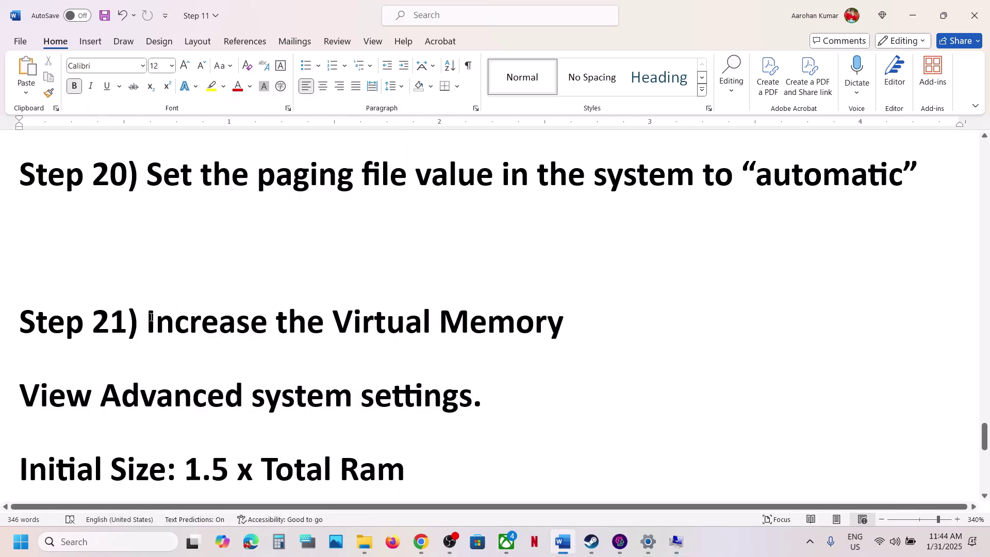
left_click_drag(152, 316, 601, 327)
left_click(730, 547)
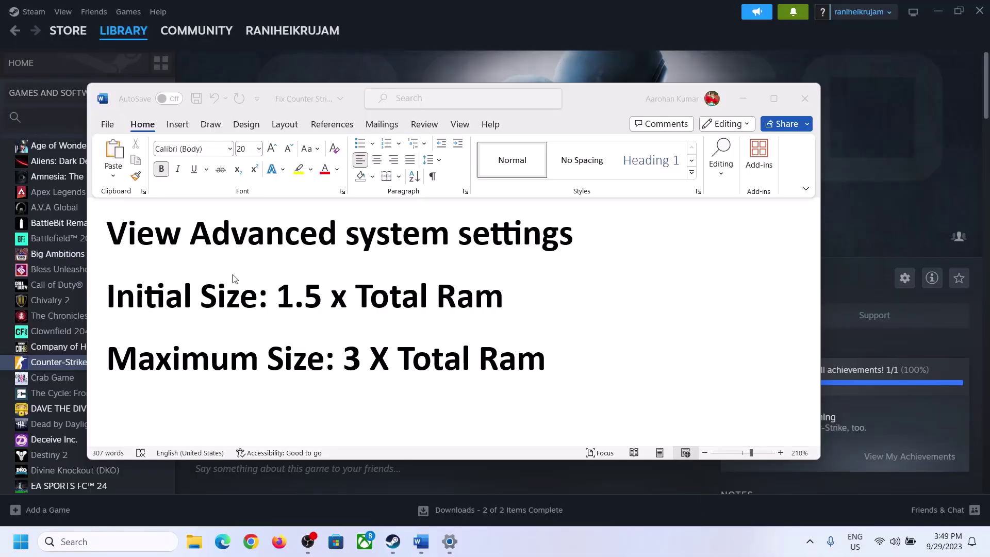
Open System Properties through a Windows search for the copied "View Advanced system settings" text, and move the dialog clear of the size notes.
left_click(183, 231)
left_click_drag(117, 237, 541, 250)
key("ctrl+c")
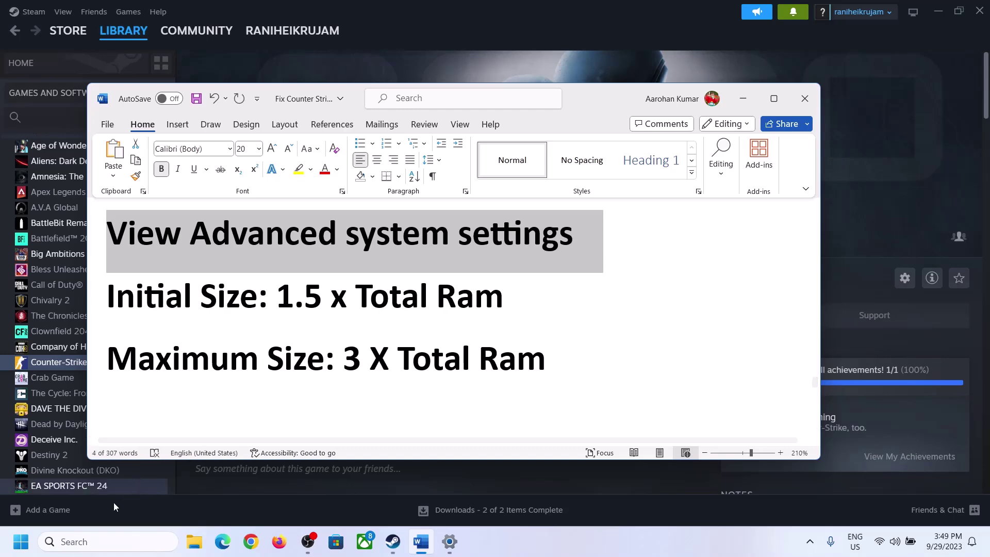
left_click(117, 541)
key("ctrl+v")
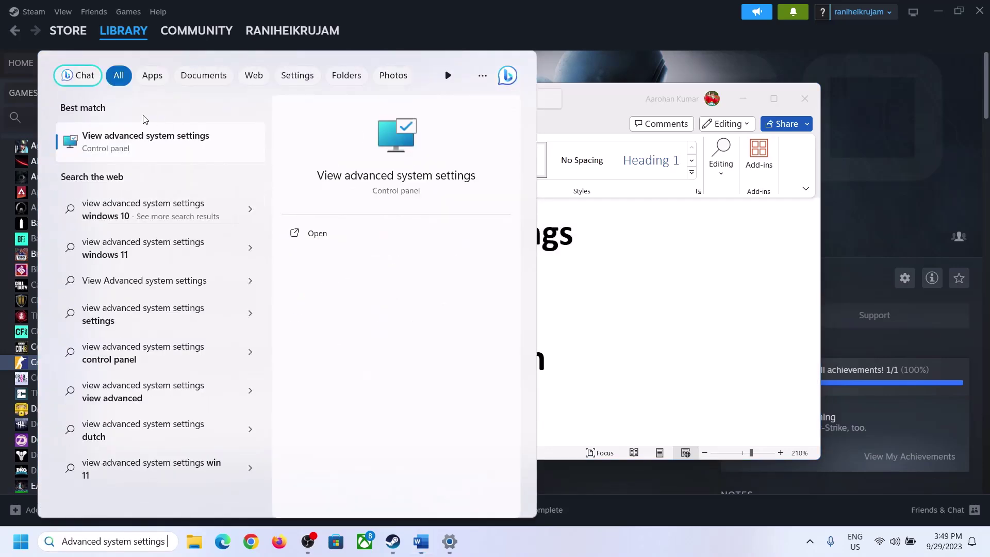
left_click(139, 151)
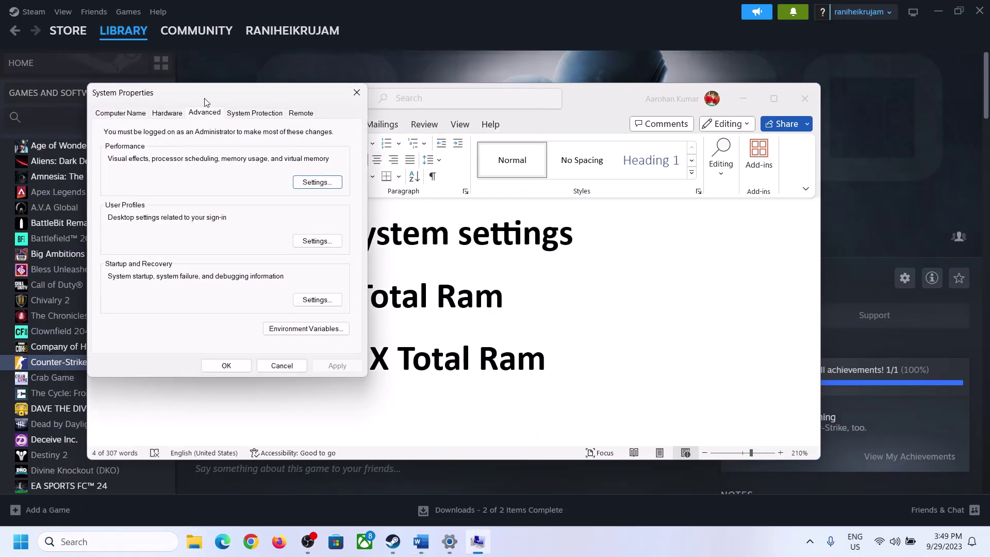
left_click_drag(205, 99, 442, 179)
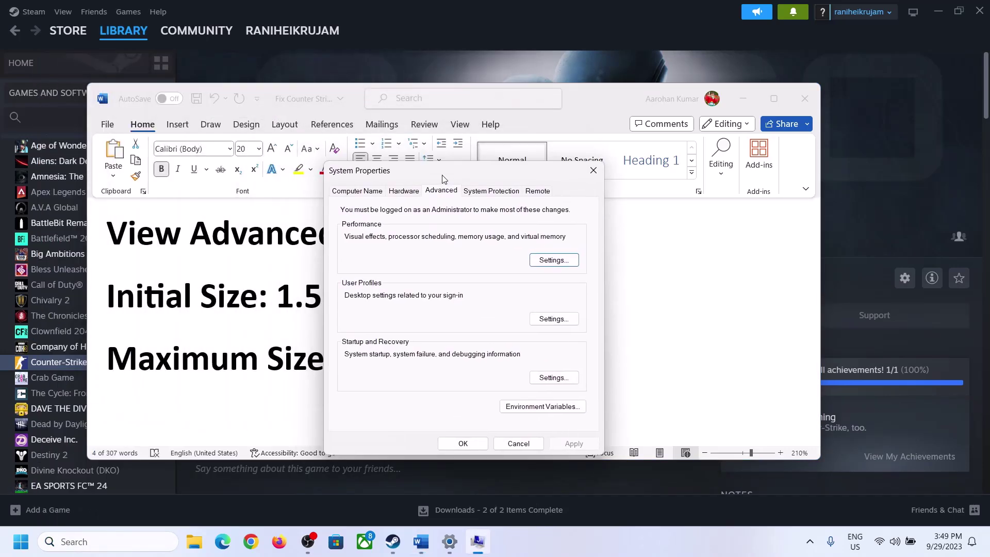
In the virtual memory settings under Performance, turn off automatic paging file management and choose Custom size for drive C:.
left_click(554, 261)
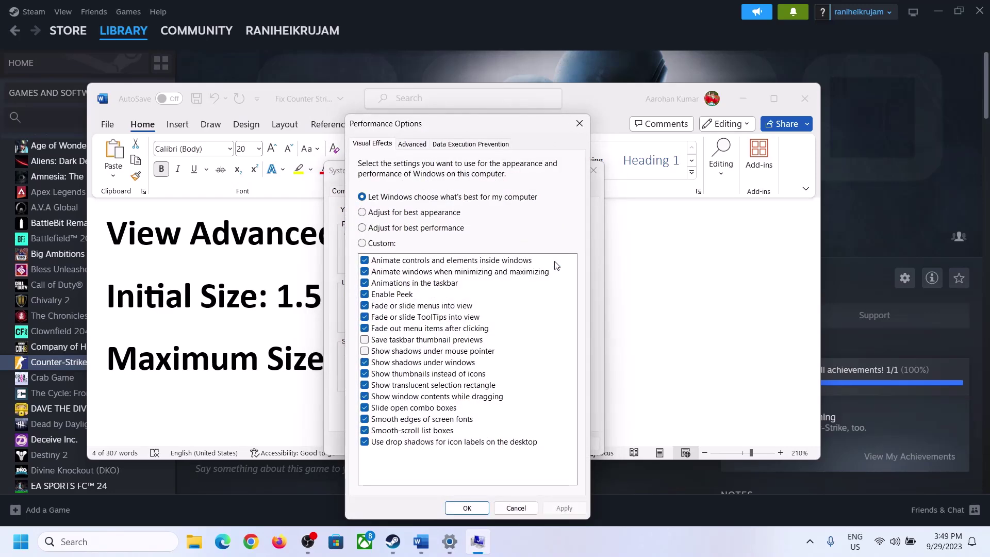
left_click(417, 147)
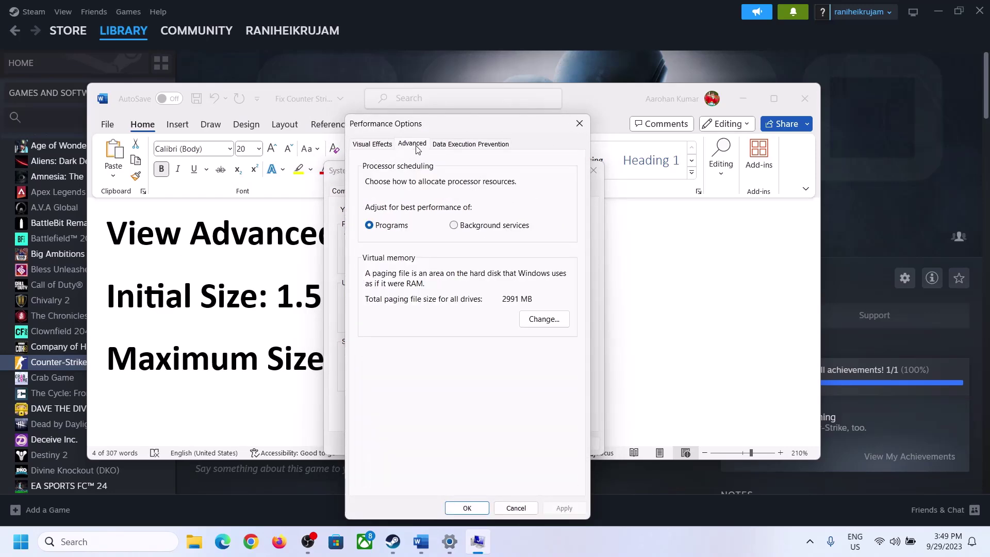
left_click(543, 320)
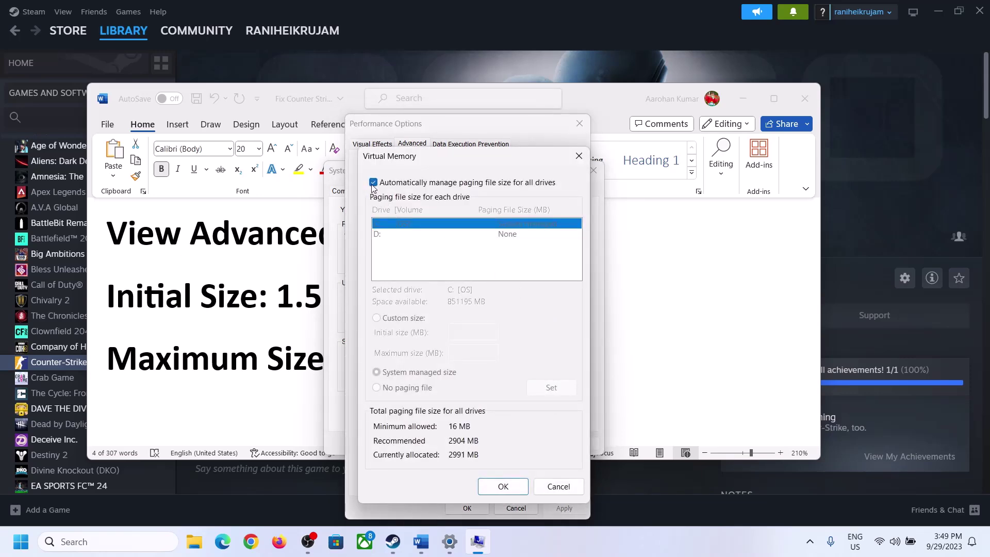
left_click(374, 184)
left_click(374, 185)
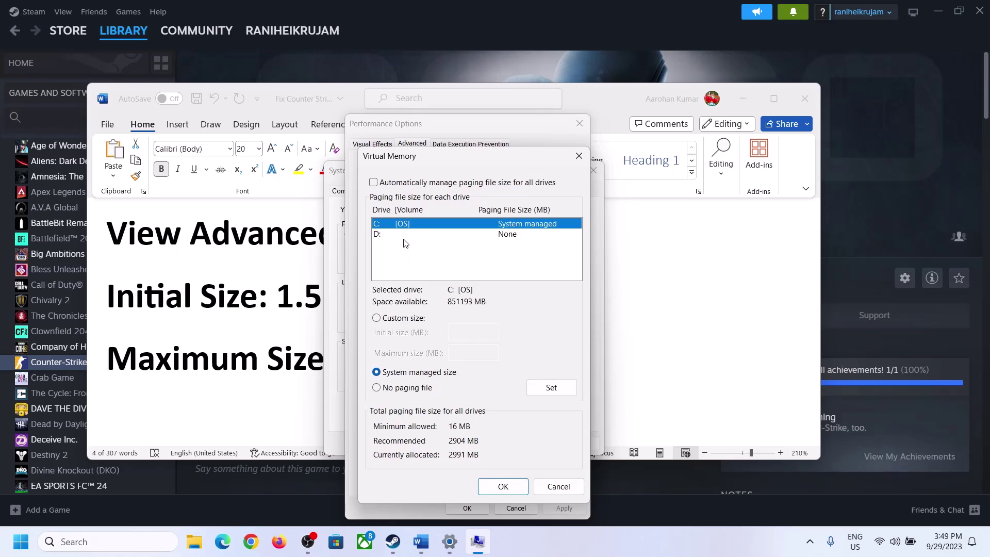
left_click(377, 320)
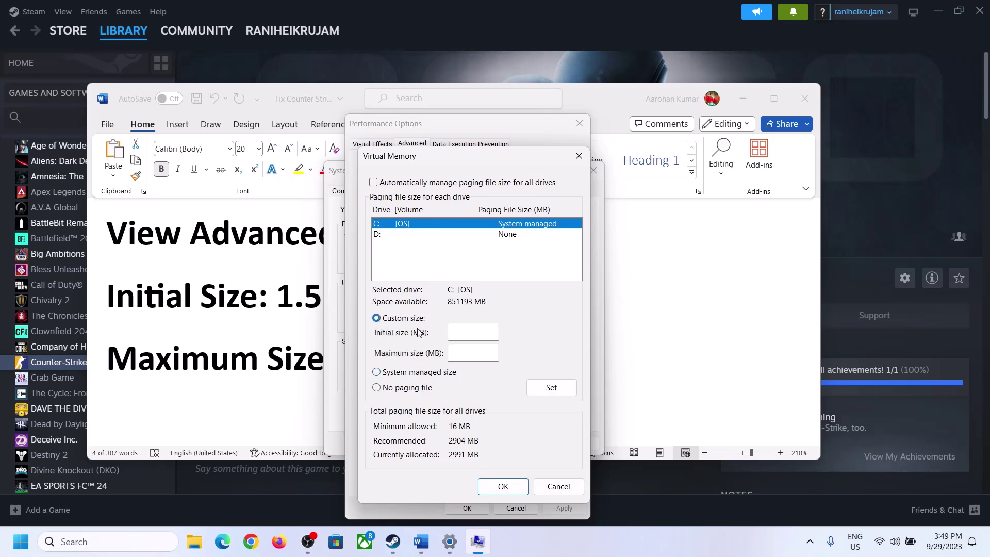
Switch to the Word document and highlight the "1.5 x Total Ram" formula in the Initial Size note.
left_click(268, 308)
left_click_drag(274, 307, 459, 308)
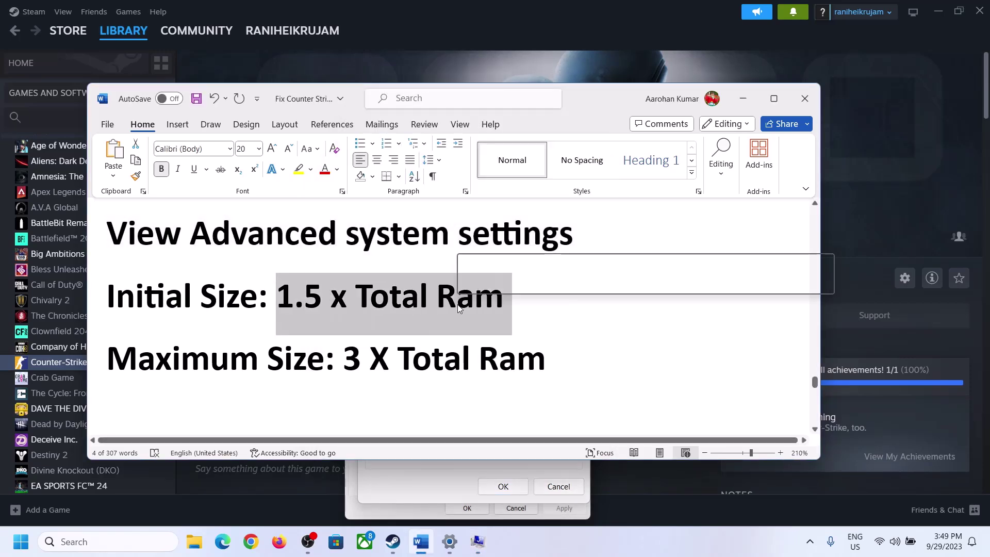